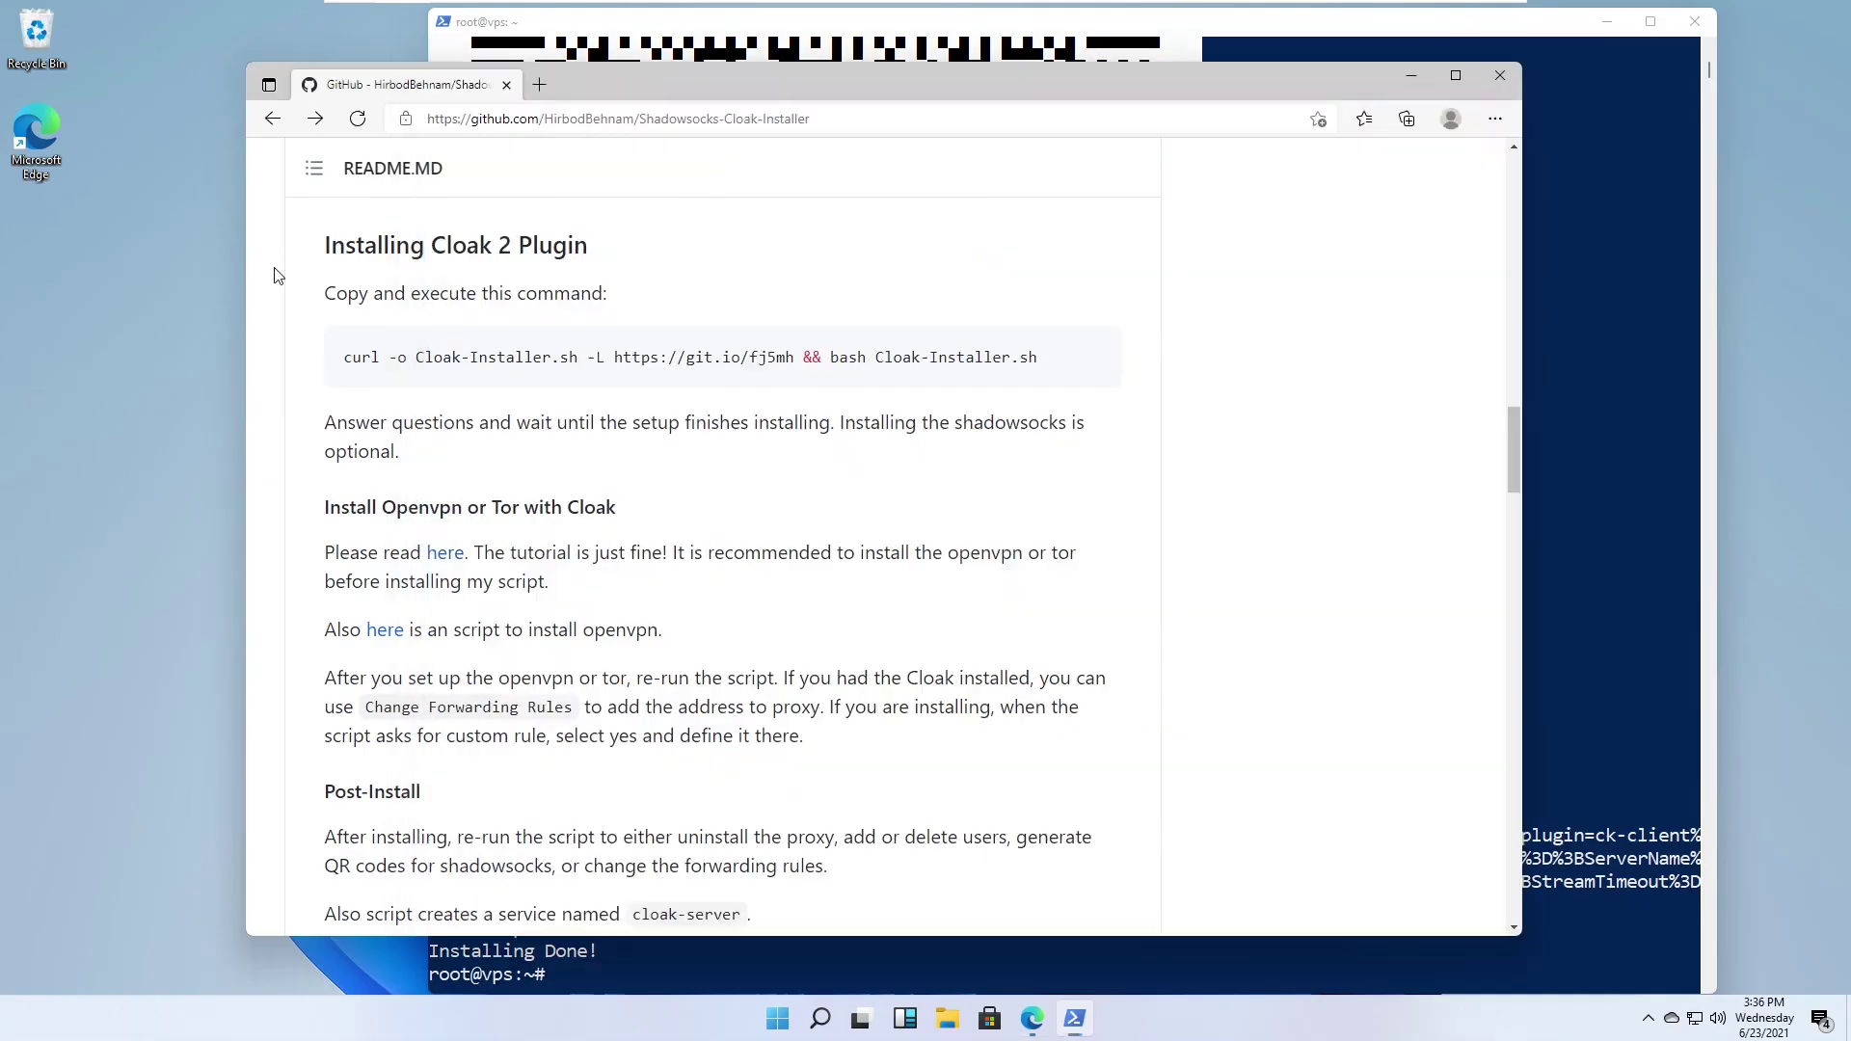
# Step: Go to github.com/shadowsocks in the browser
pyautogui.click(278, 276)
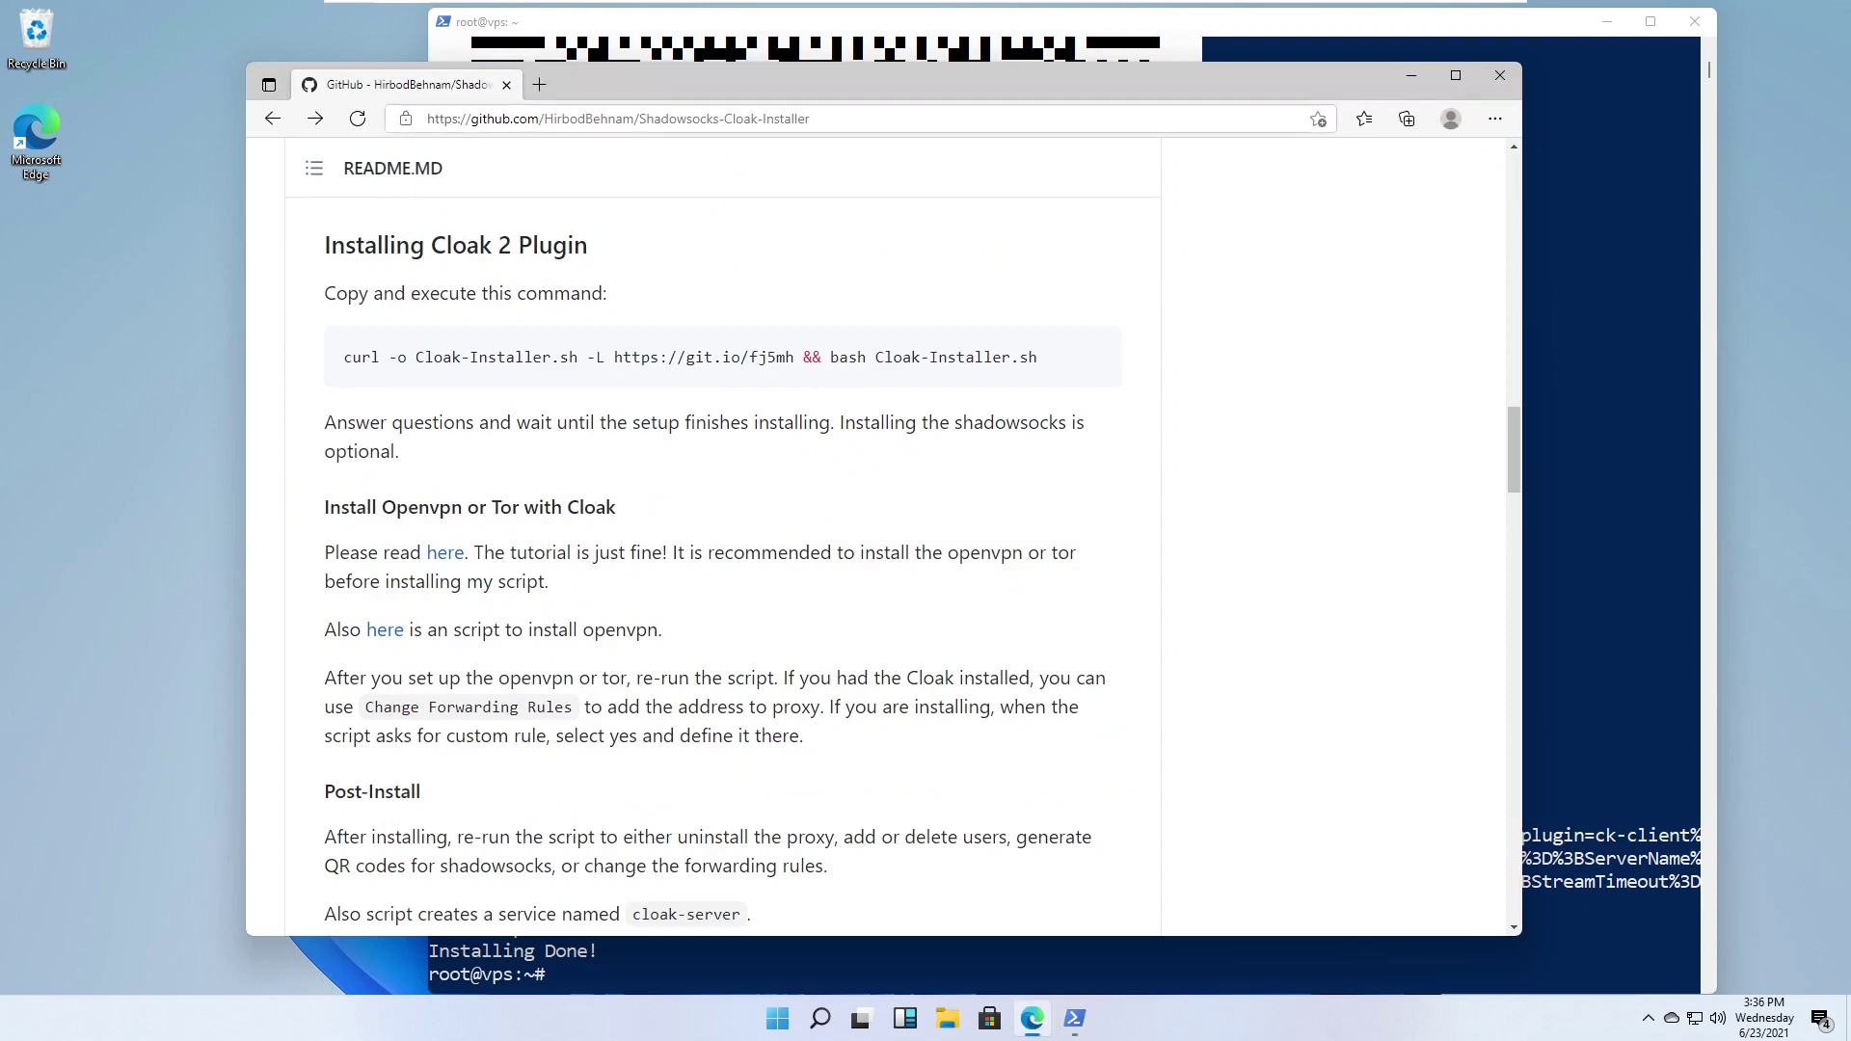
pyautogui.moveTo(538, 119); pyautogui.dragTo(810, 119)
pyautogui.write('/s')
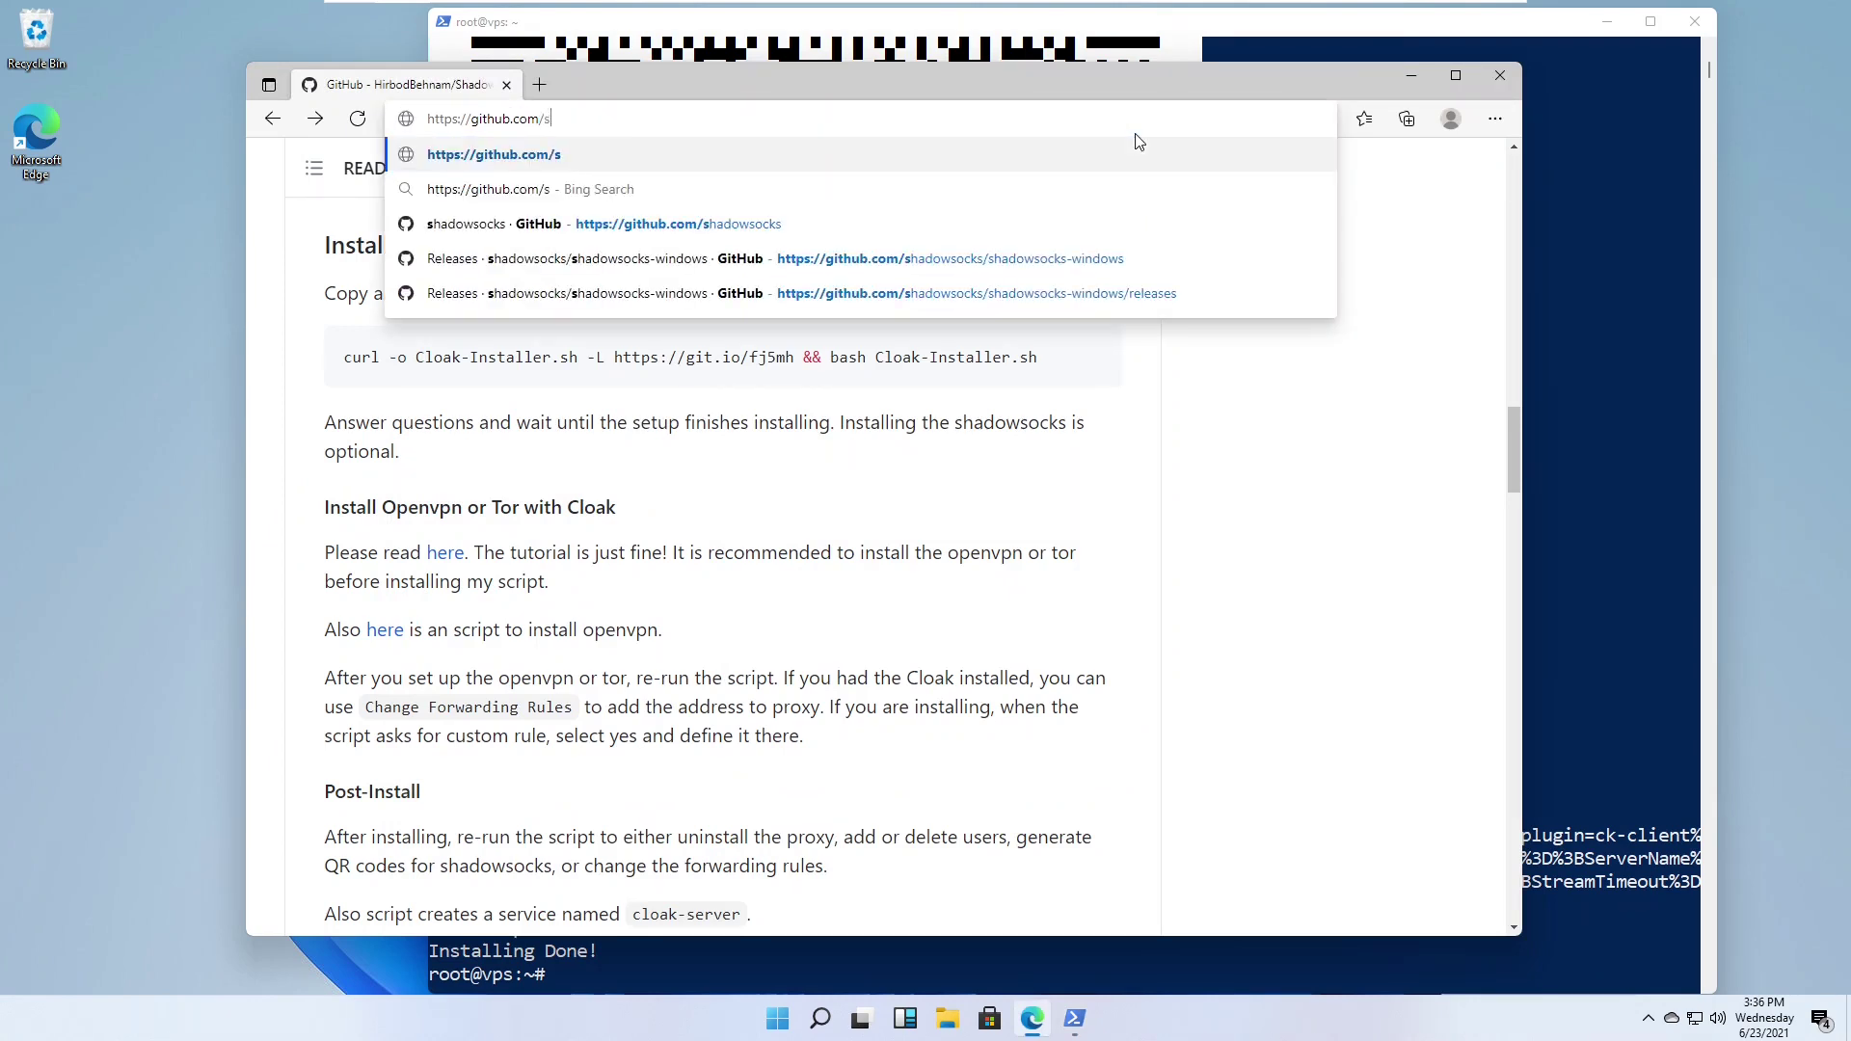
pyautogui.write('hadowsocks')
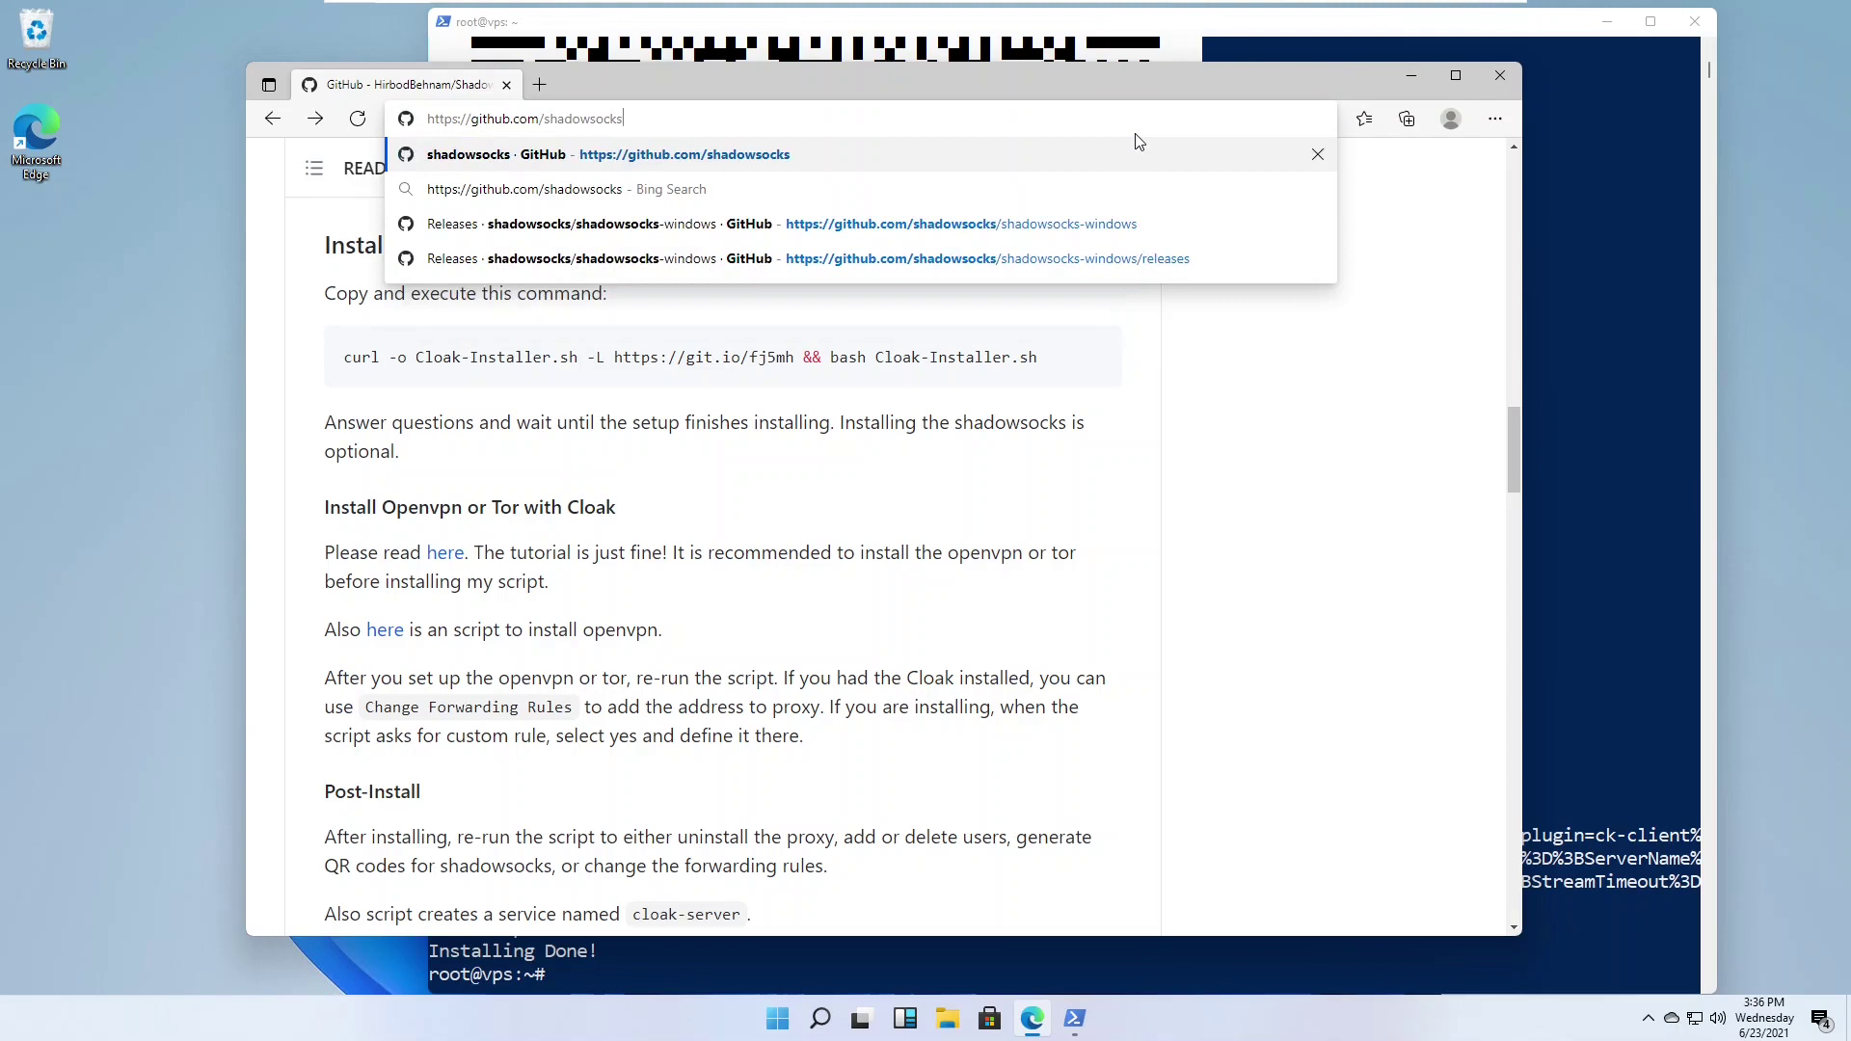
pyautogui.press('Return')
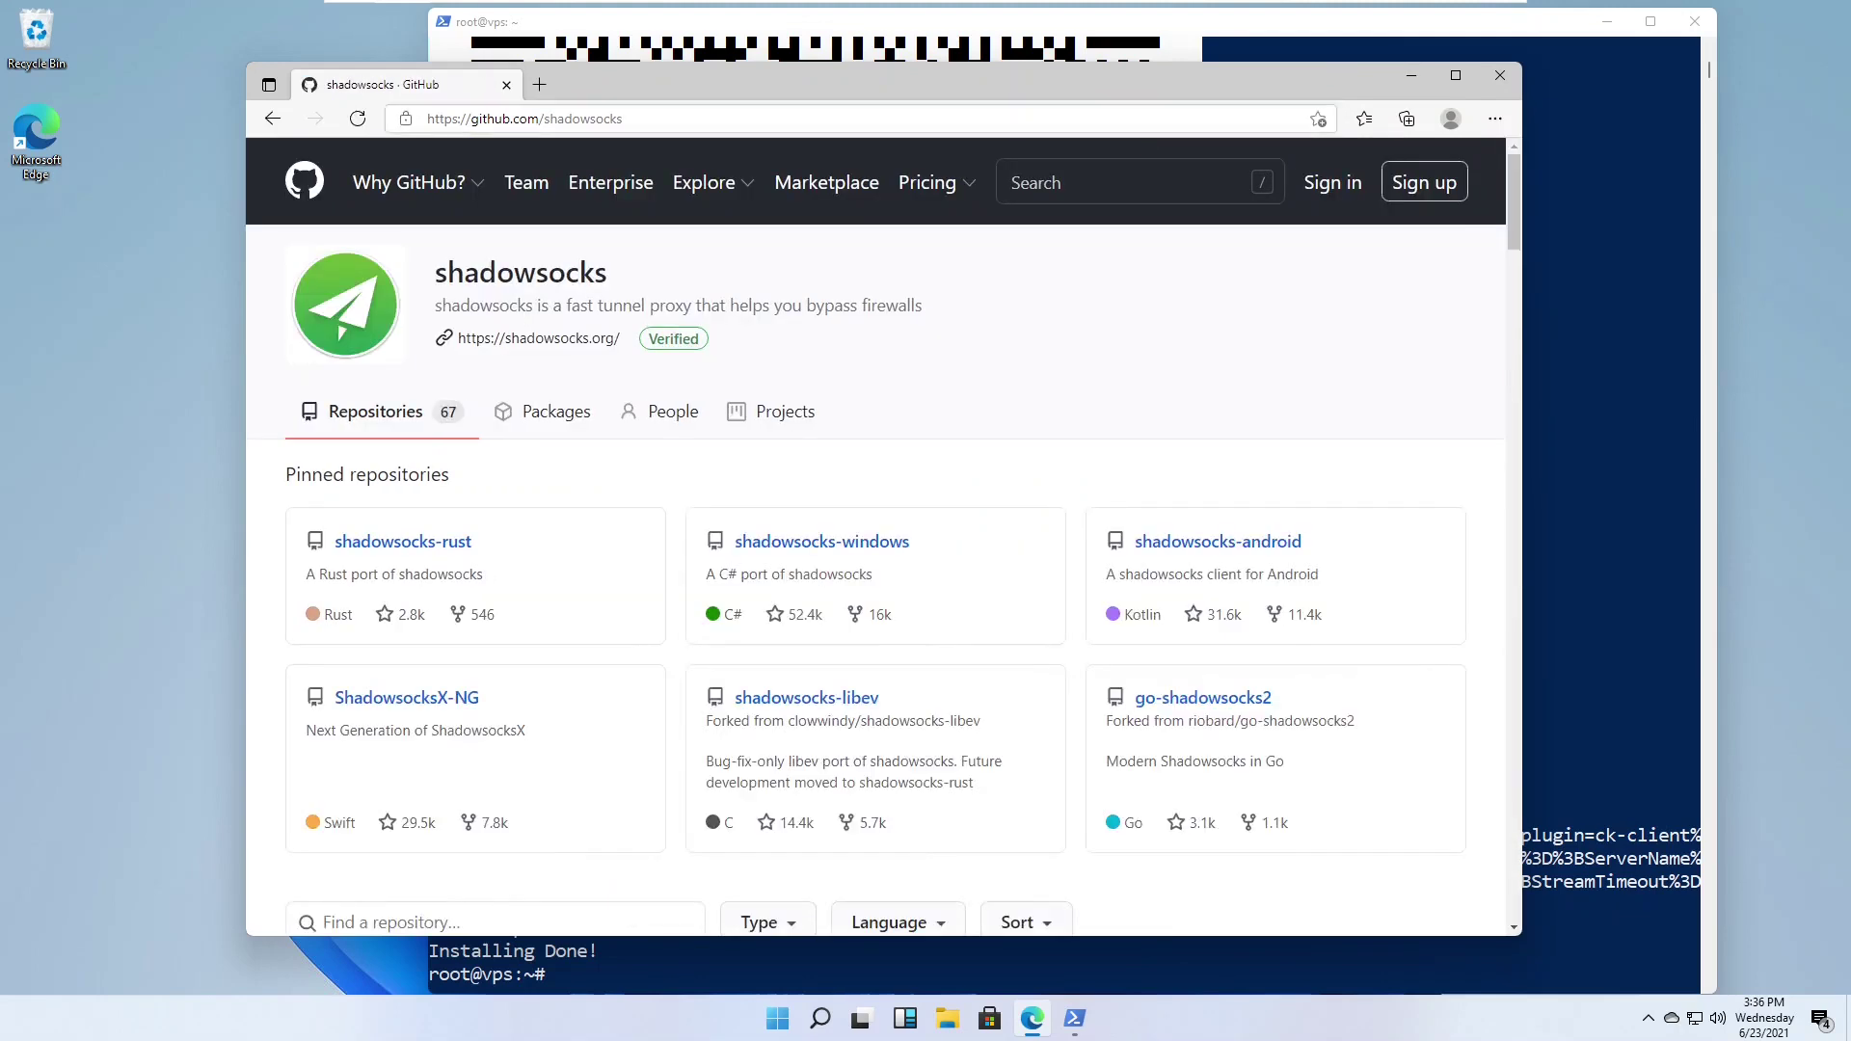
# Step: Download Shadowsocks-4.4.0.185.zip from the shadowsocks-windows releases page
pyautogui.click(833, 550)
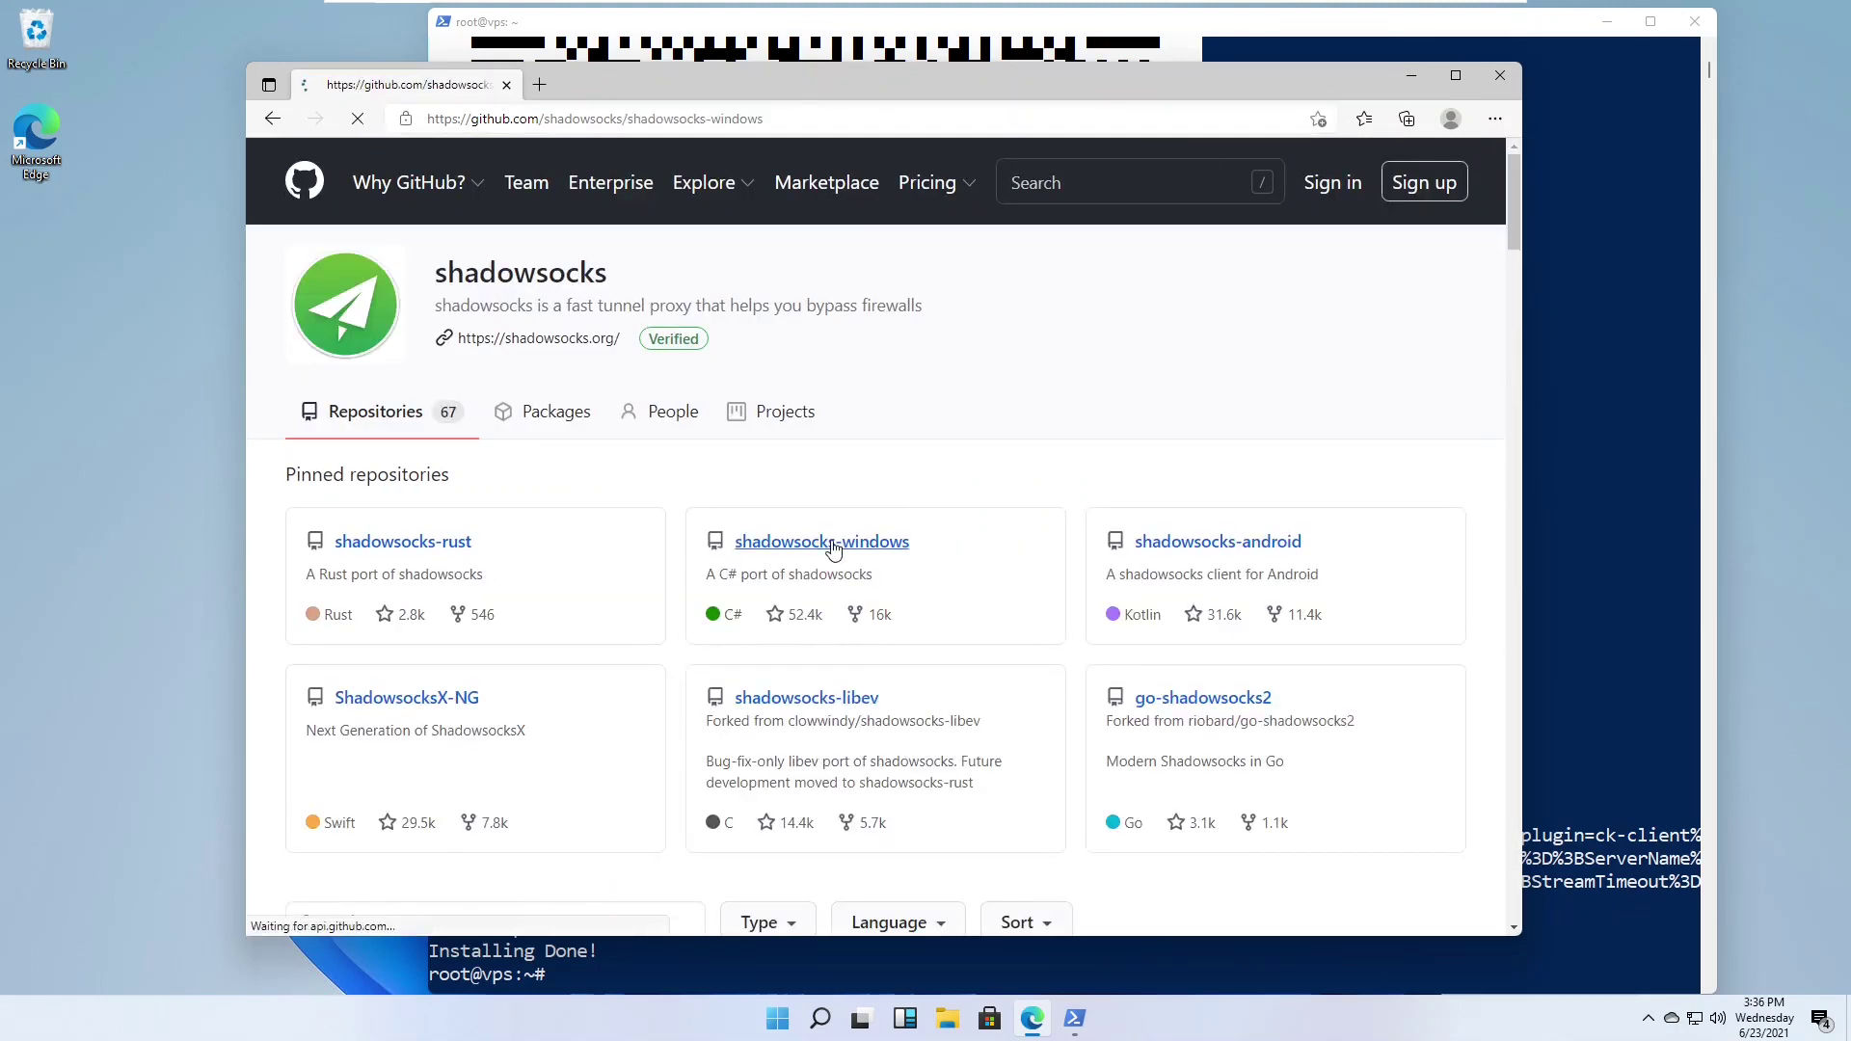
pyautogui.scroll(-2, 1321, 372)
pyautogui.scroll(-1, 1324, 366)
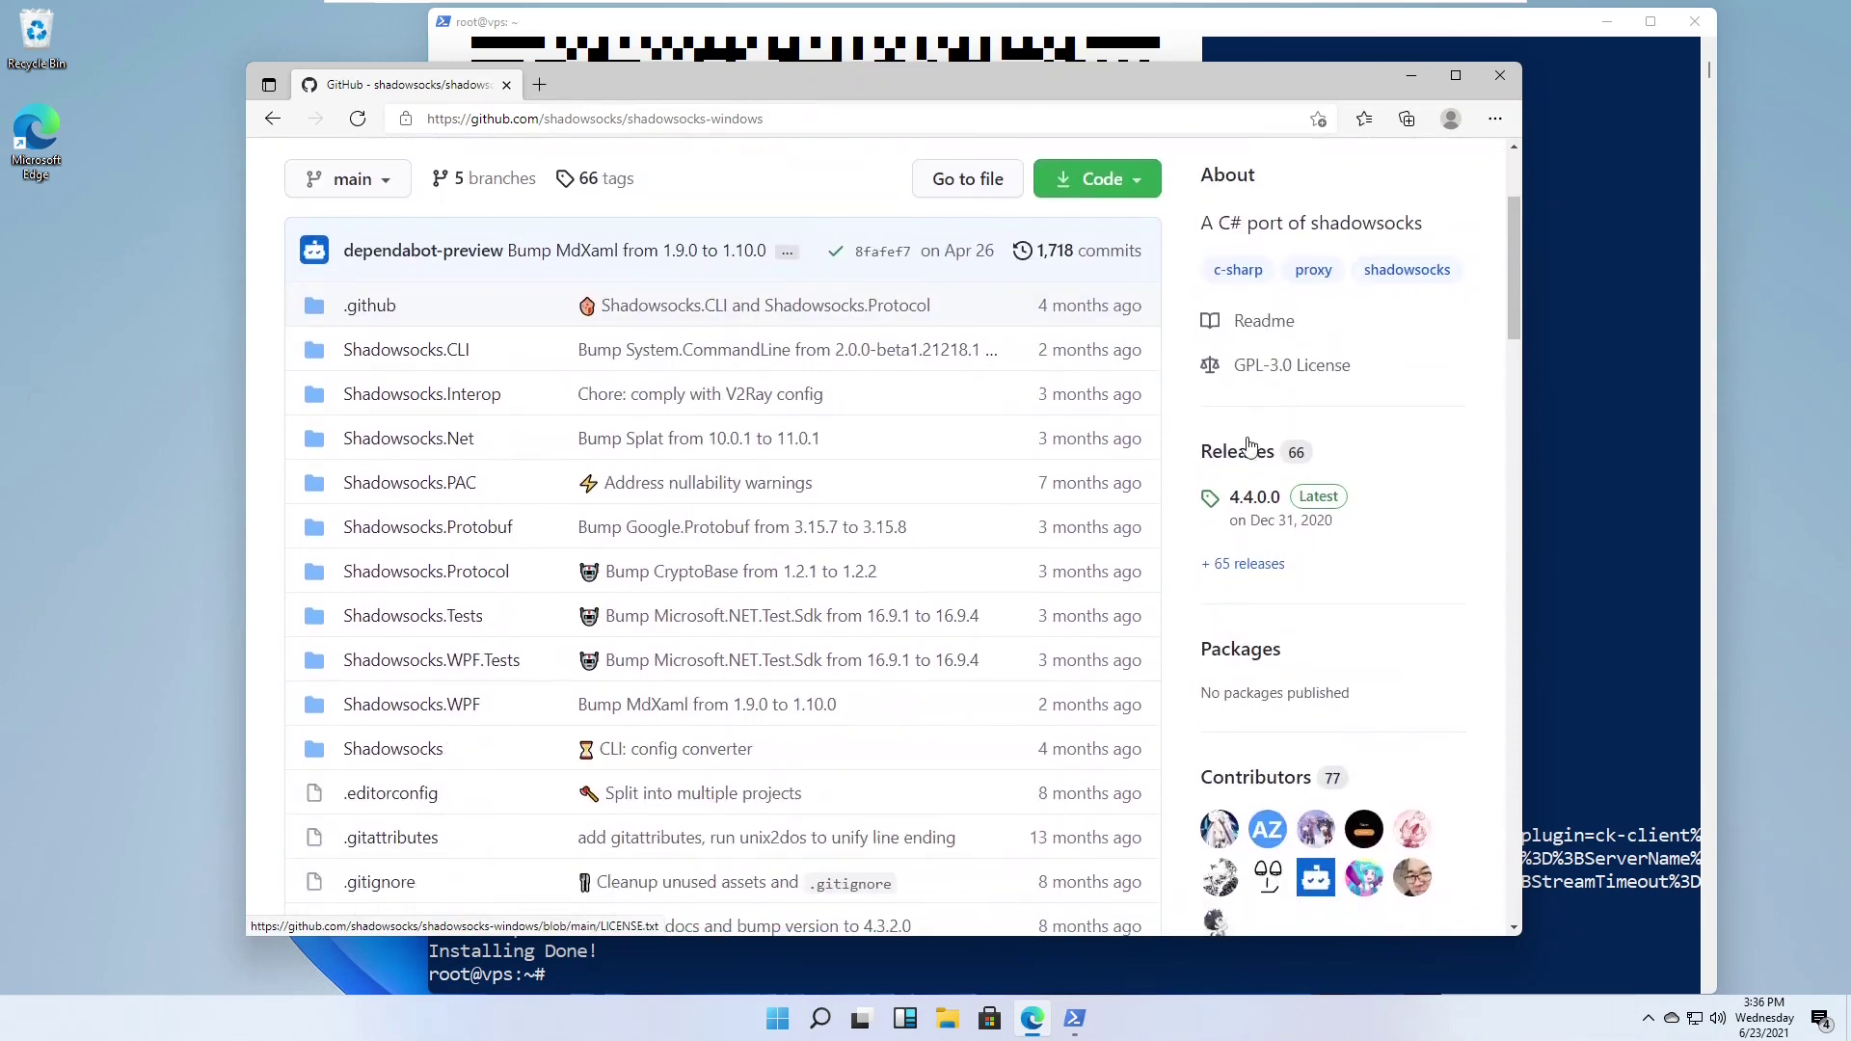
pyautogui.click(1244, 454)
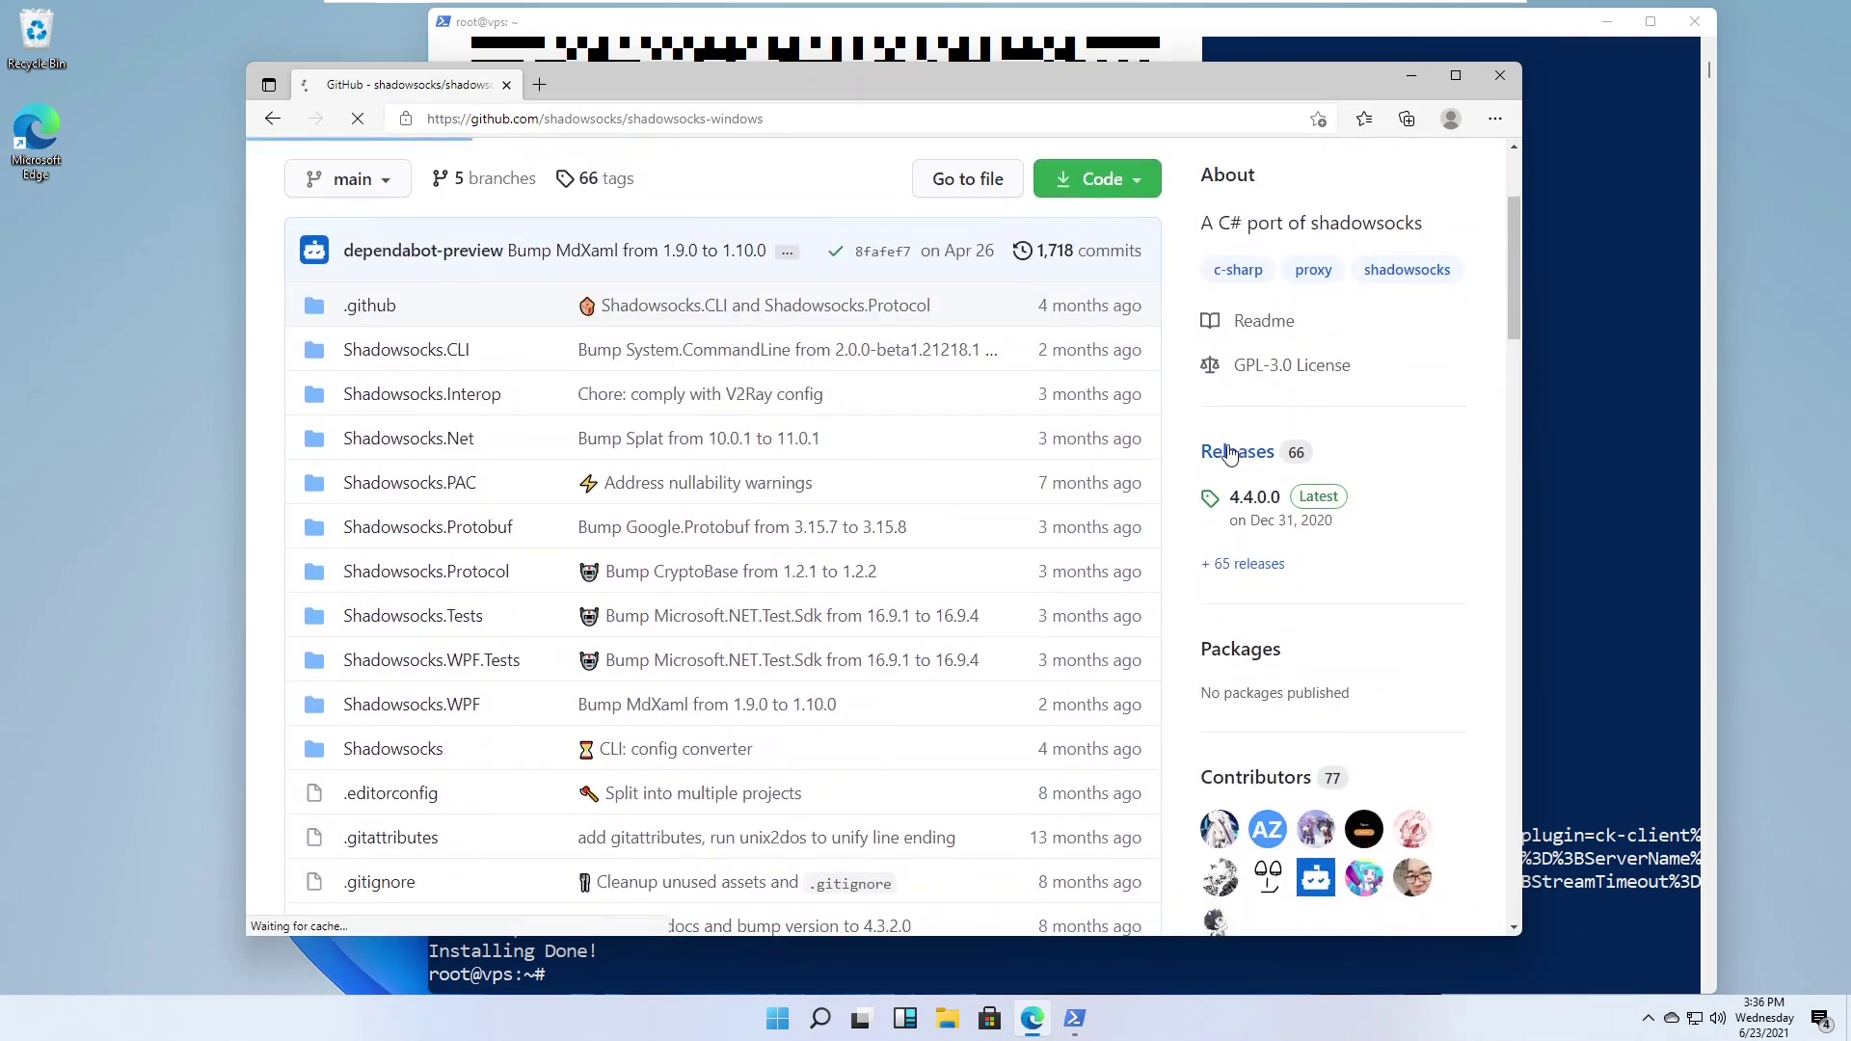
pyautogui.scroll(-5, 1092, 451)
pyautogui.scroll(-3, 1091, 455)
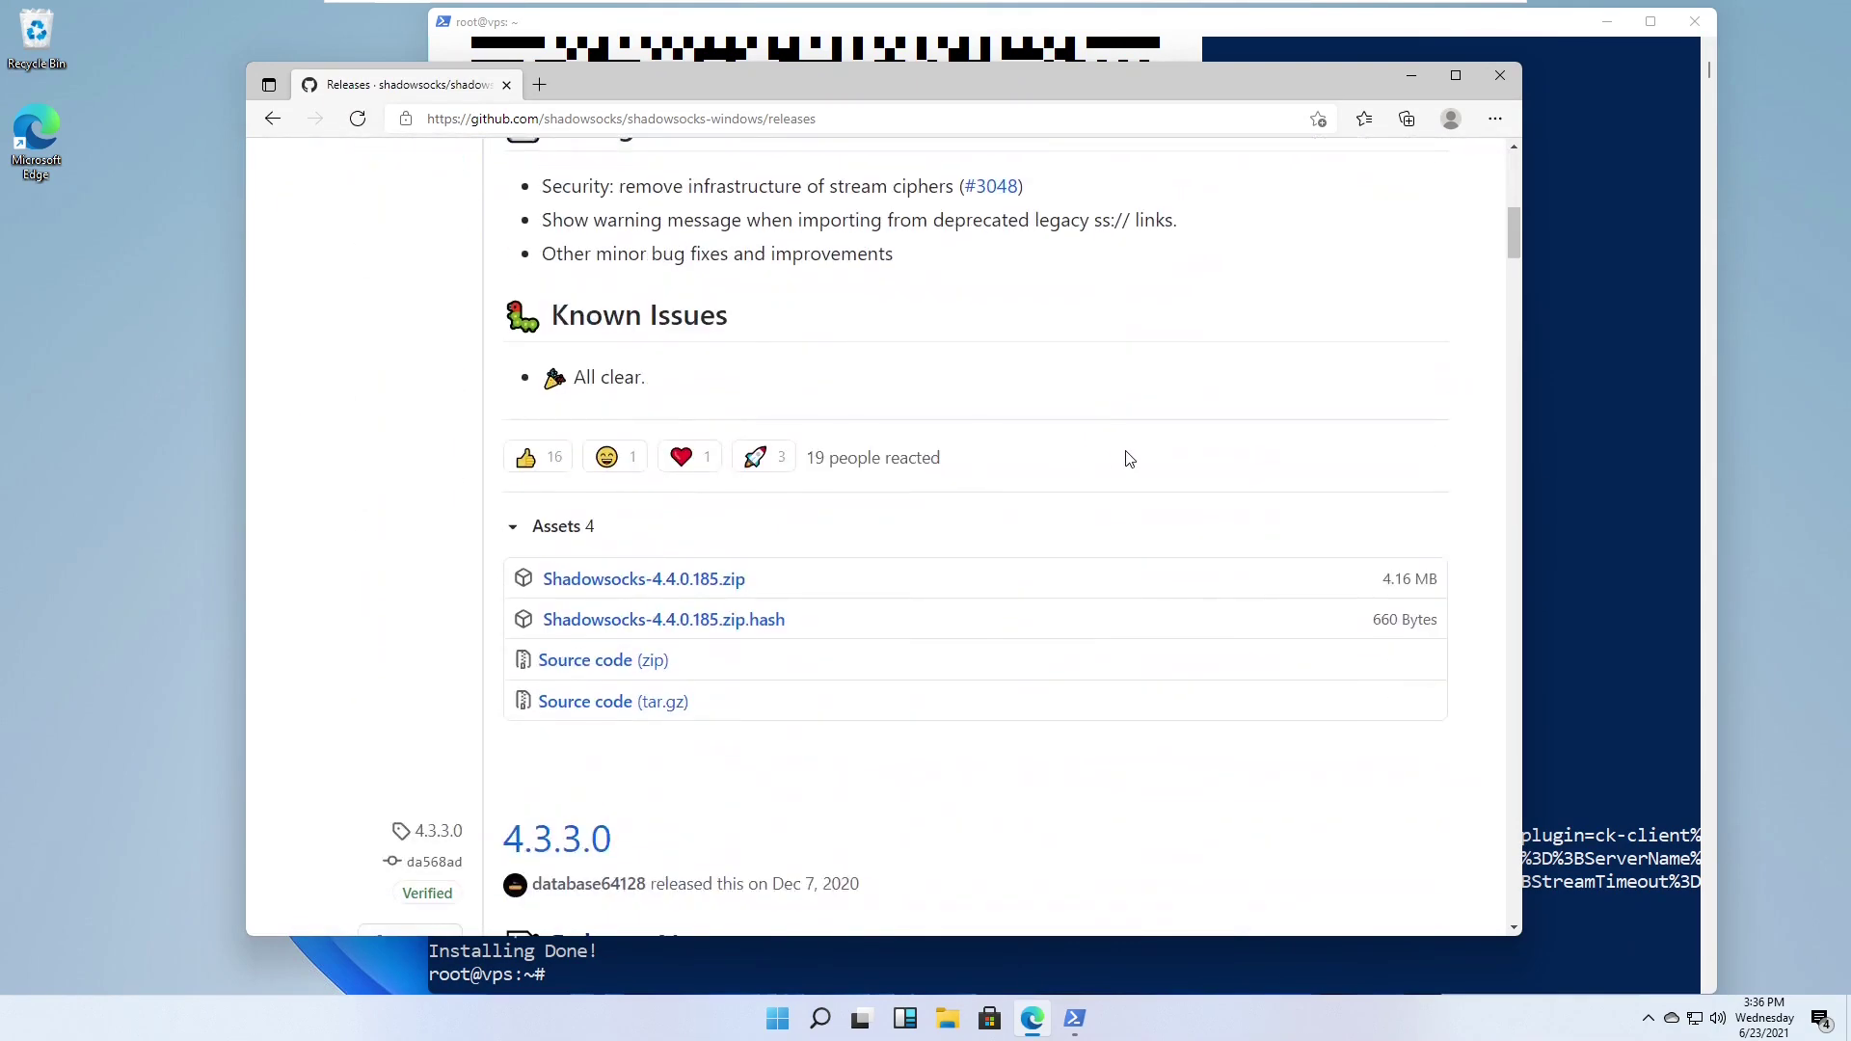
pyautogui.click(634, 581)
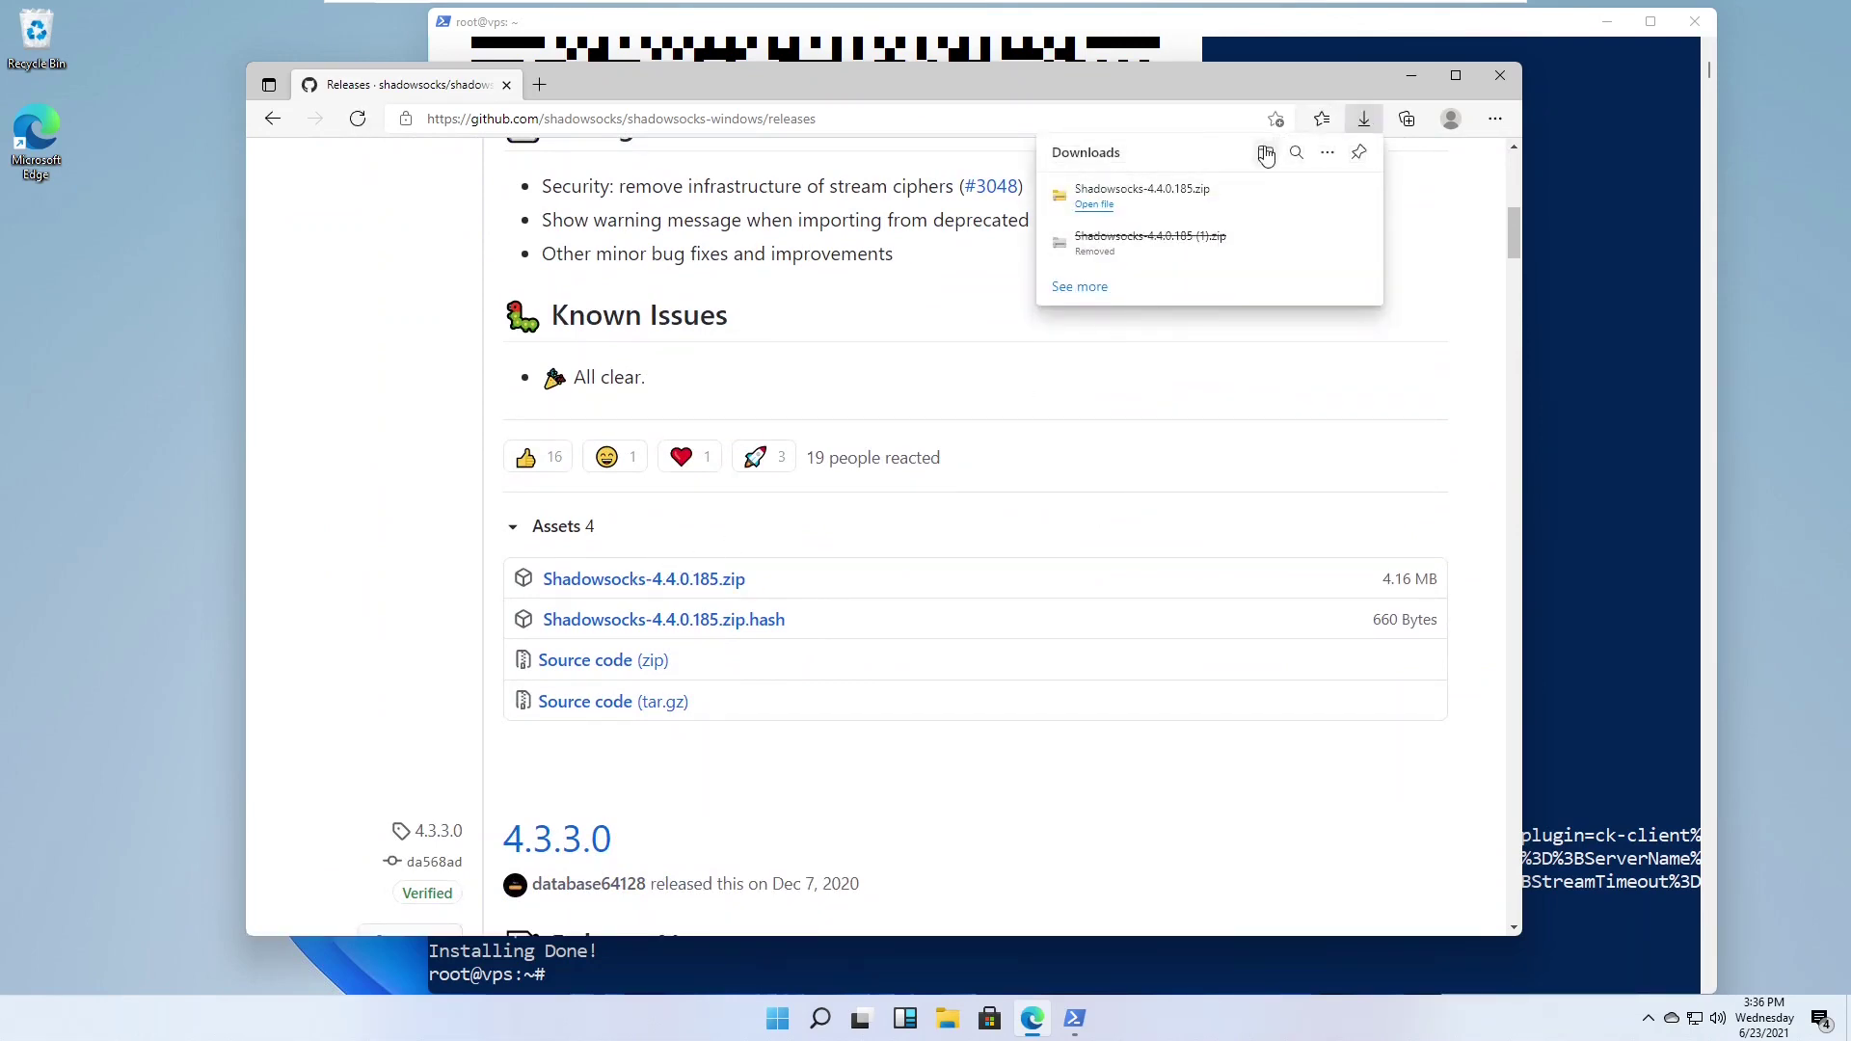
# Step: Extract Shadowsocks-4.4.0.185.zip in Downloads to its suggested folder and minimize the old window
pyautogui.click(1265, 152)
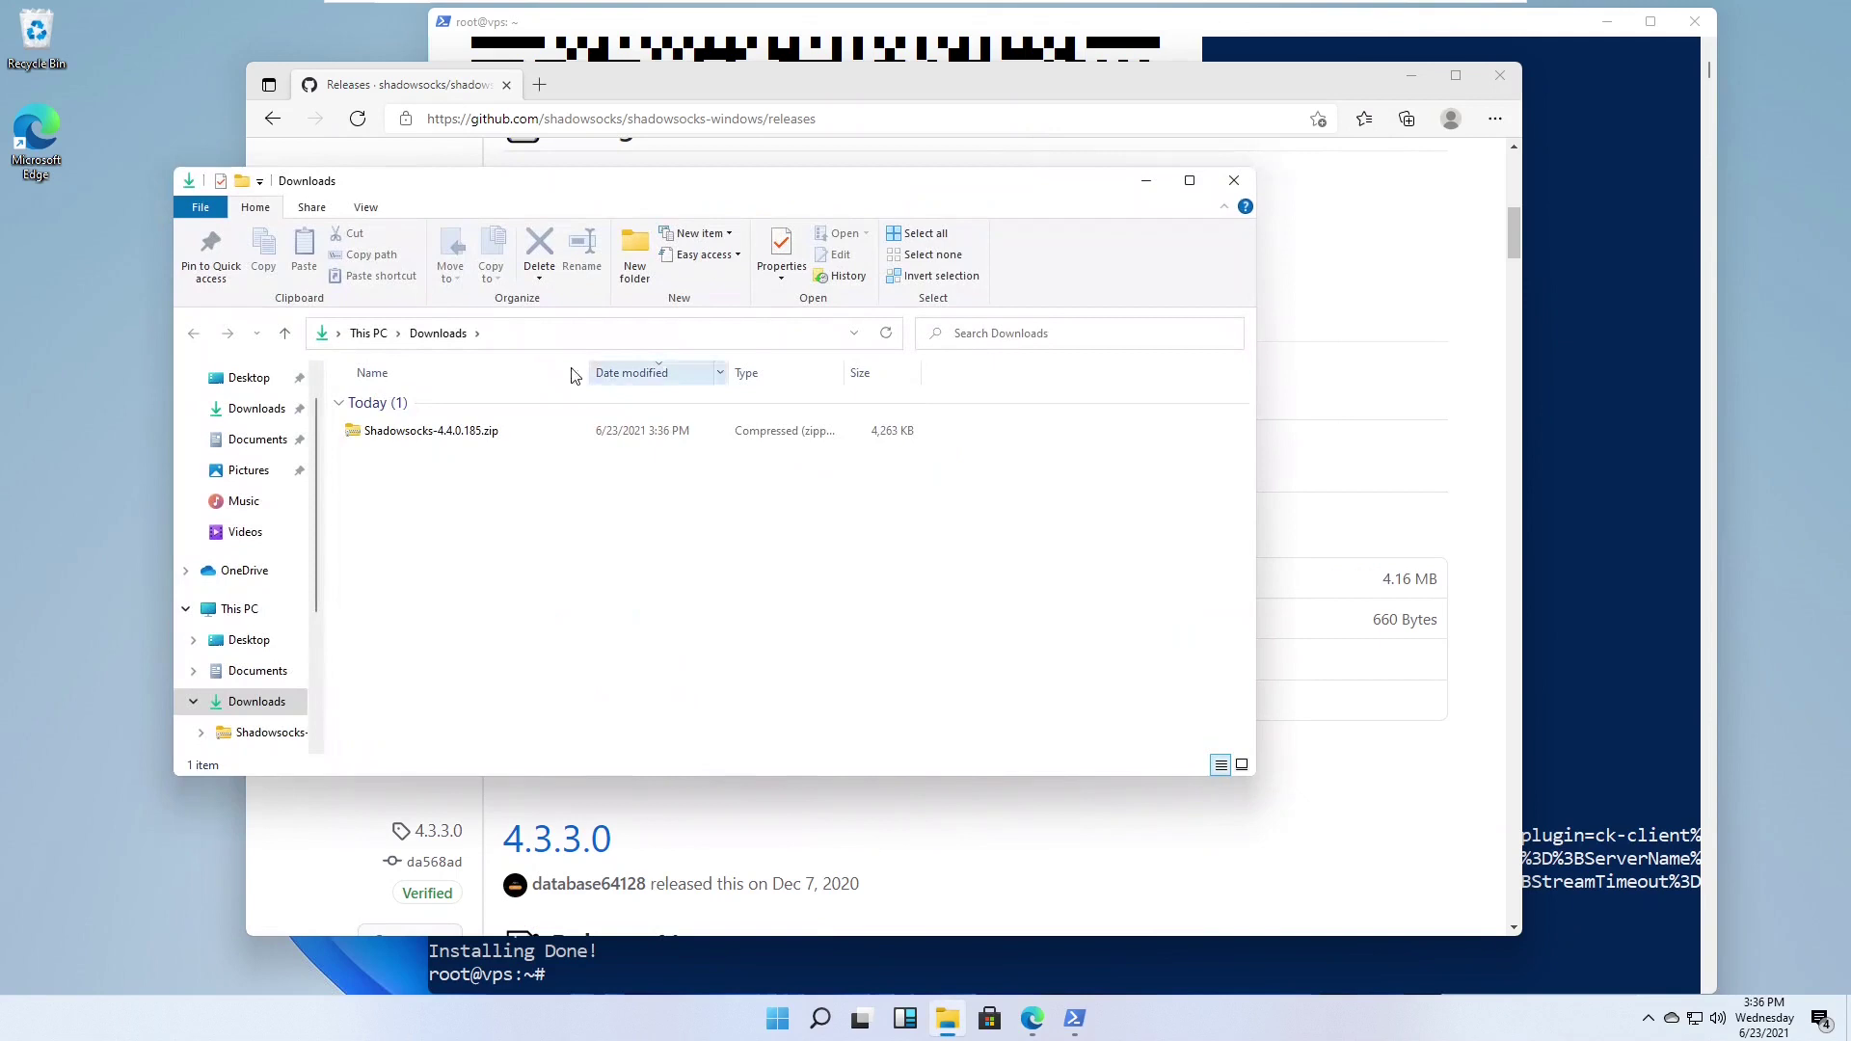
pyautogui.click(395, 434)
pyautogui.rightClick(395, 436)
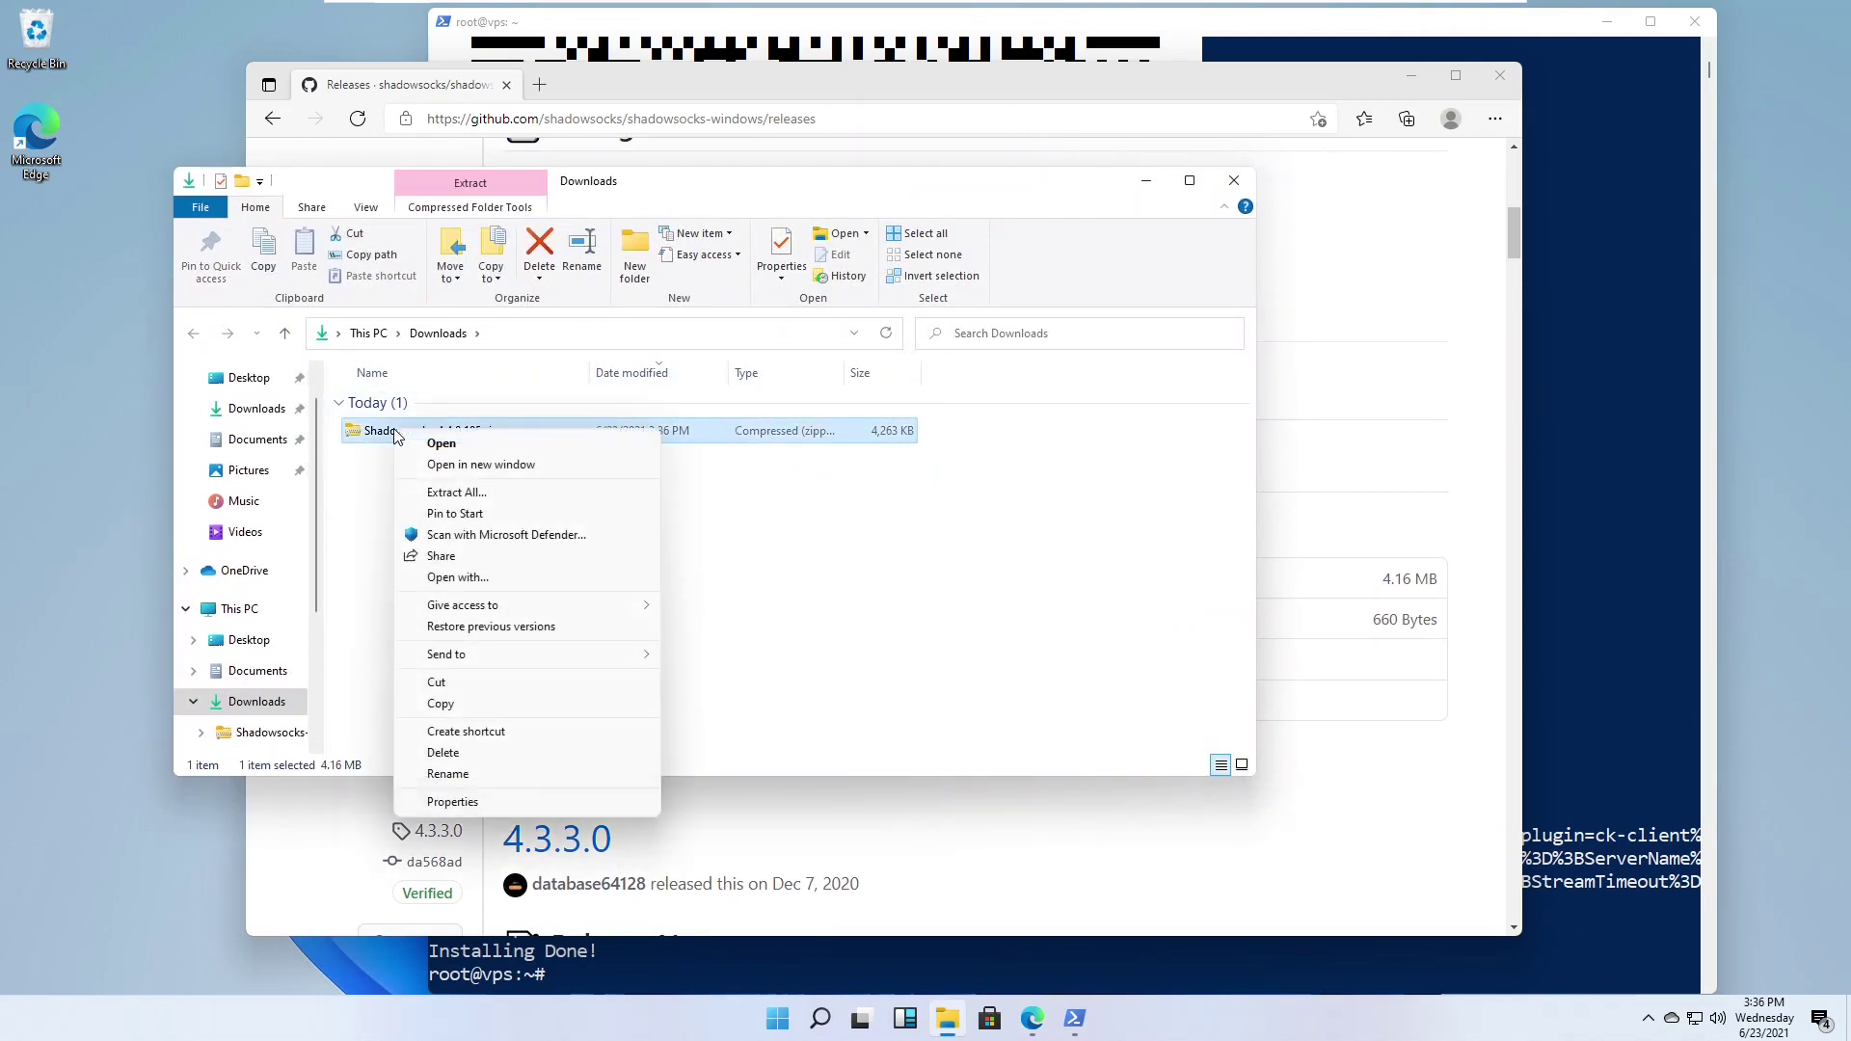
pyautogui.click(471, 493)
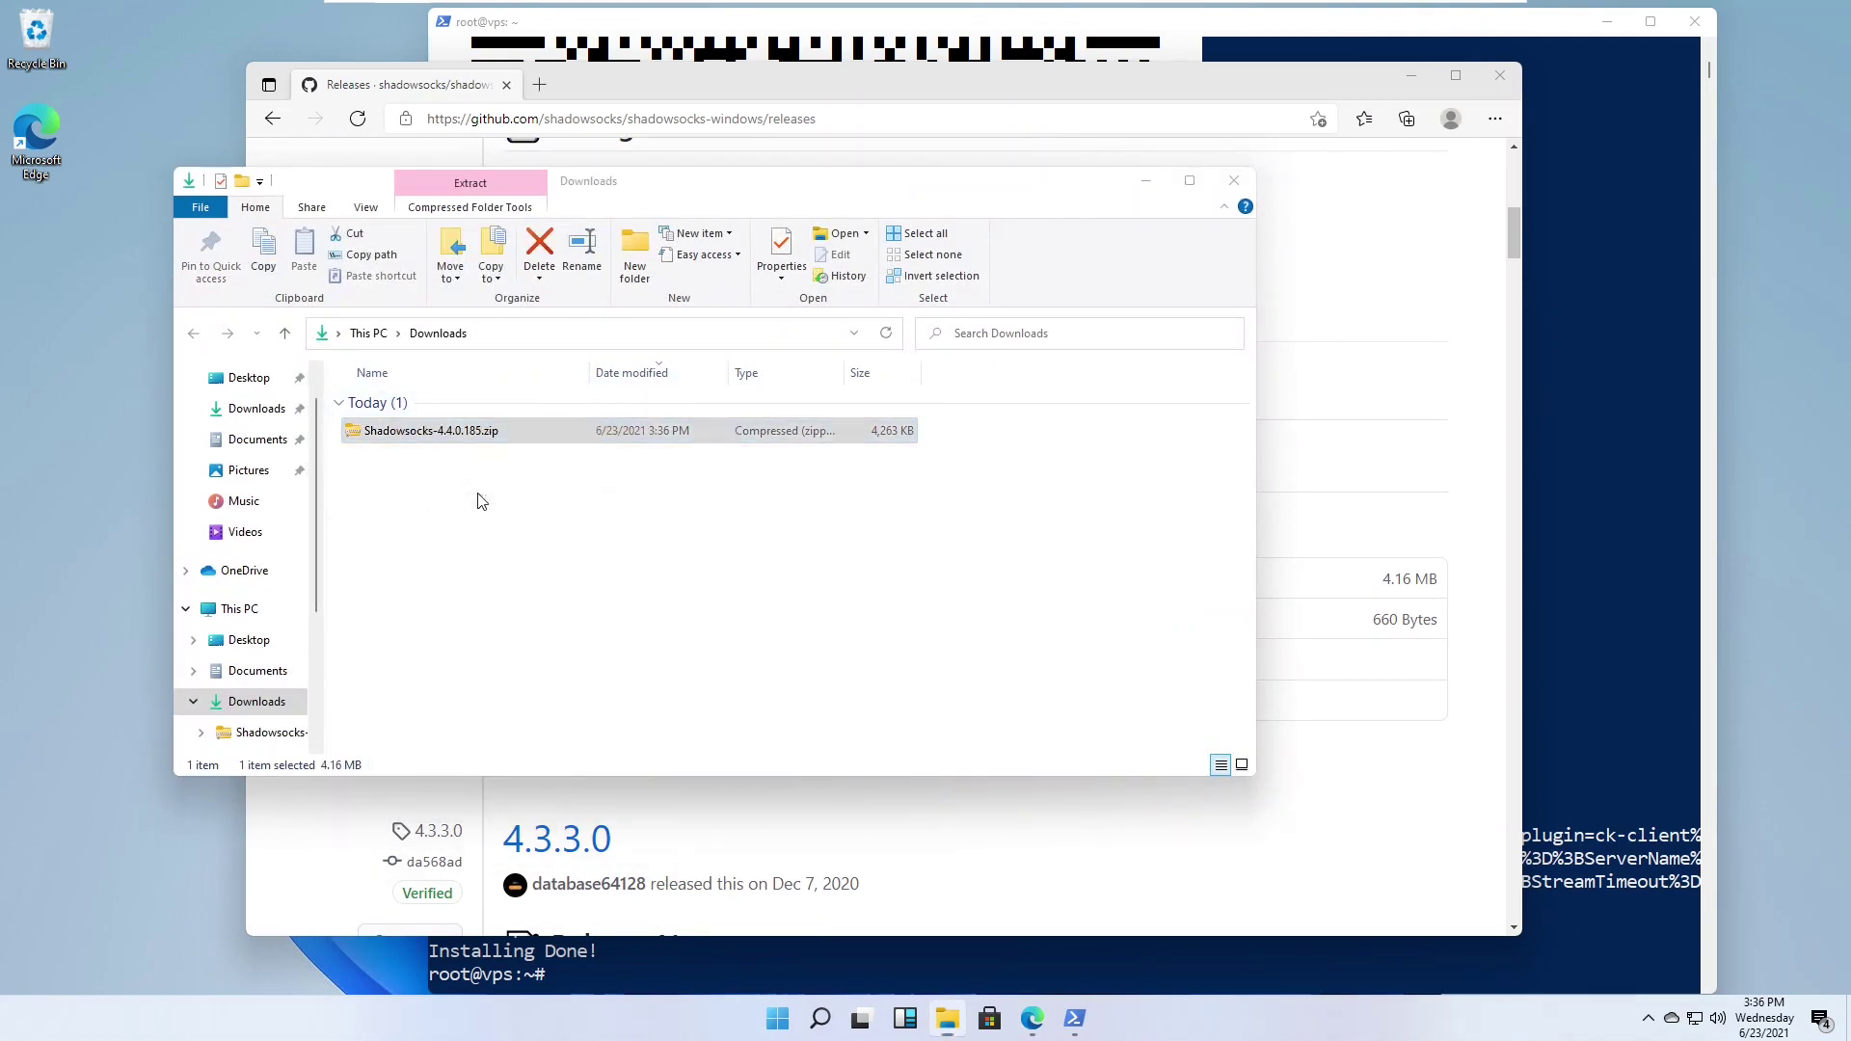
pyautogui.click(1081, 688)
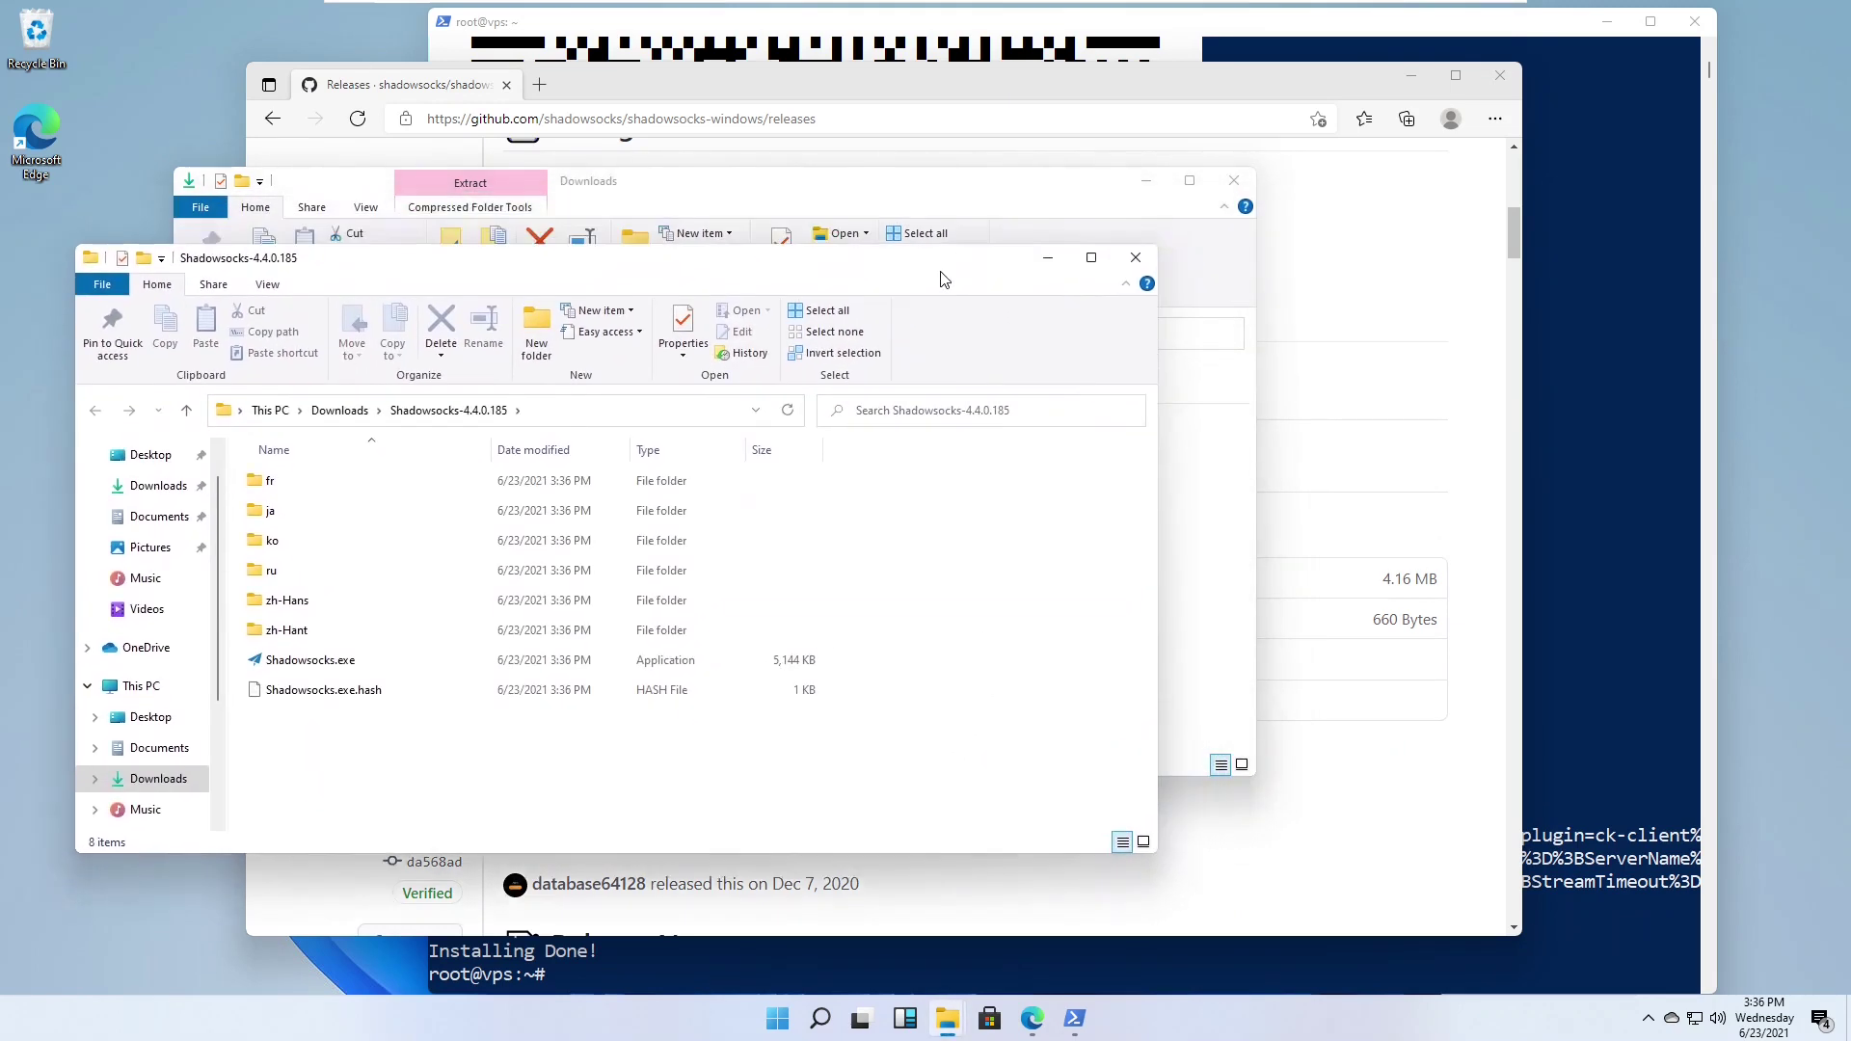
pyautogui.click(1147, 182)
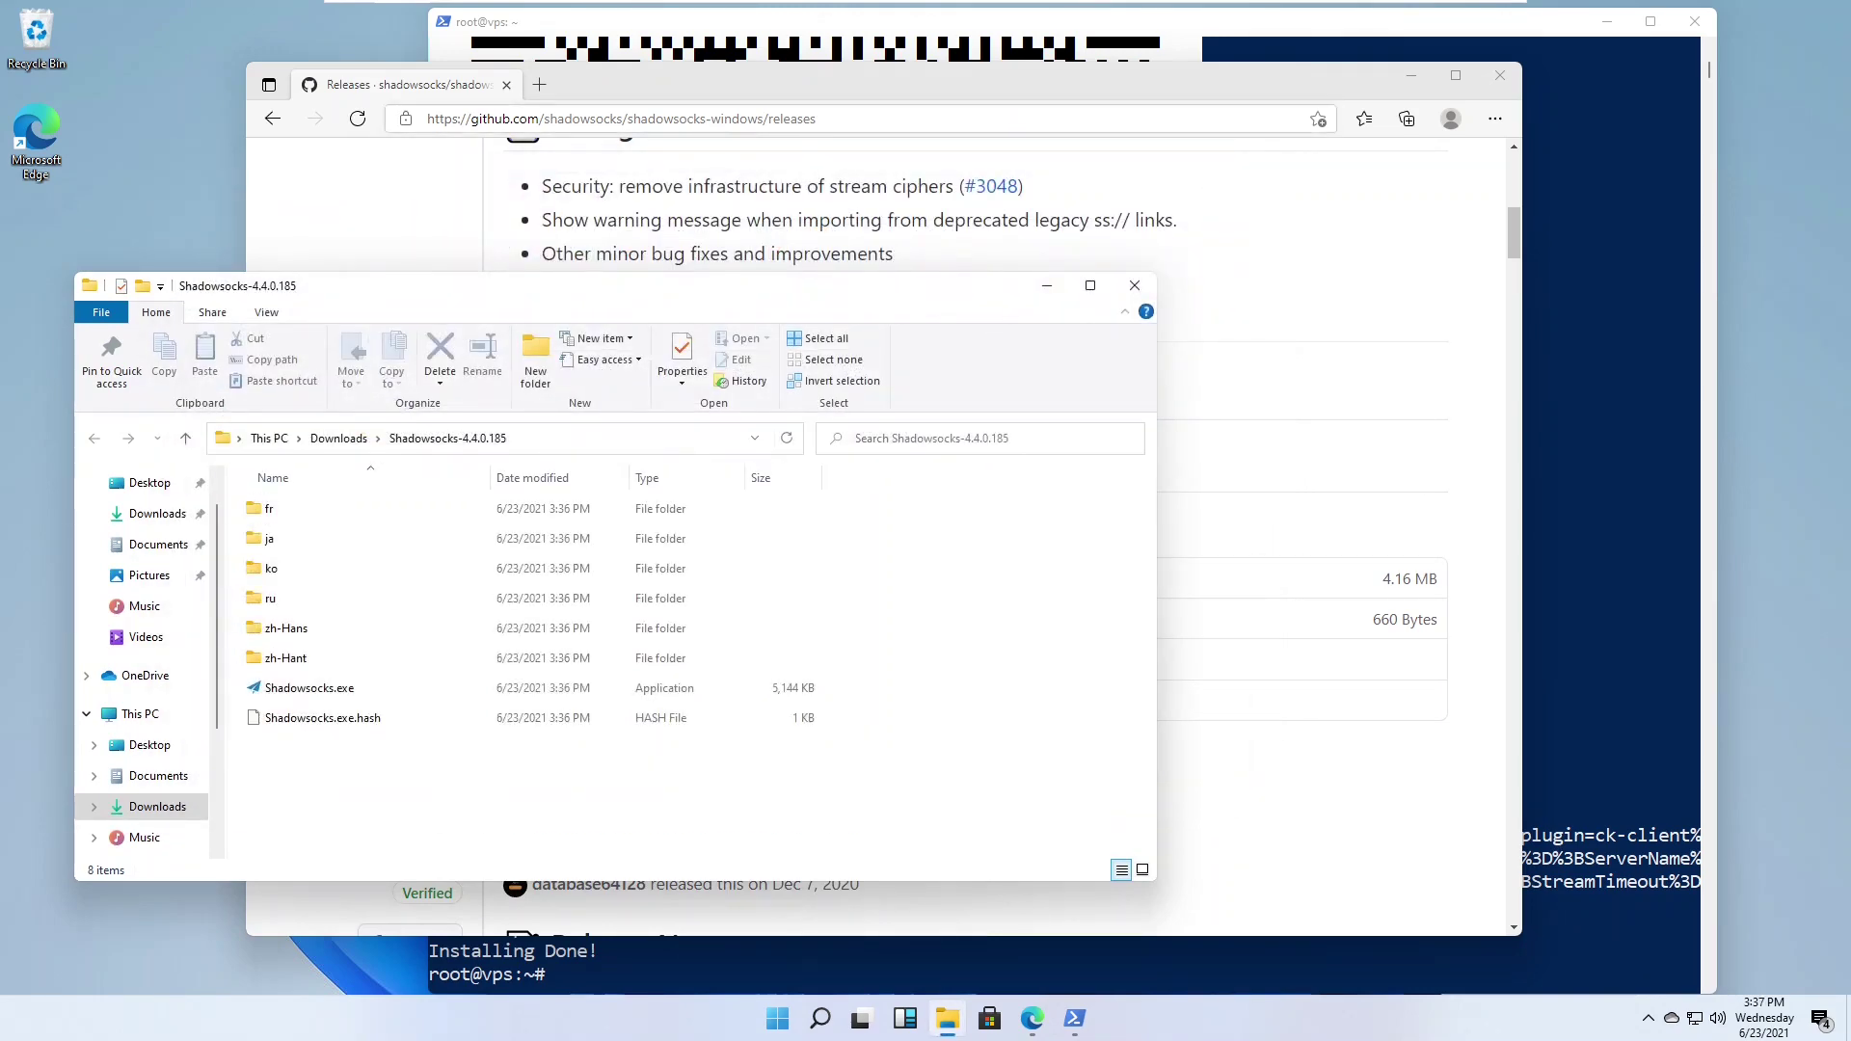
# Step: Download ck-client-windows-amd64-v2.5.4.exe from the cbeuw/Cloak GitHub releases
pyautogui.moveTo(816, 119); pyautogui.dragTo(544, 119)
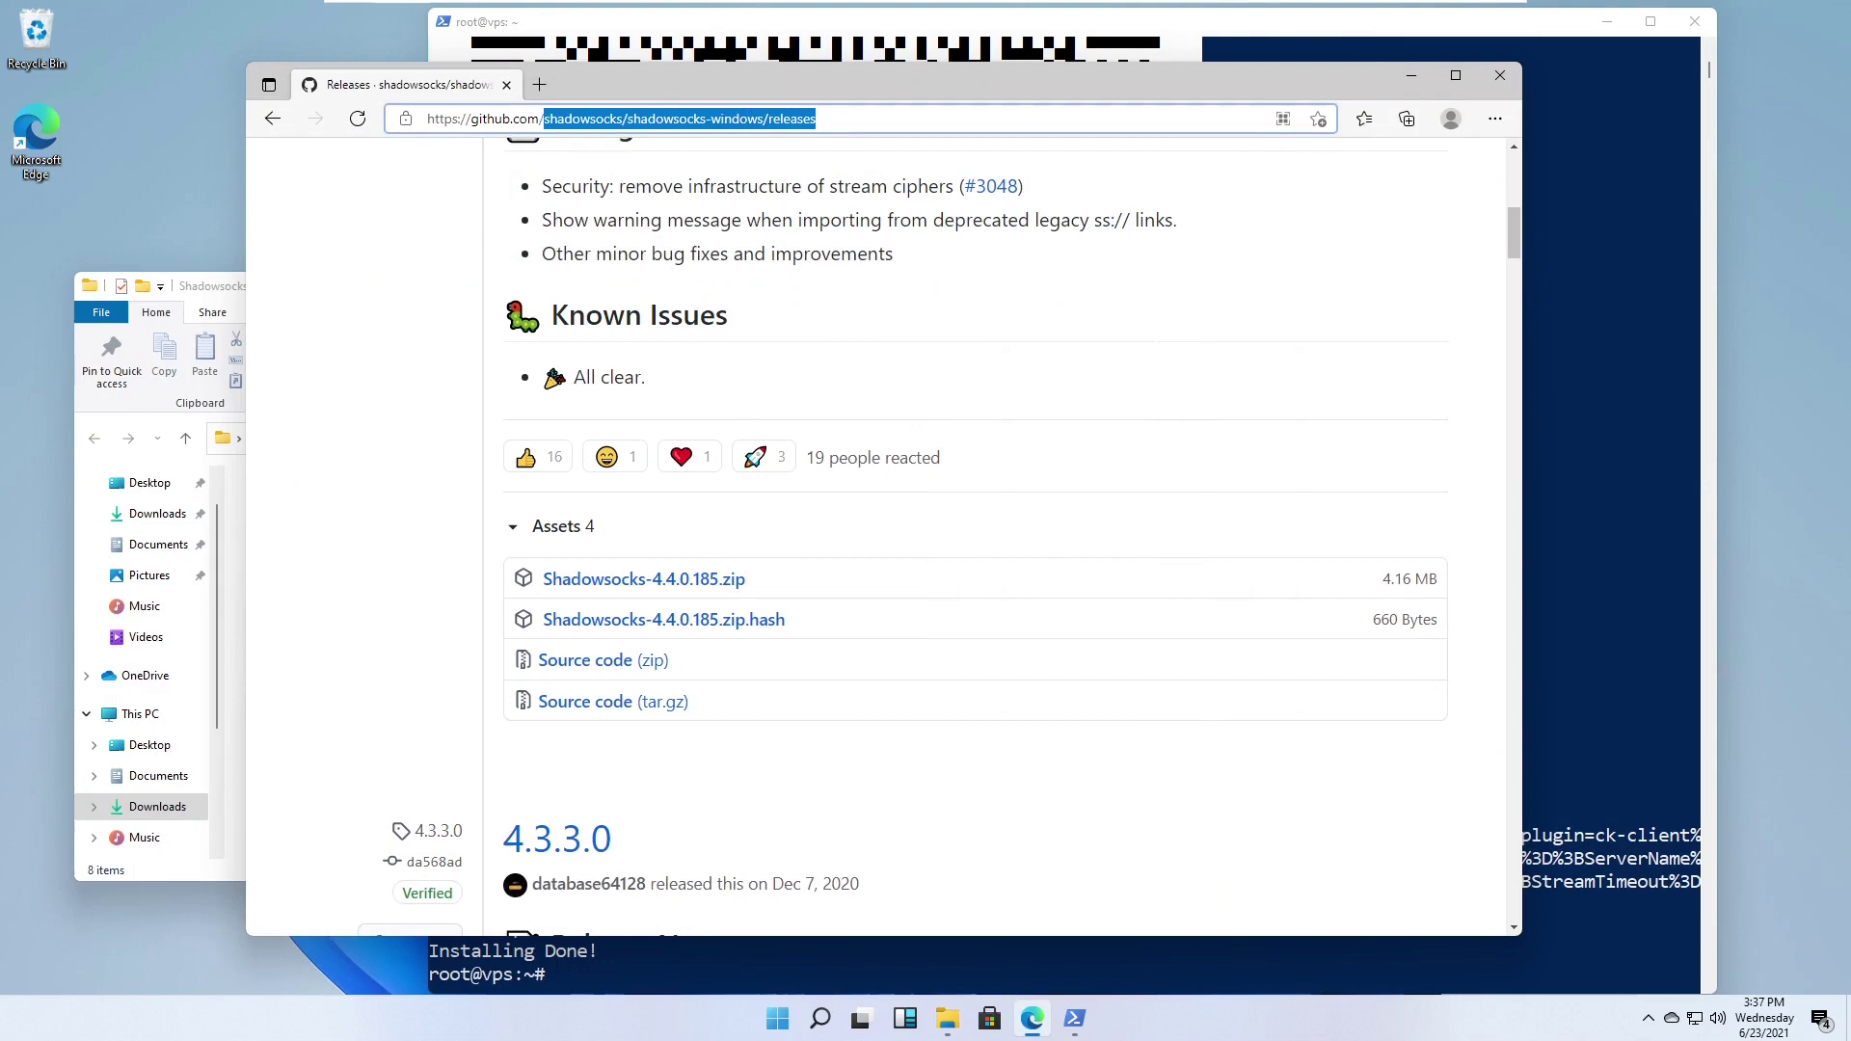
pyautogui.write('cbeuw')
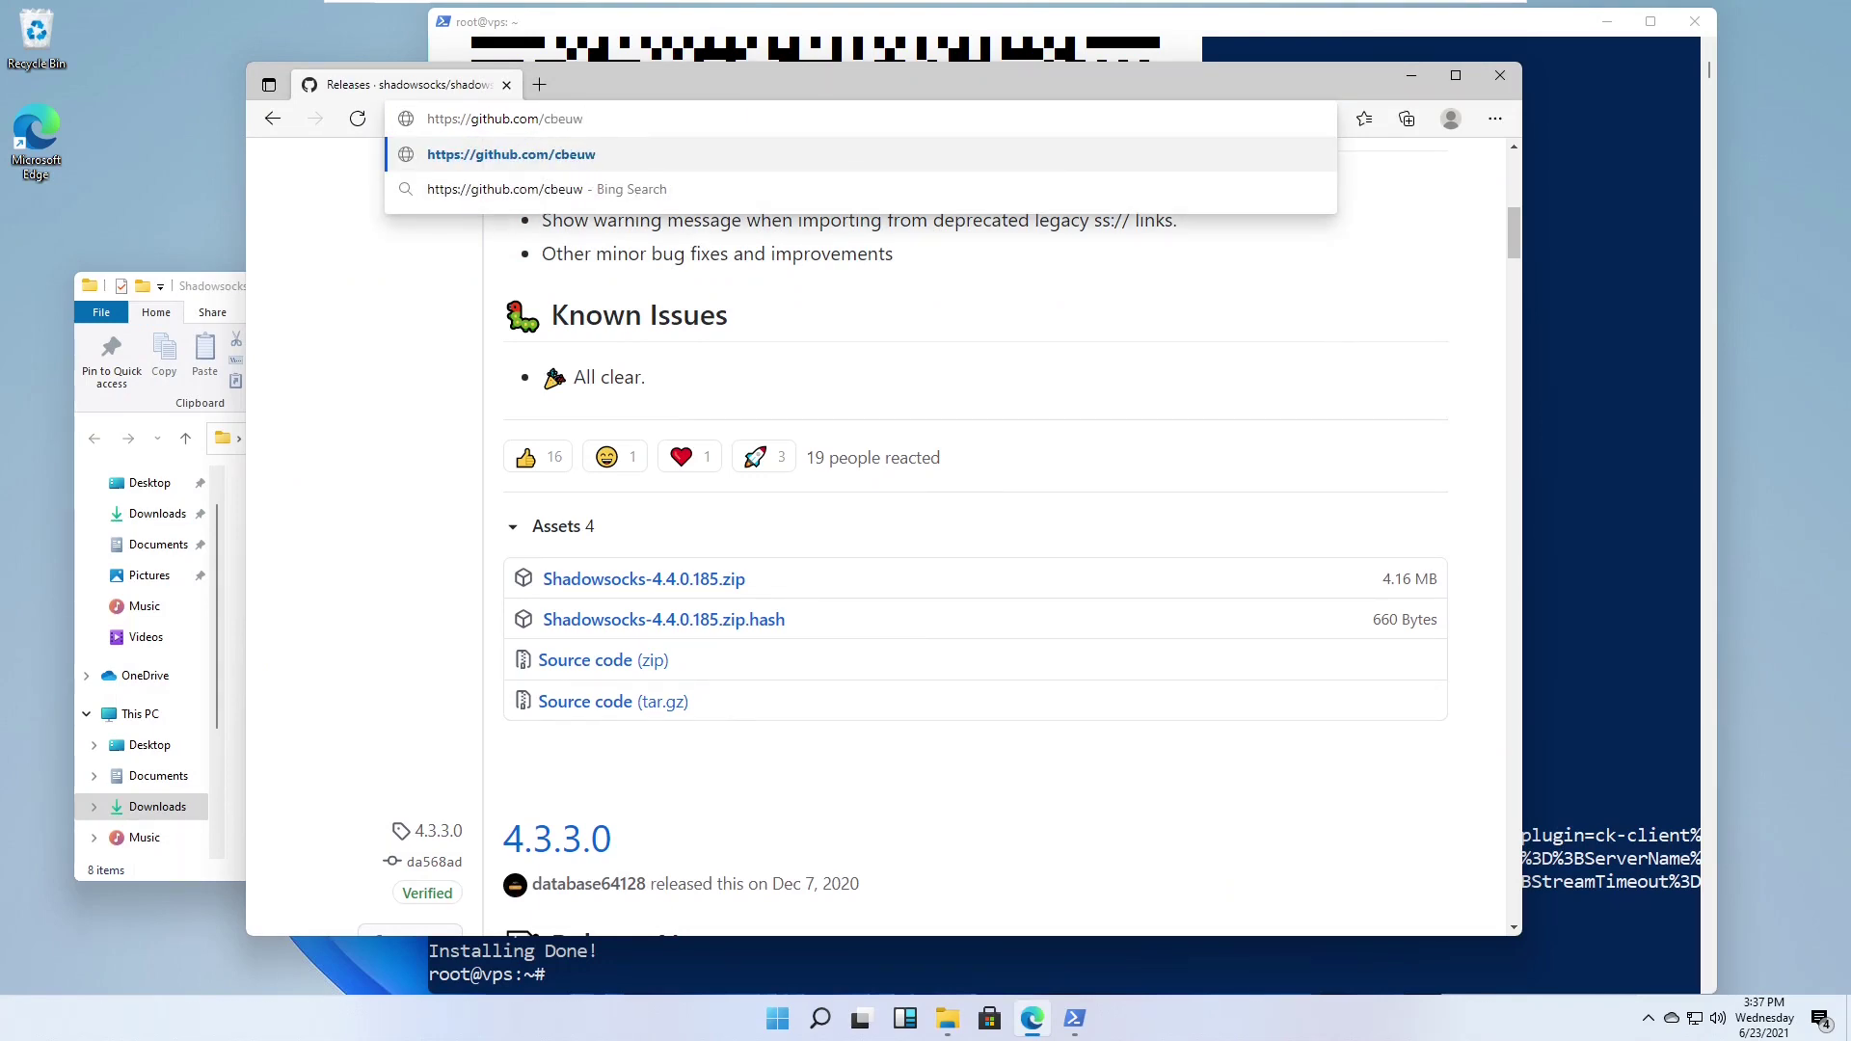
pyautogui.press('Return')
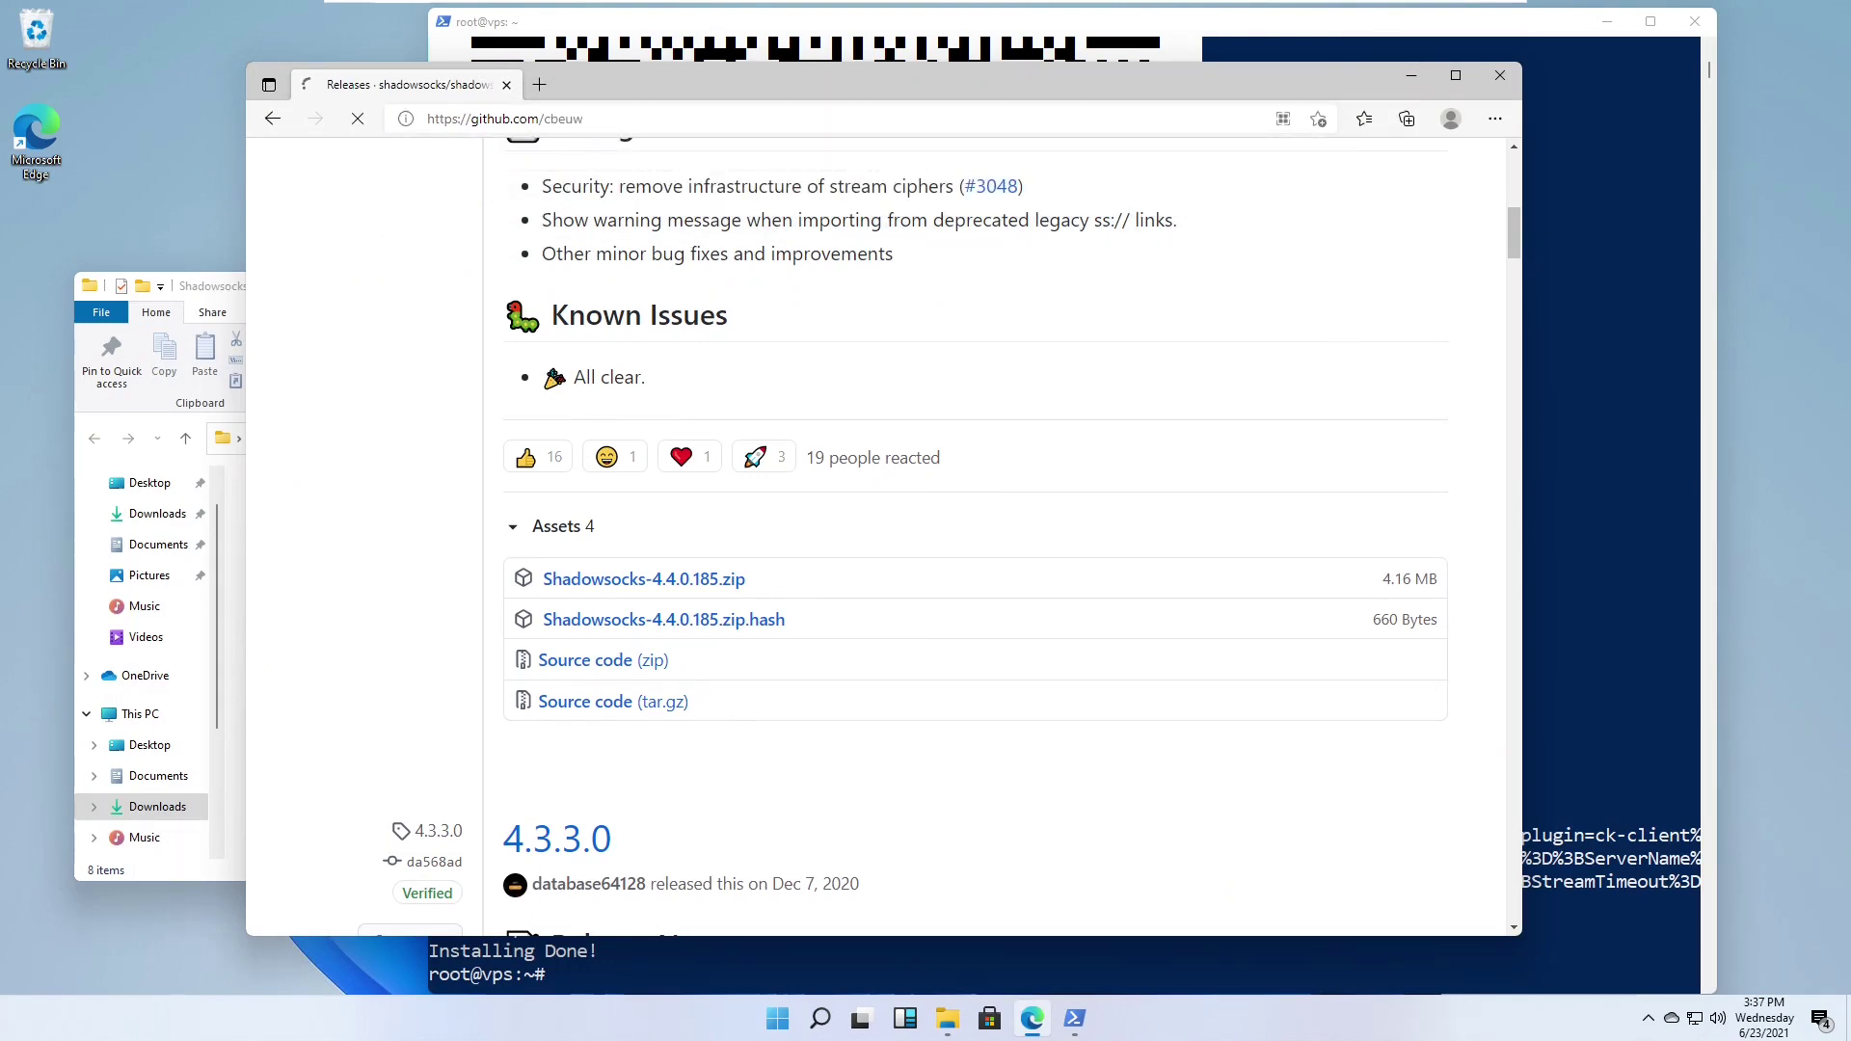
pyautogui.click(672, 422)
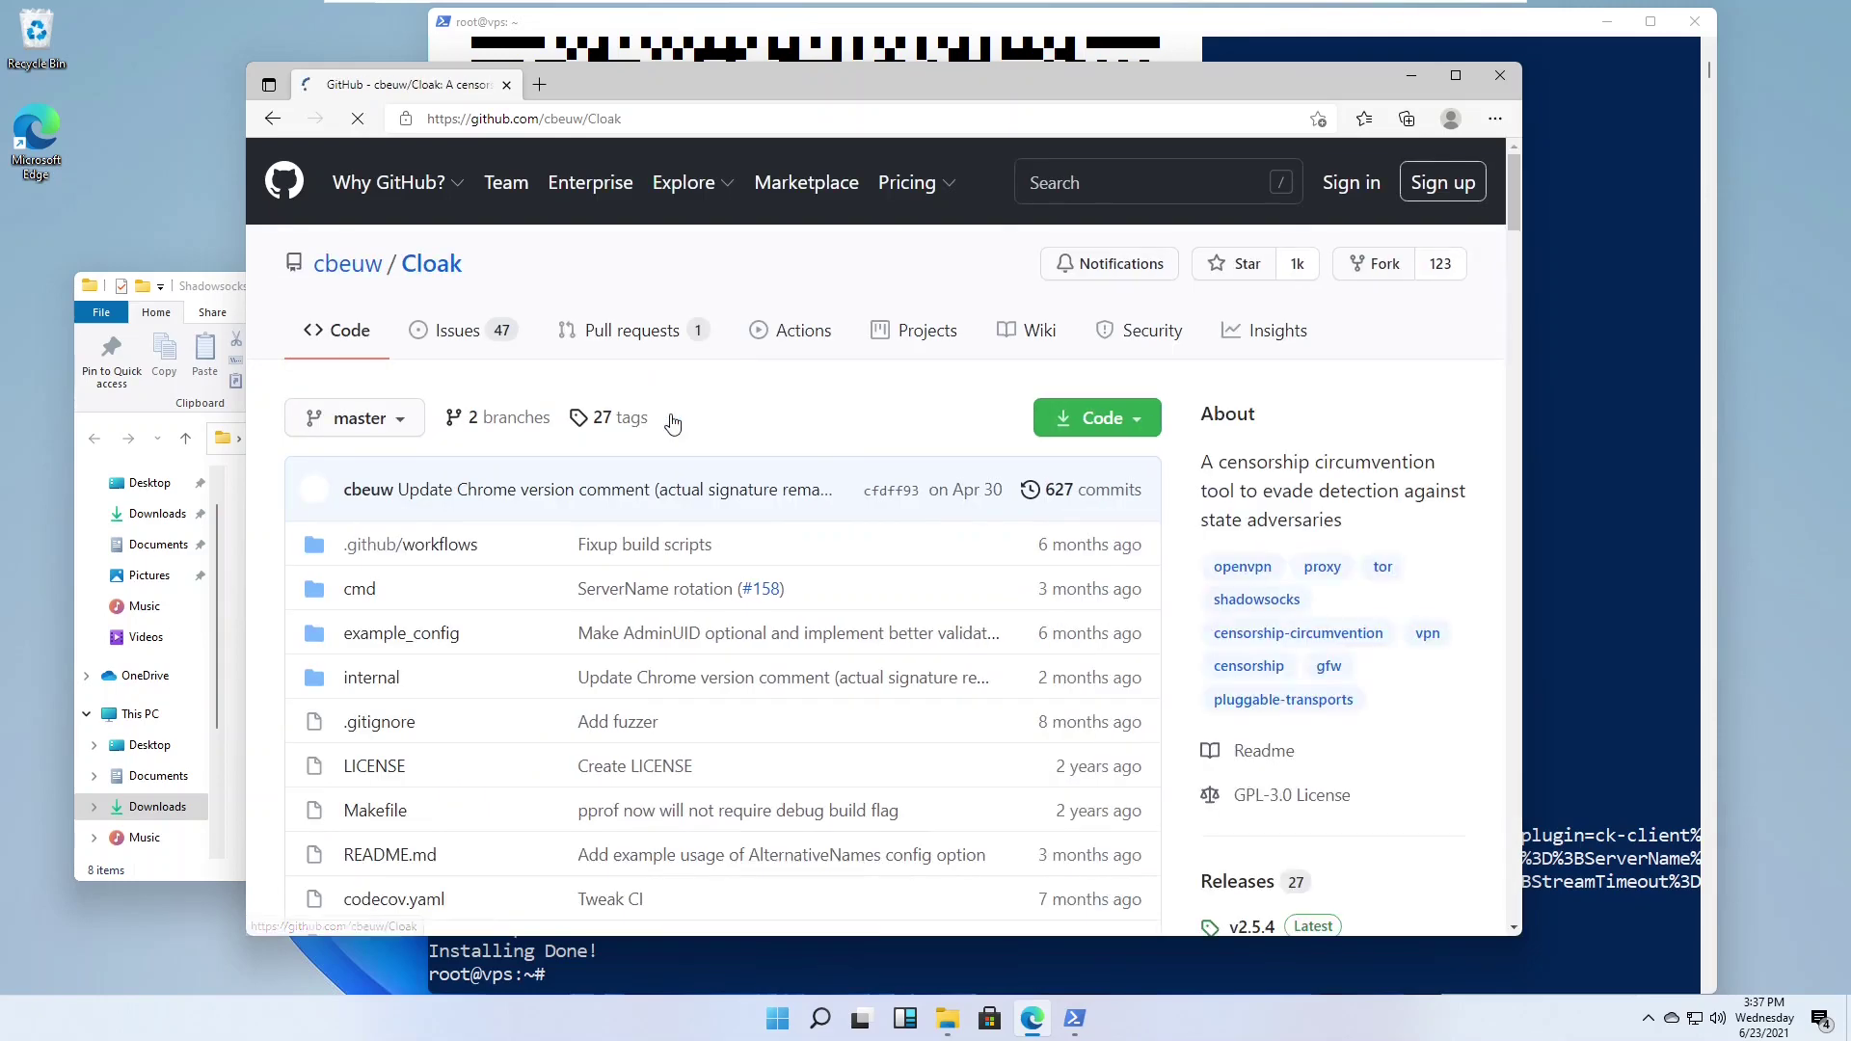
pyautogui.scroll(-3, 831, 486)
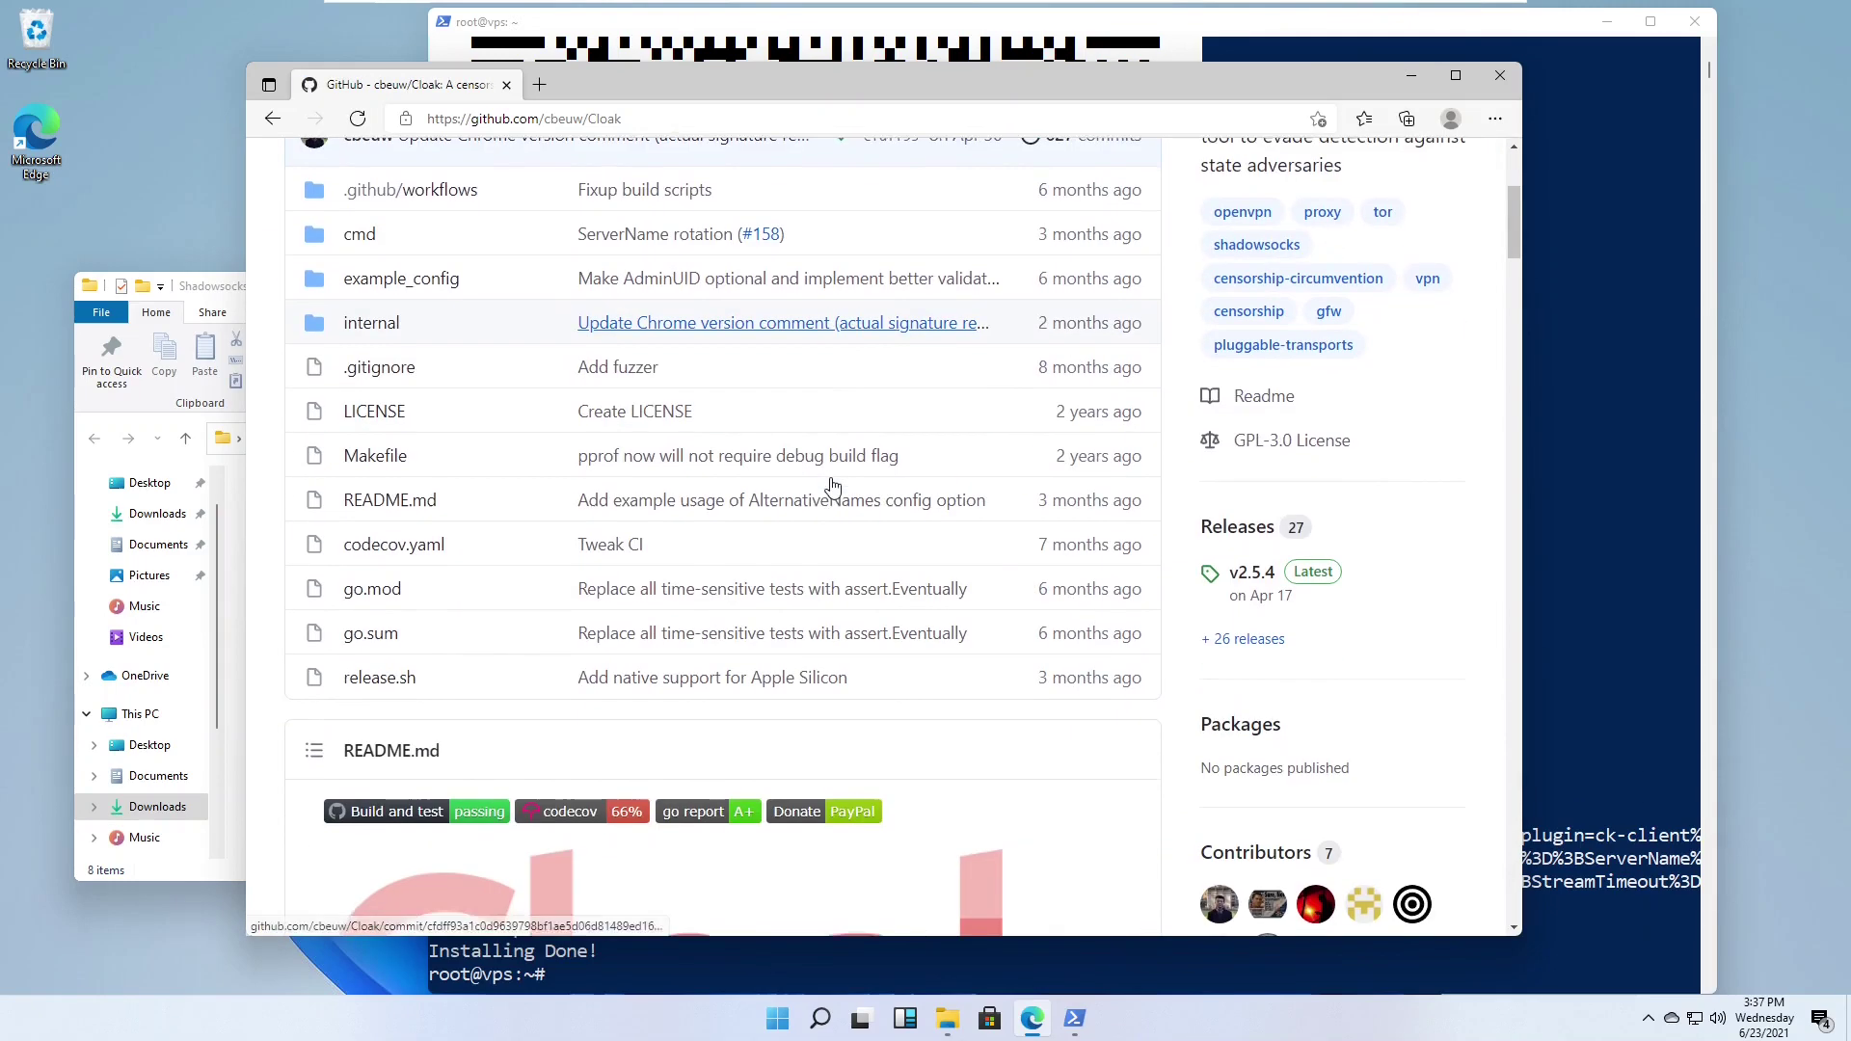
pyautogui.click(1247, 532)
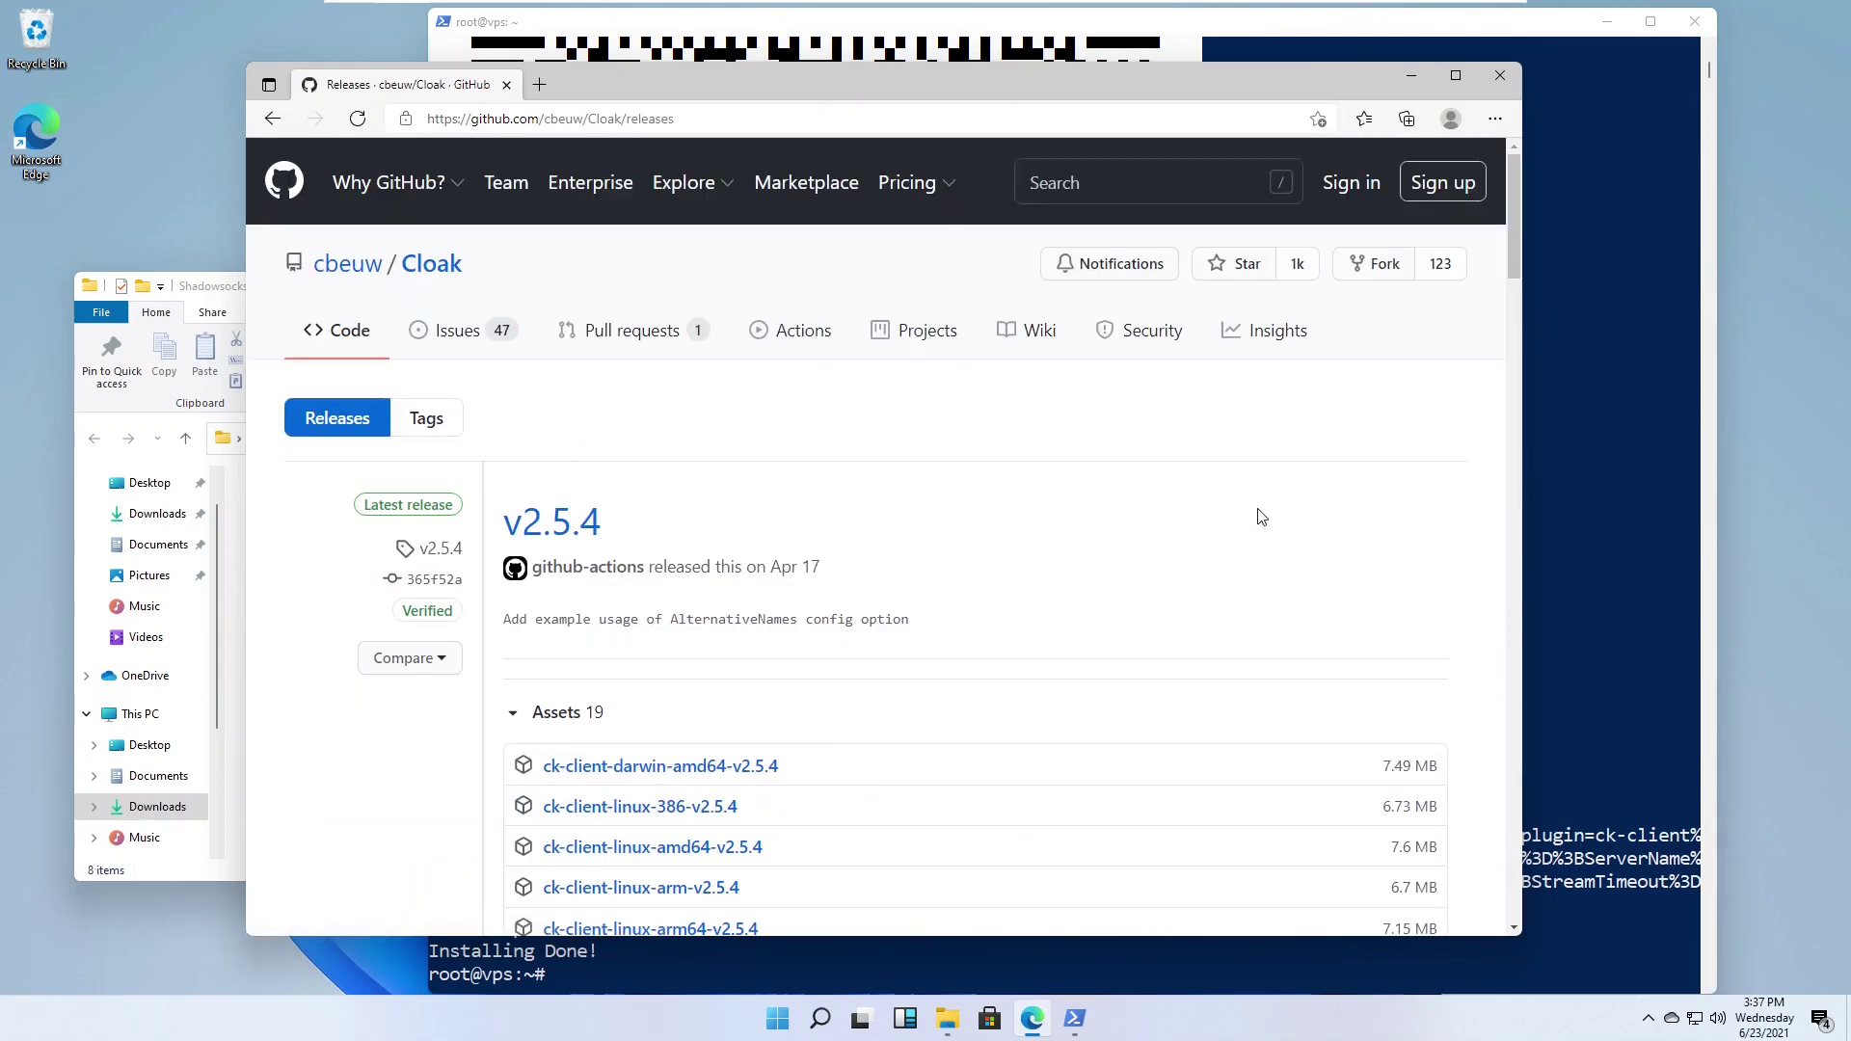
pyautogui.moveTo(1510, 218); pyautogui.dragTo(1514, 365)
pyautogui.click(688, 309)
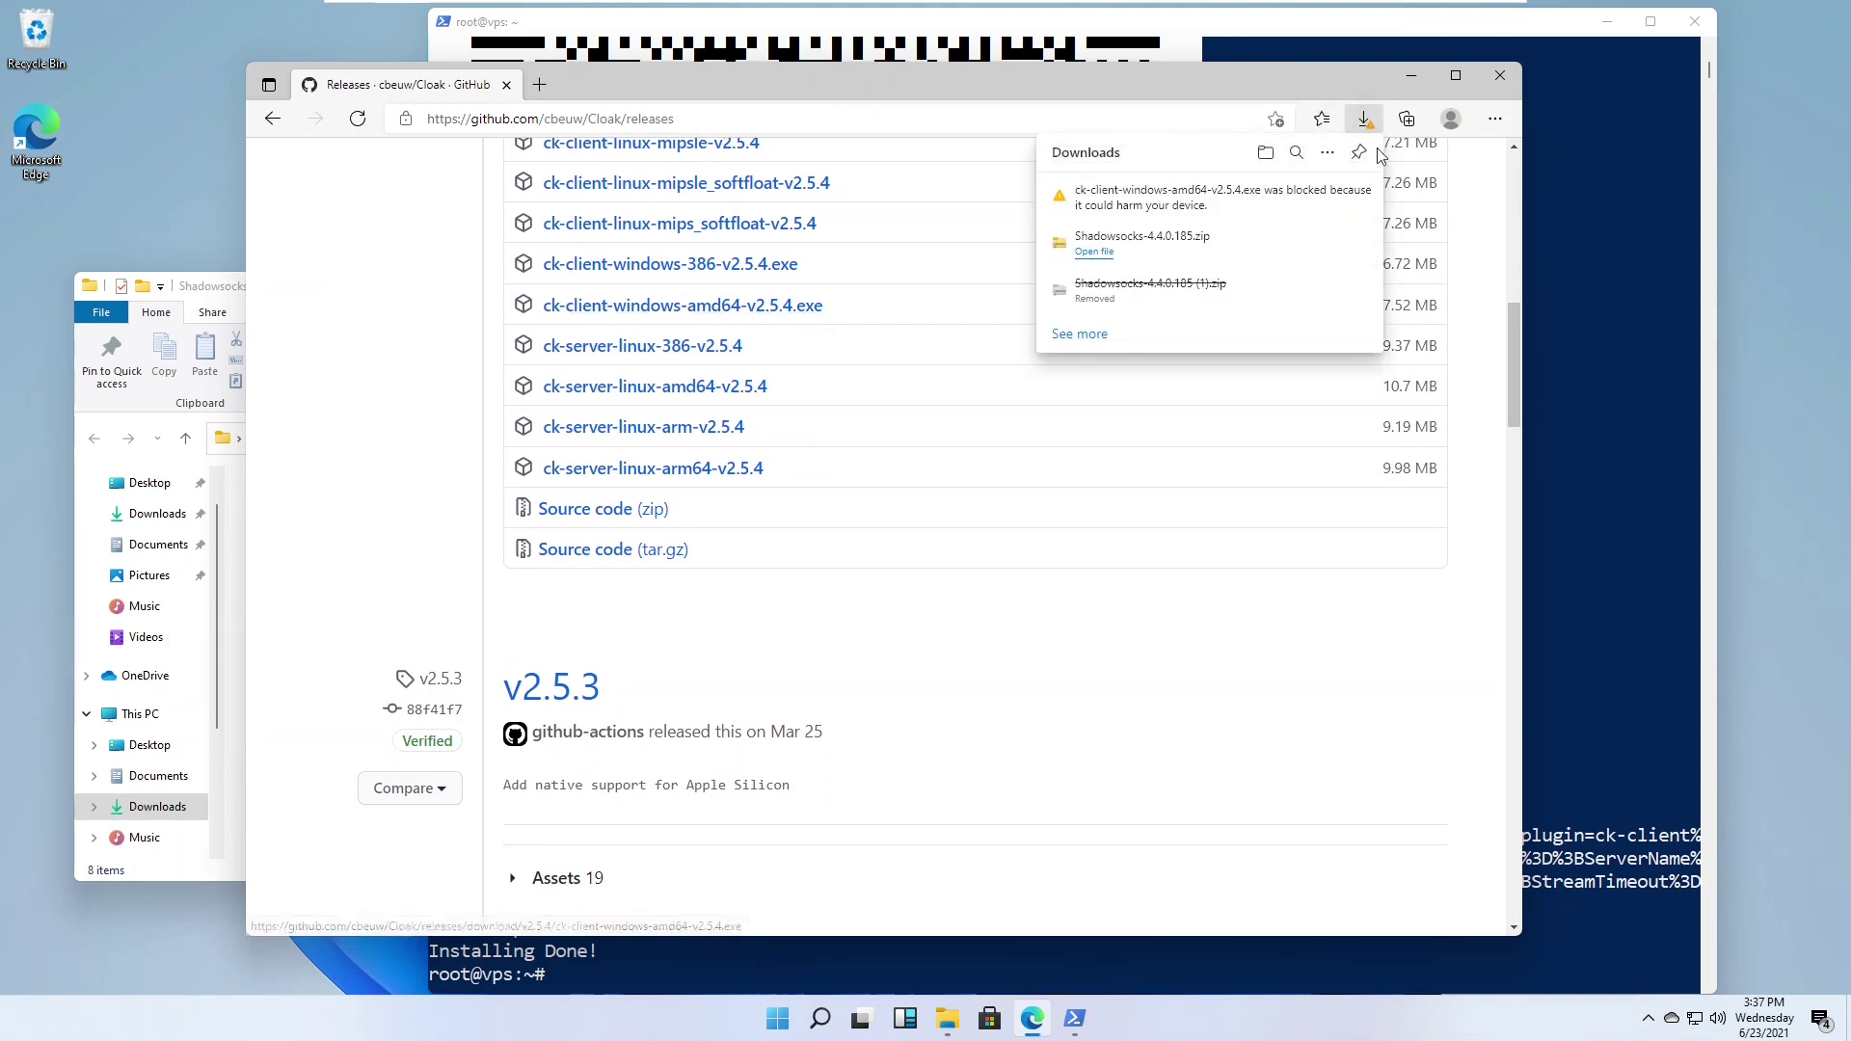
# Step: Keep the blocked ck-client download anyway despite the warning, then close Edge
pyautogui.click(1344, 196)
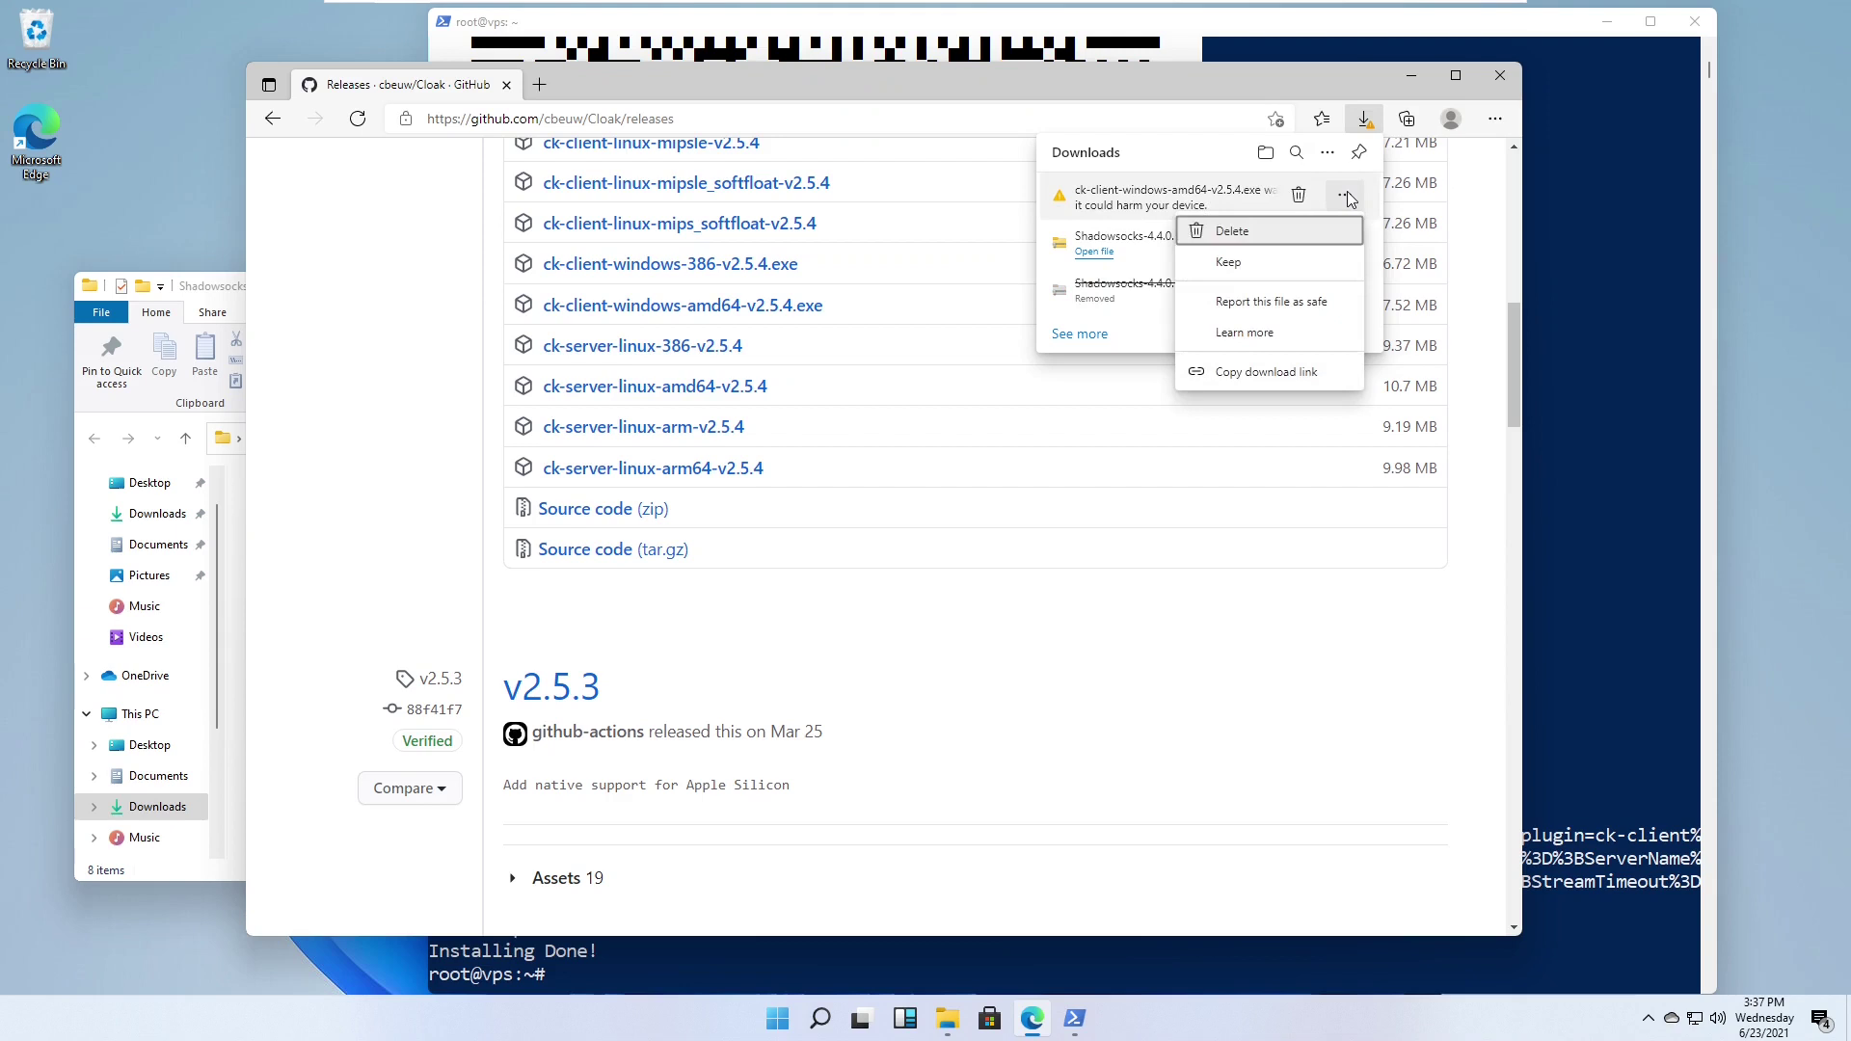
pyautogui.click(1244, 263)
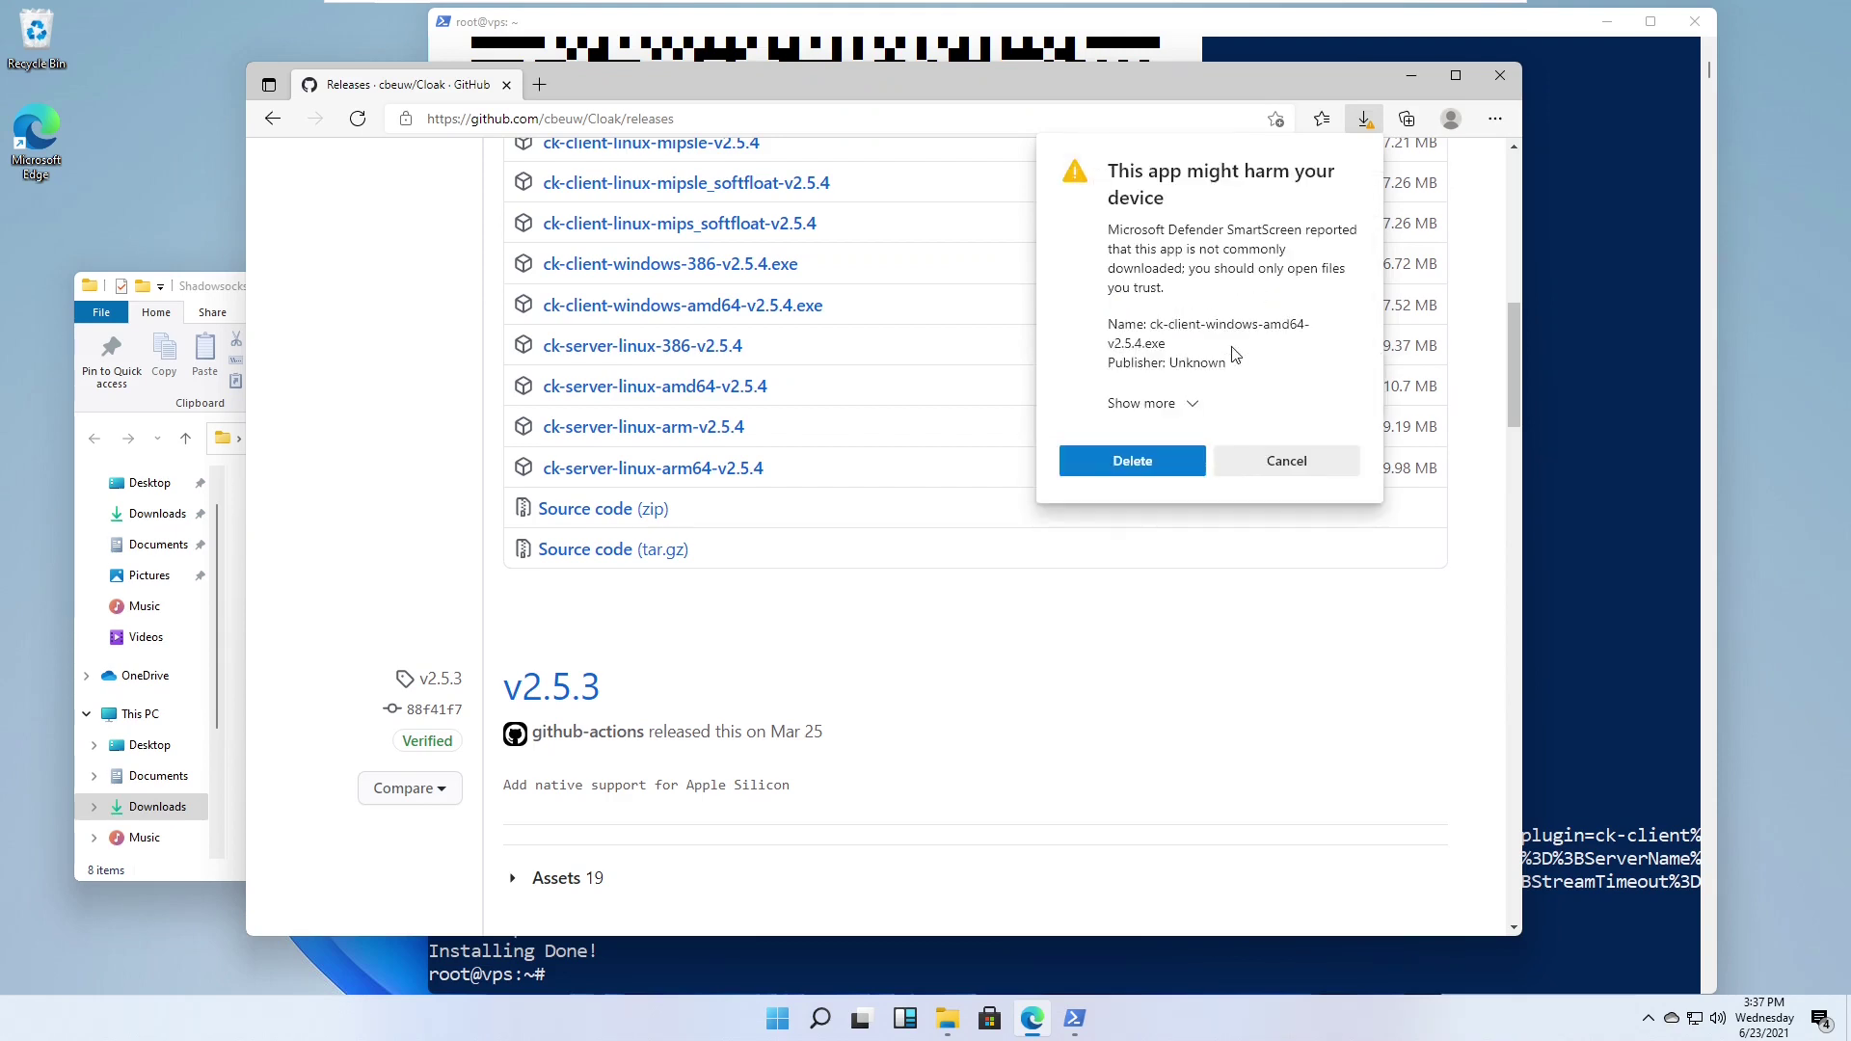
pyautogui.click(1193, 403)
pyautogui.click(1159, 448)
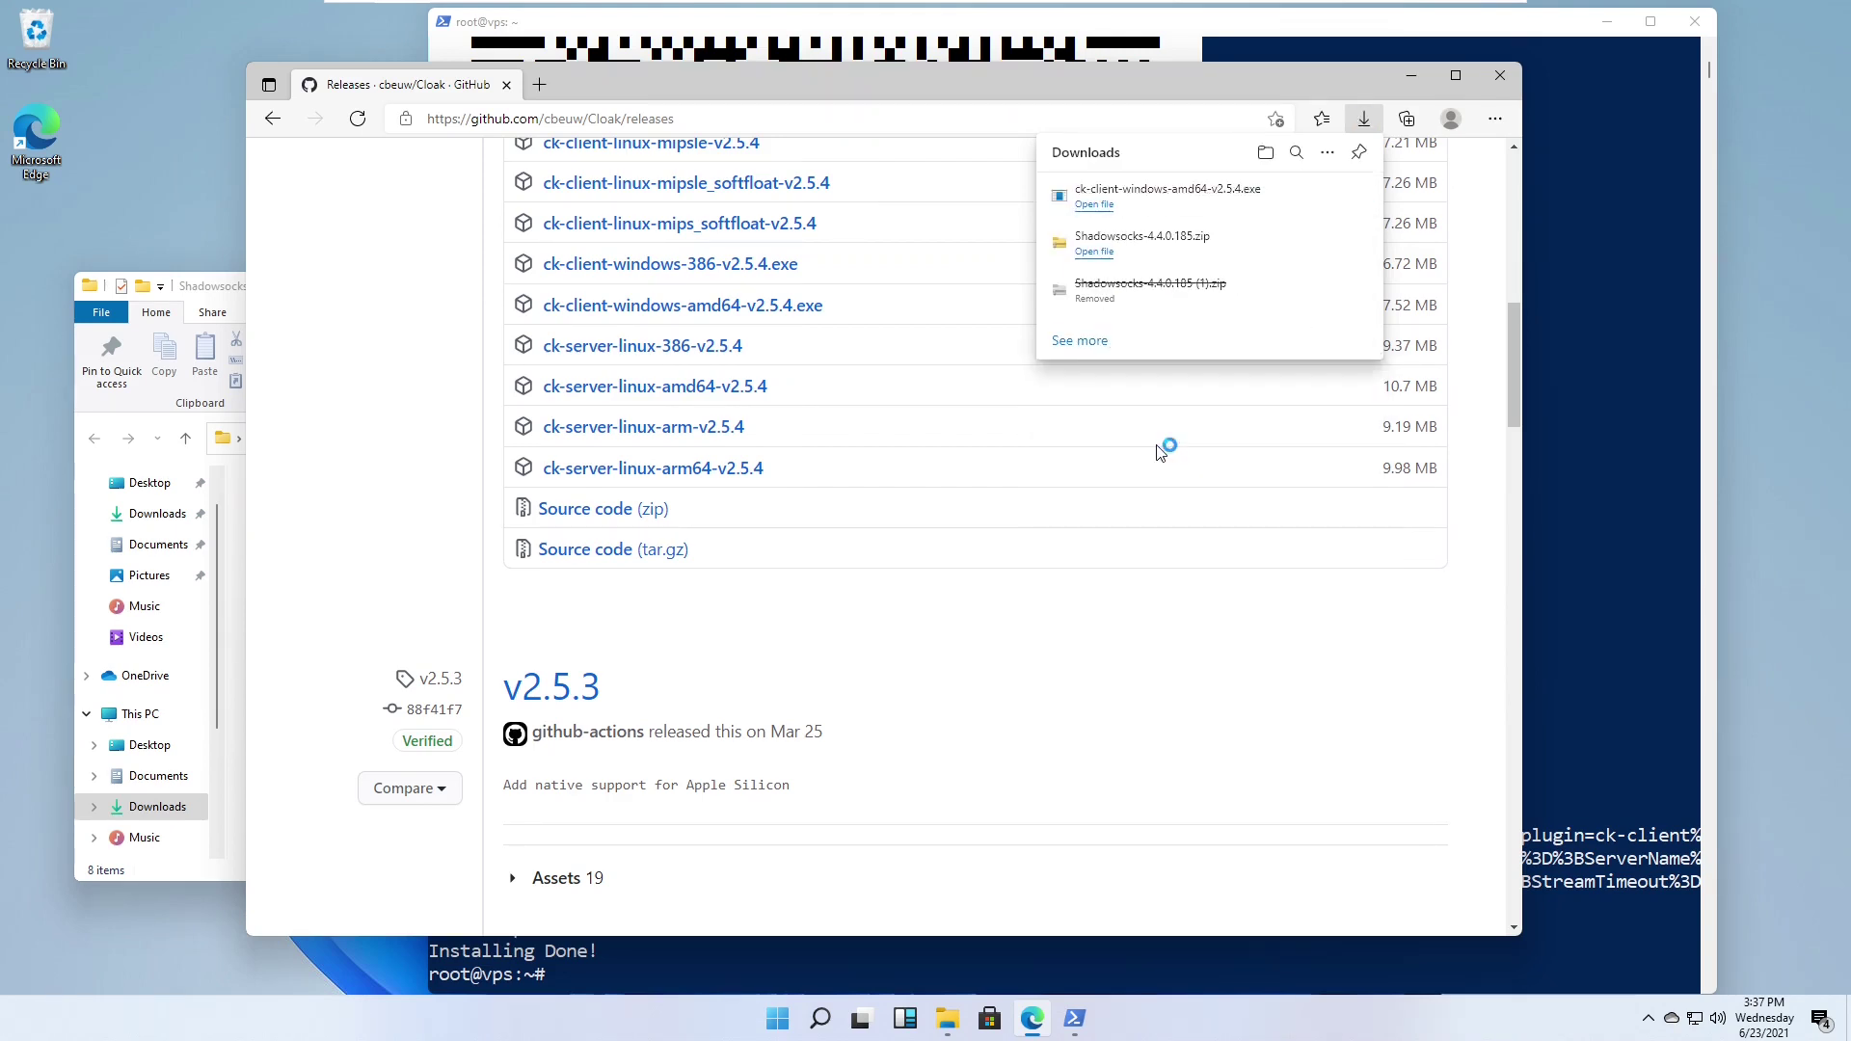
pyautogui.click(1501, 75)
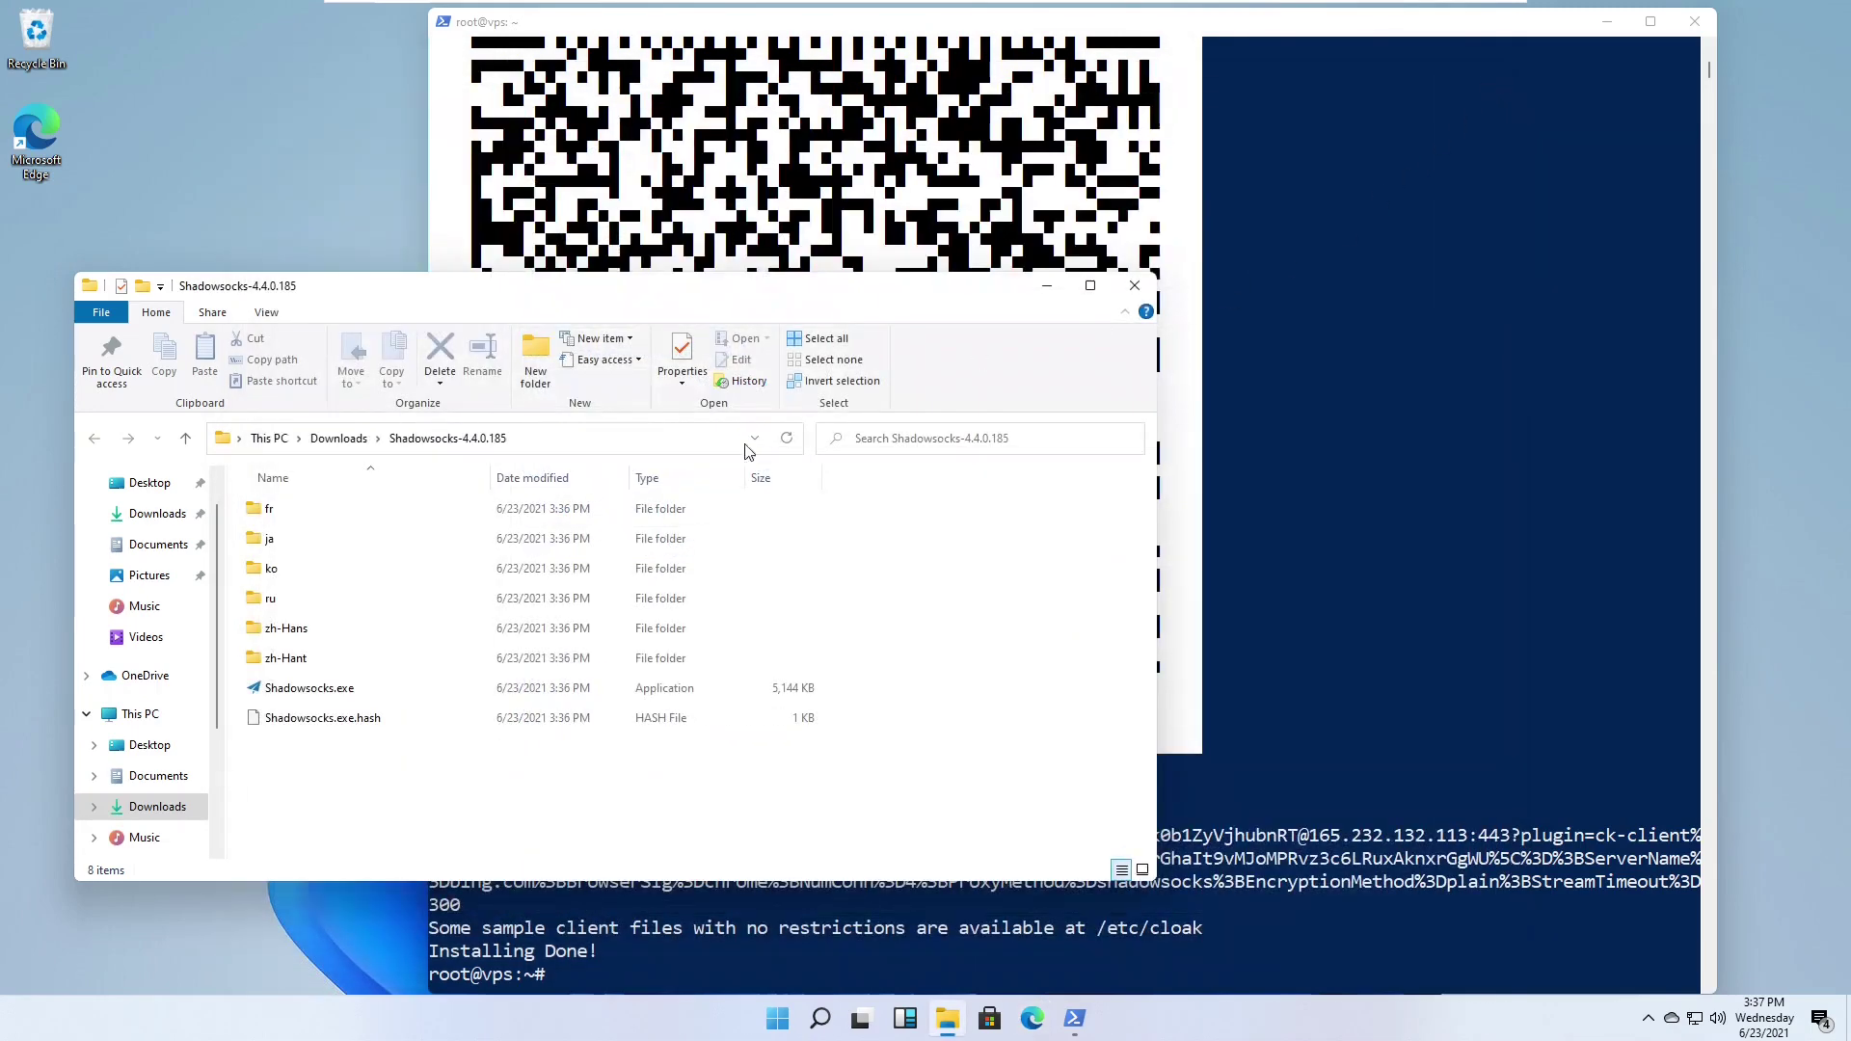
# Step: Rename the ck-client download in Downloads to ck-client.exe
pyautogui.click(352, 443)
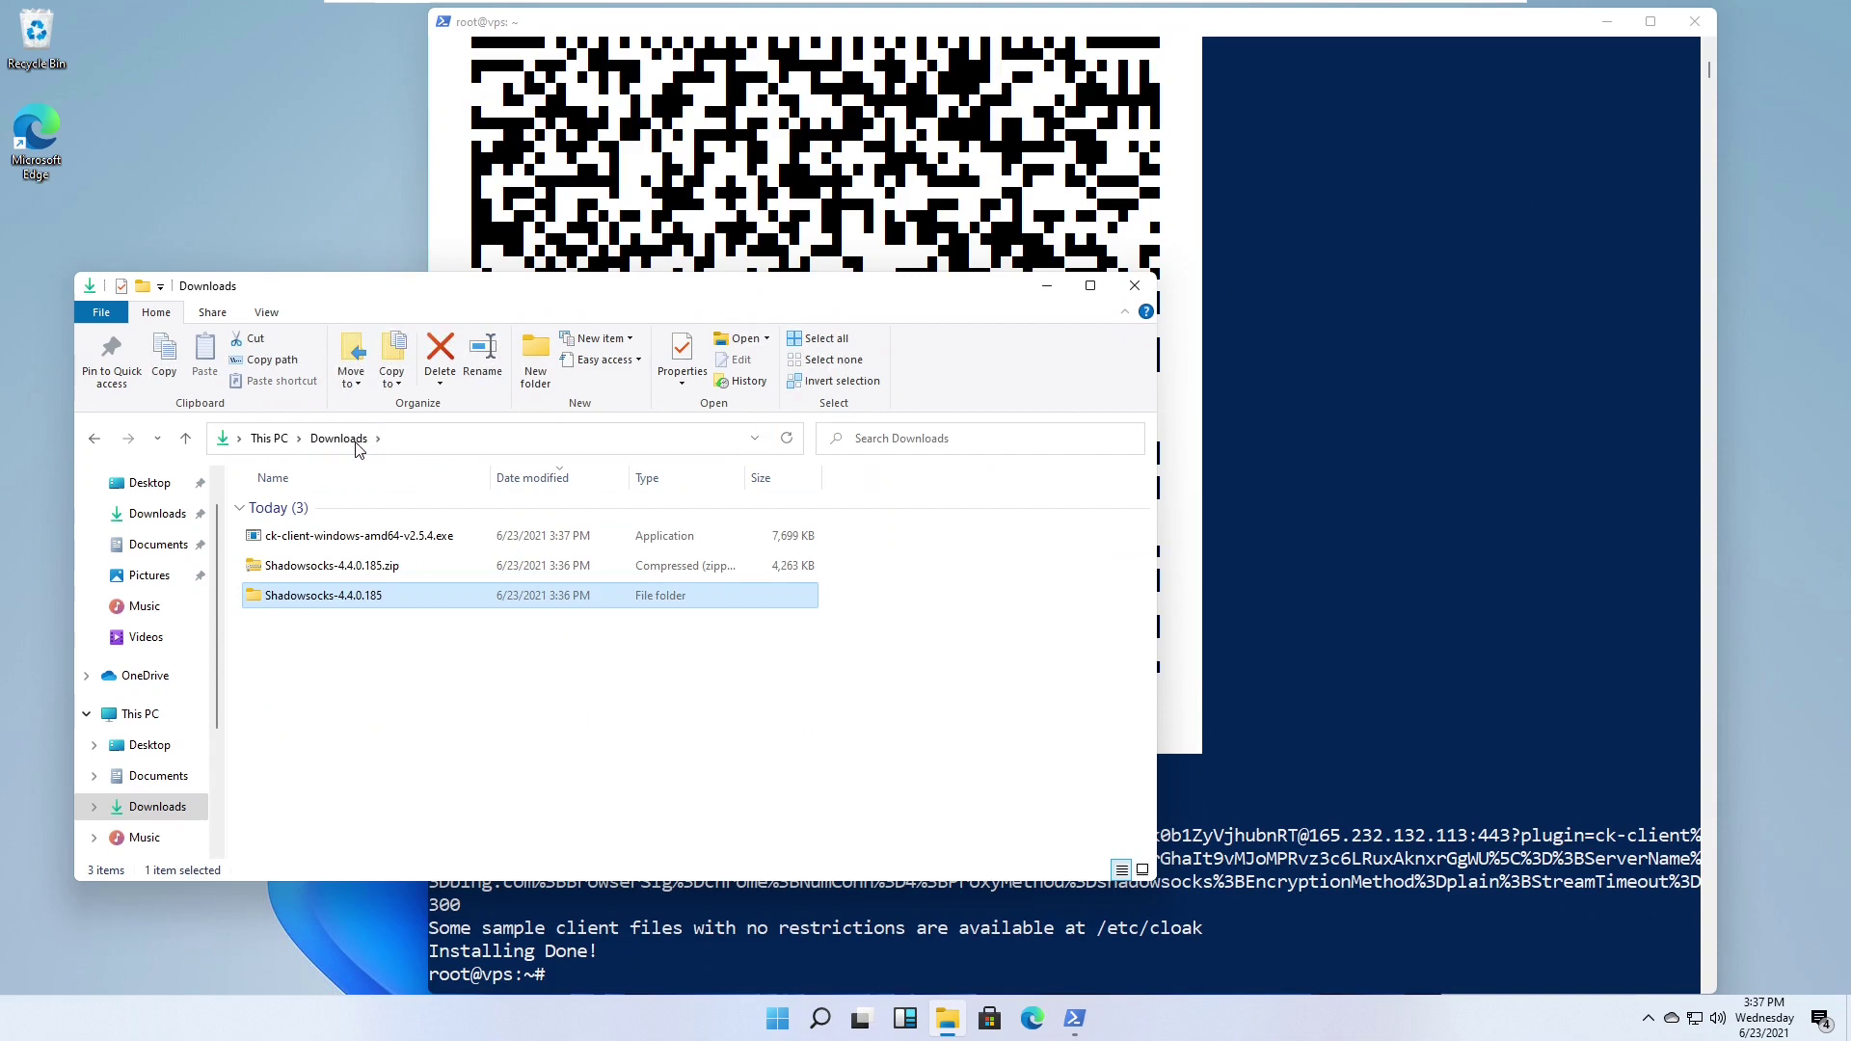
pyautogui.click(369, 538)
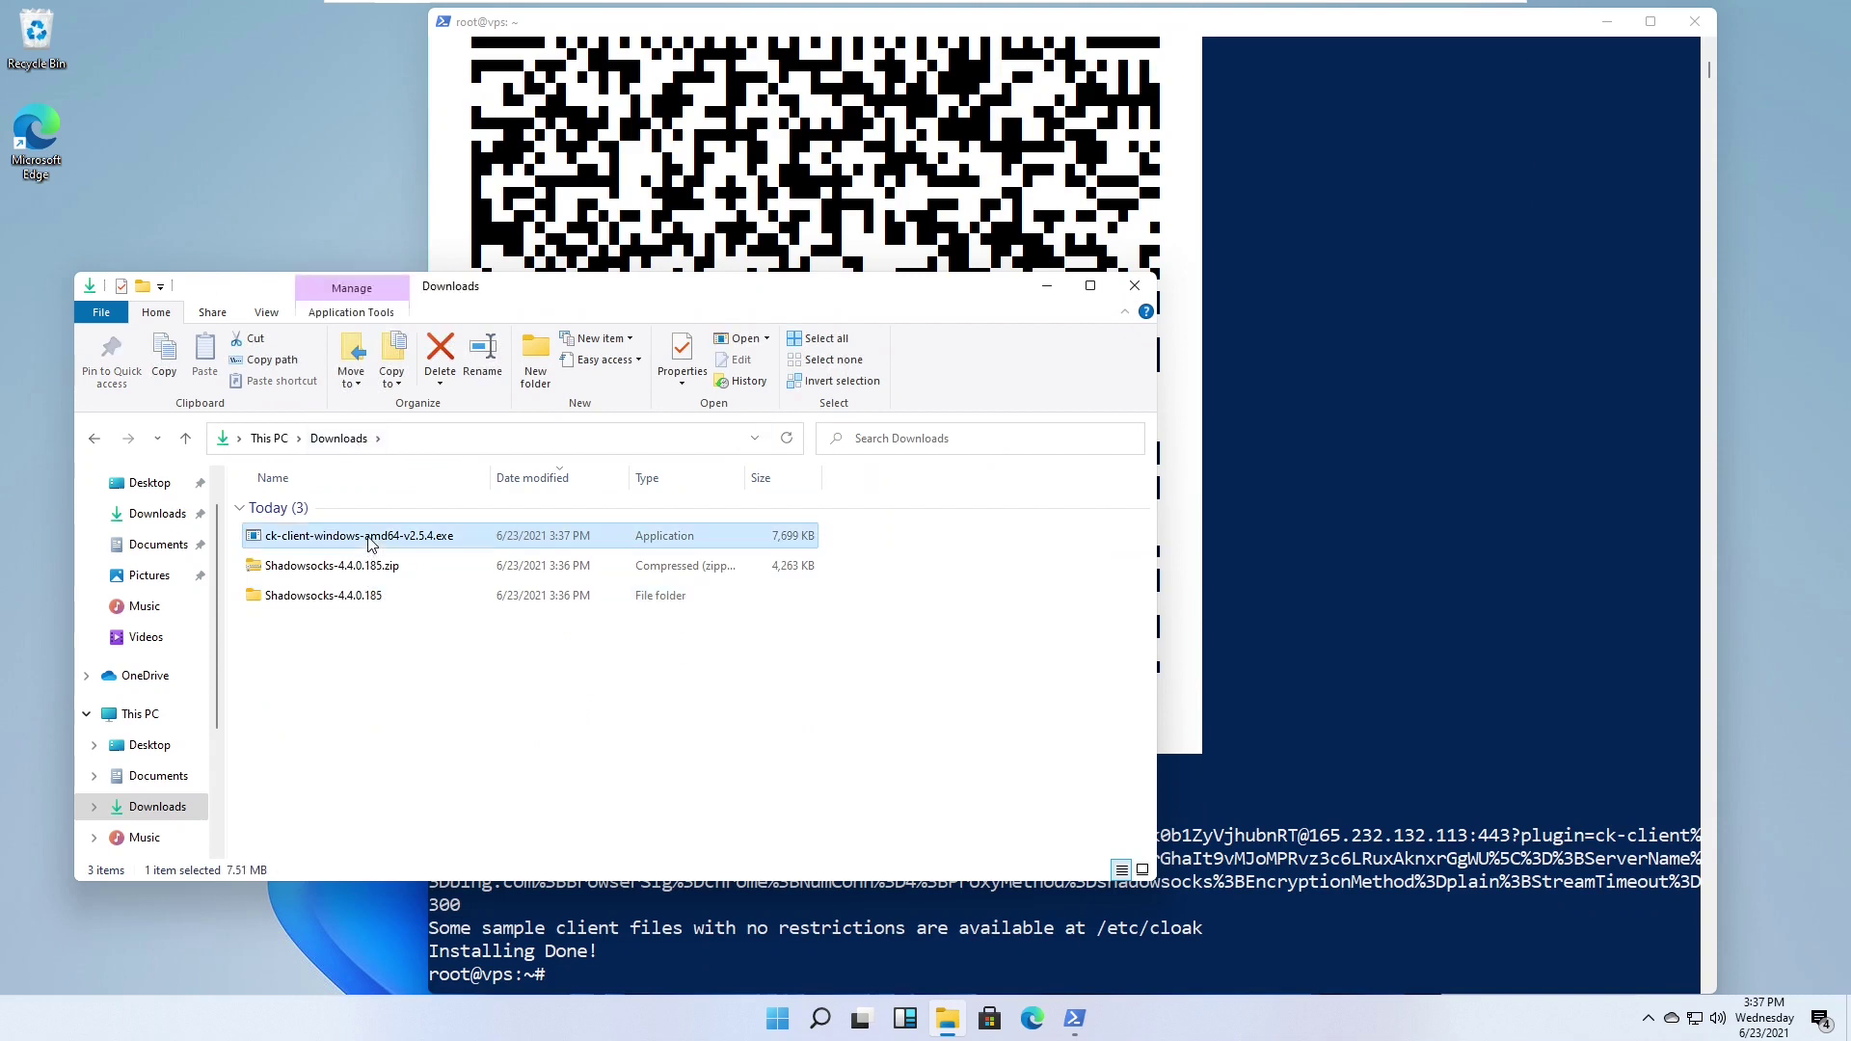
pyautogui.rightClick(369, 540)
pyautogui.click(436, 896)
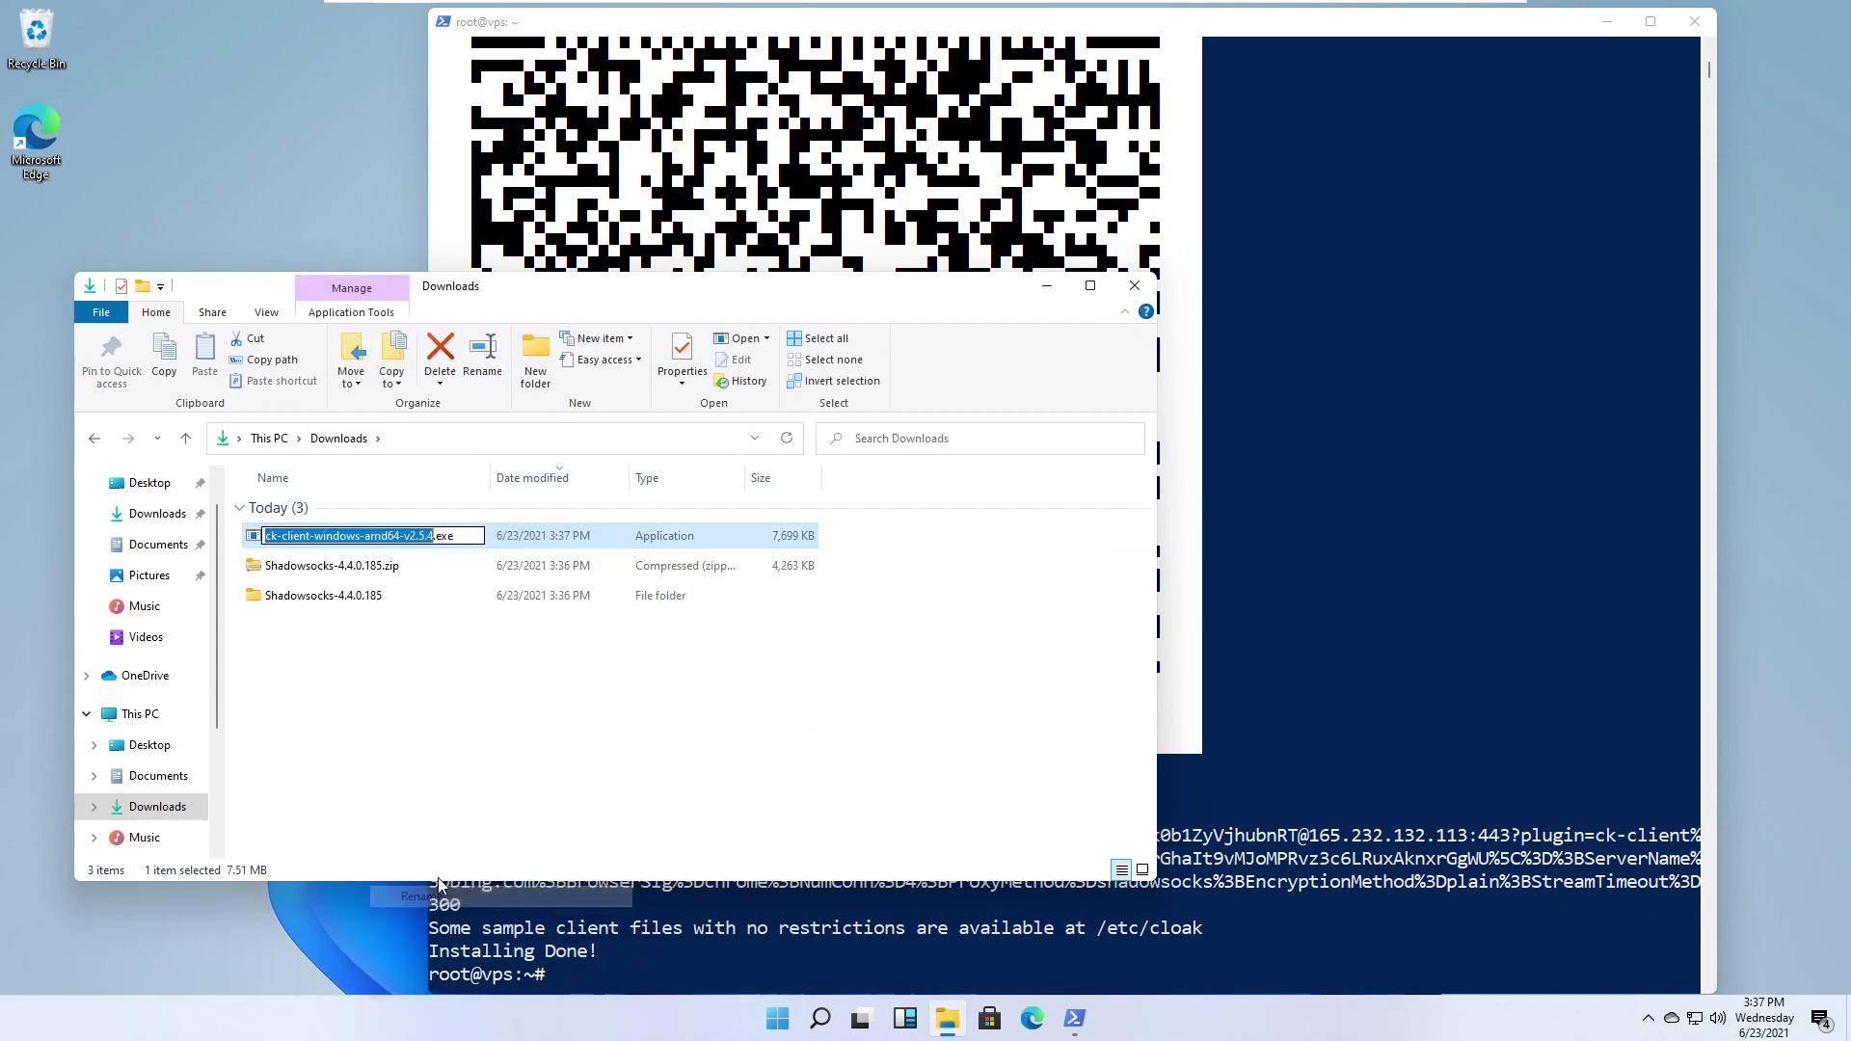
pyautogui.press('Right')
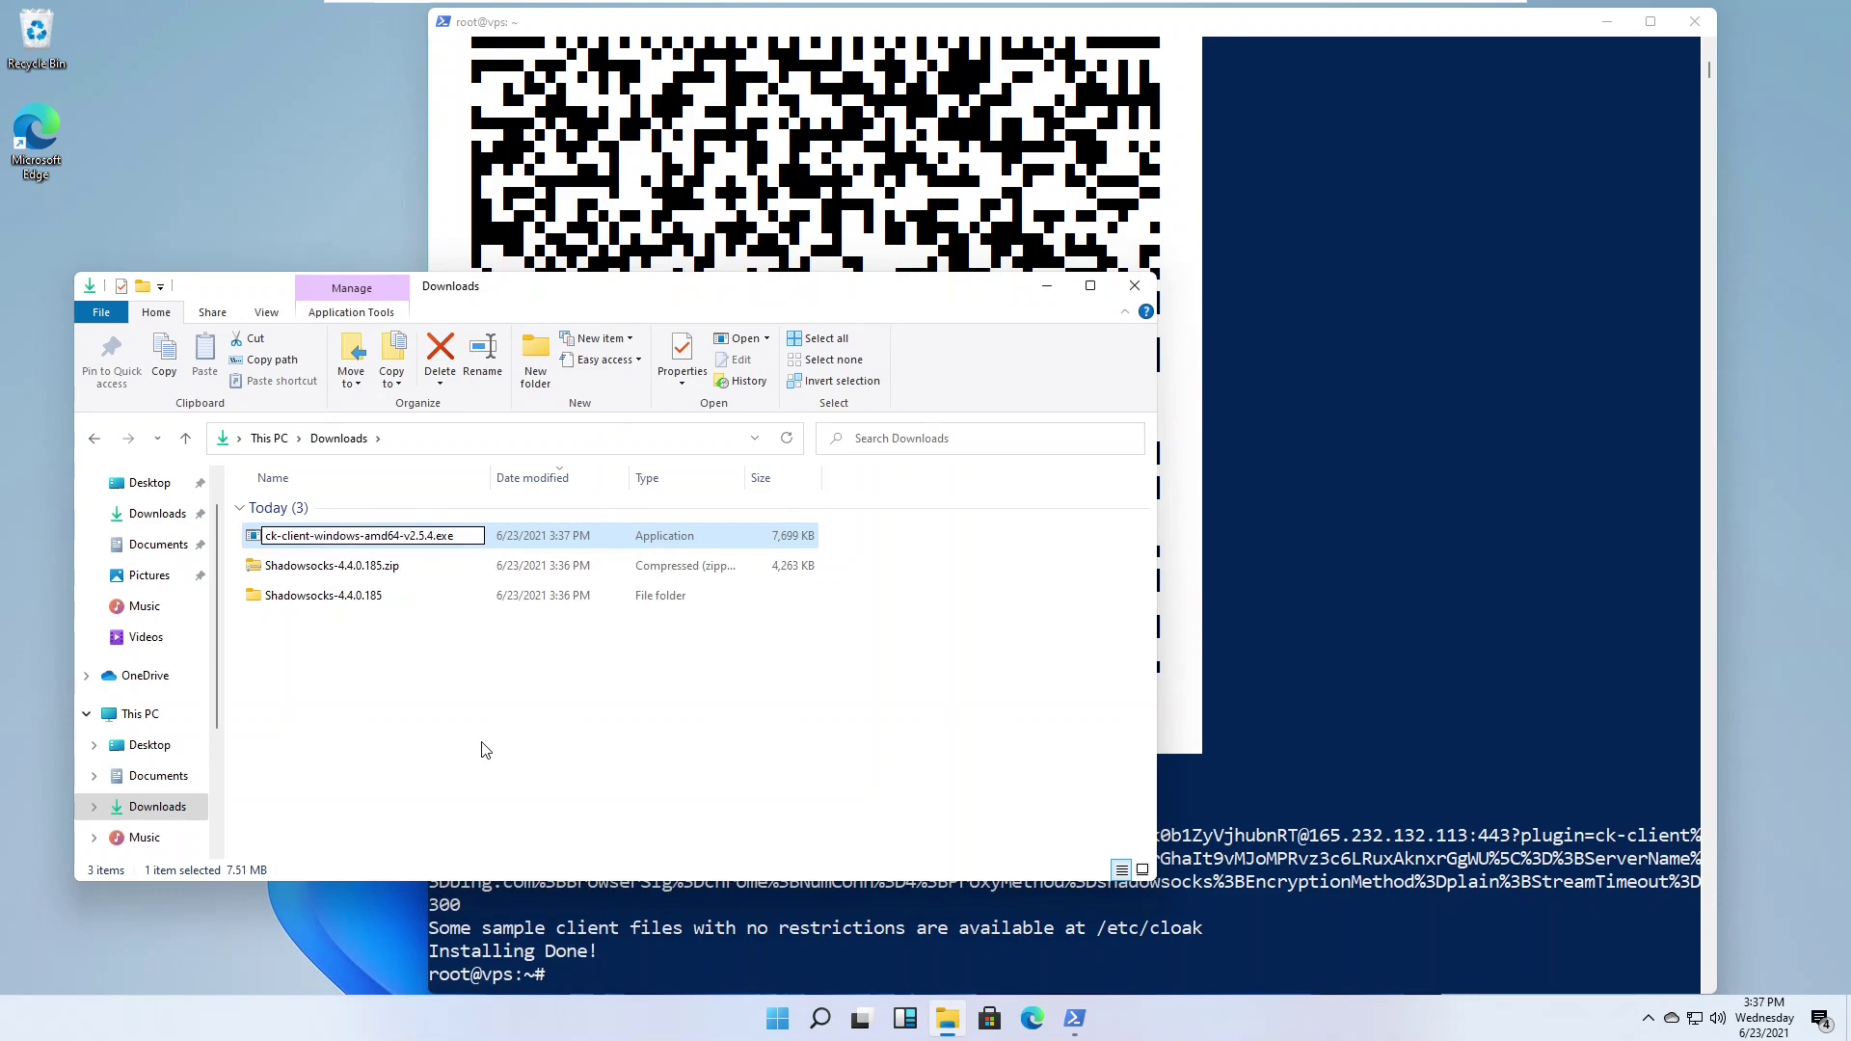
pyautogui.press('BackSpace')
pyautogui.press('BackSpace')
pyautogui.press('BackSpace')
pyautogui.press('BackSpace')
pyautogui.press('BackSpace')
pyautogui.press('BackSpace')
pyautogui.press('BackSpace')
pyautogui.press('BackSpace')
pyautogui.press('BackSpace')
pyautogui.press('BackSpace')
pyautogui.press('BackSpace')
pyautogui.press('BackSpace')
pyautogui.press('BackSpace')
pyautogui.press('BackSpace')
pyautogui.press('BackSpace')
pyautogui.press('BackSpace')
pyautogui.press('BackSpace')
pyautogui.press('BackSpace')
pyautogui.press('BackSpace')
pyautogui.press('BackSpace')
pyautogui.press('BackSpace')
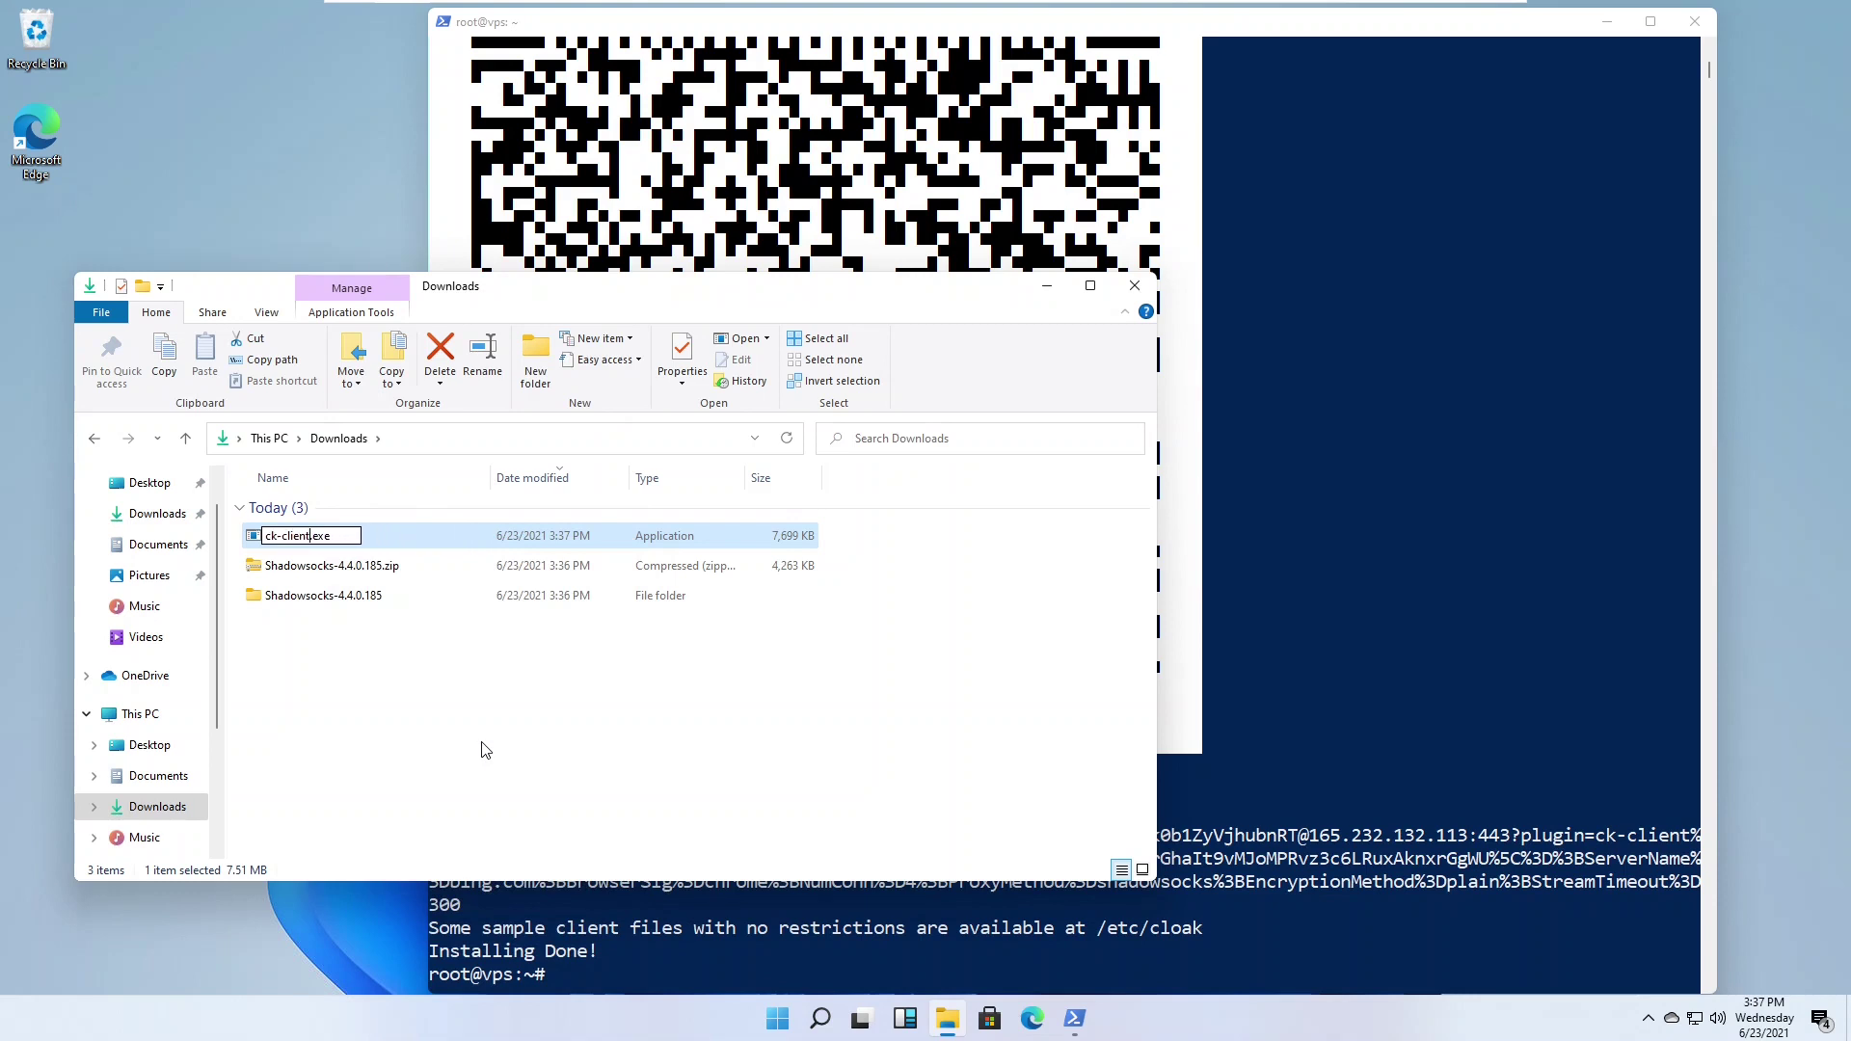
pyautogui.press('Return')
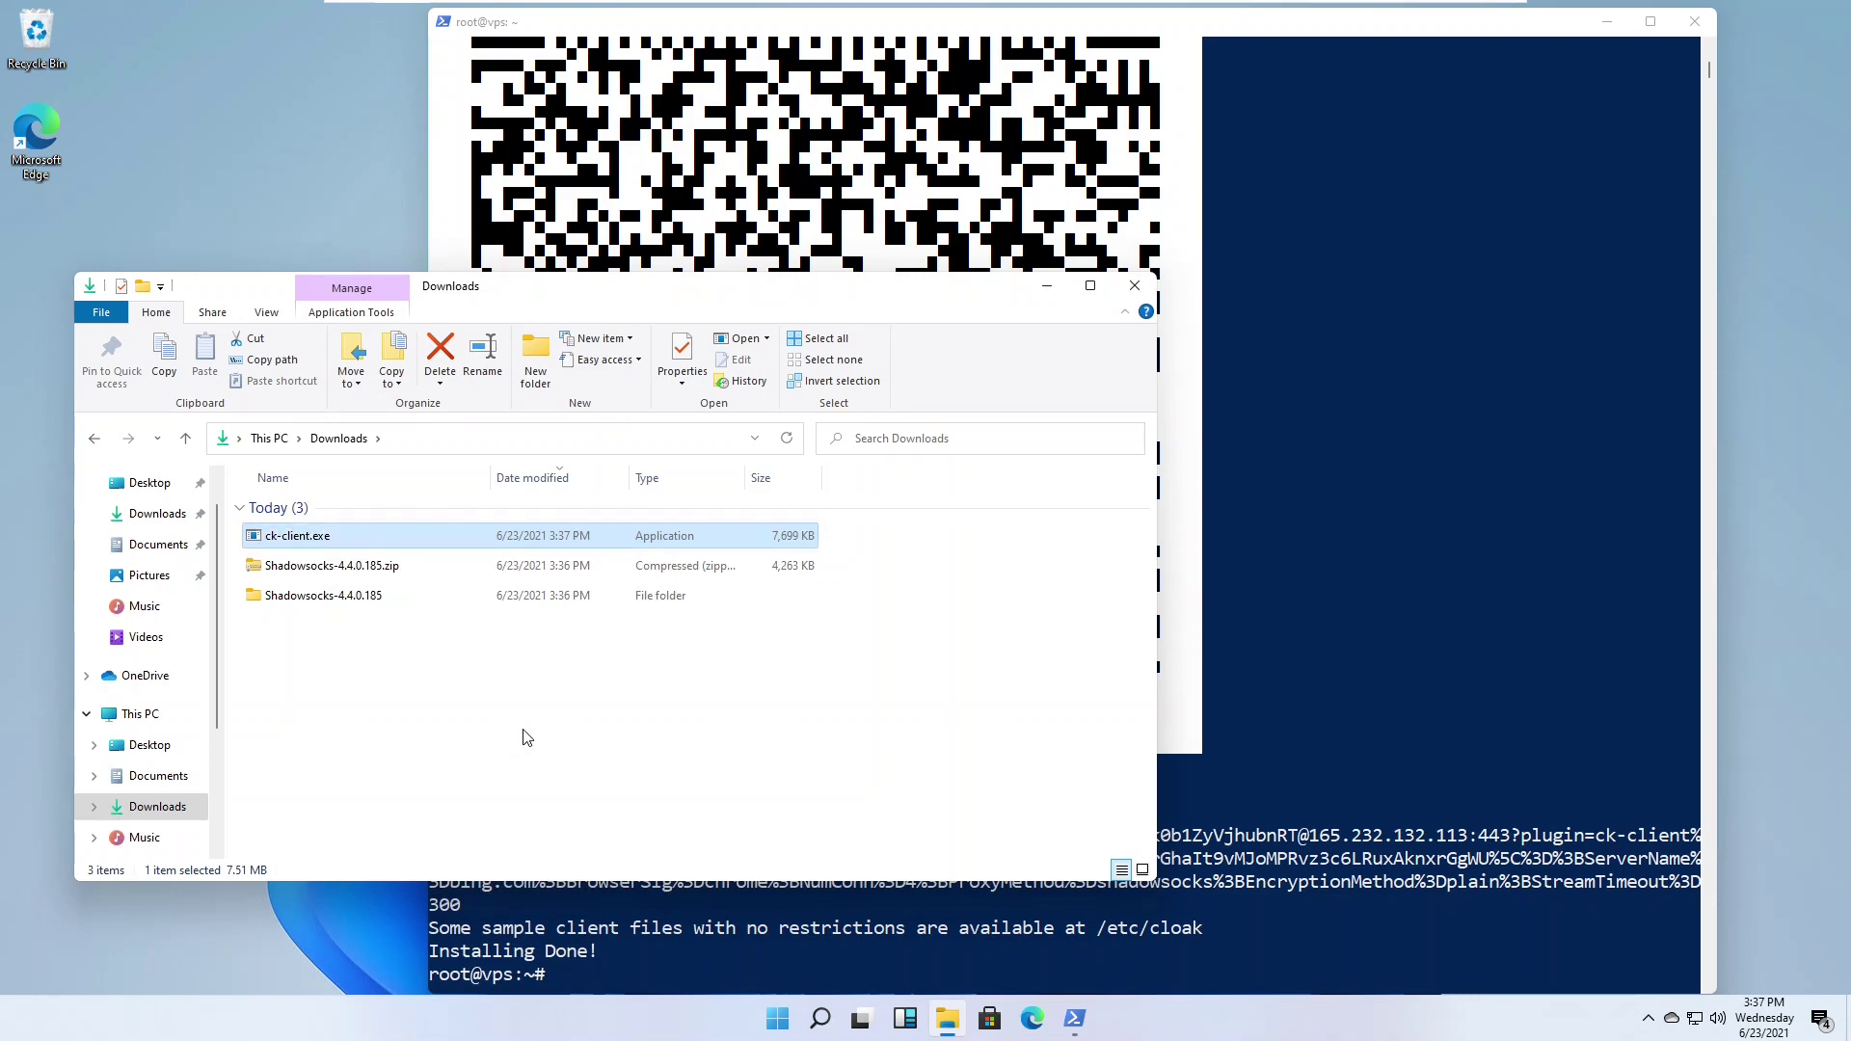
# Step: Move ck-client.exe into the Shadowsocks-4.4.0.185 folder
pyautogui.rightClick(318, 542)
pyautogui.click(349, 806)
pyautogui.doubleClick(258, 602)
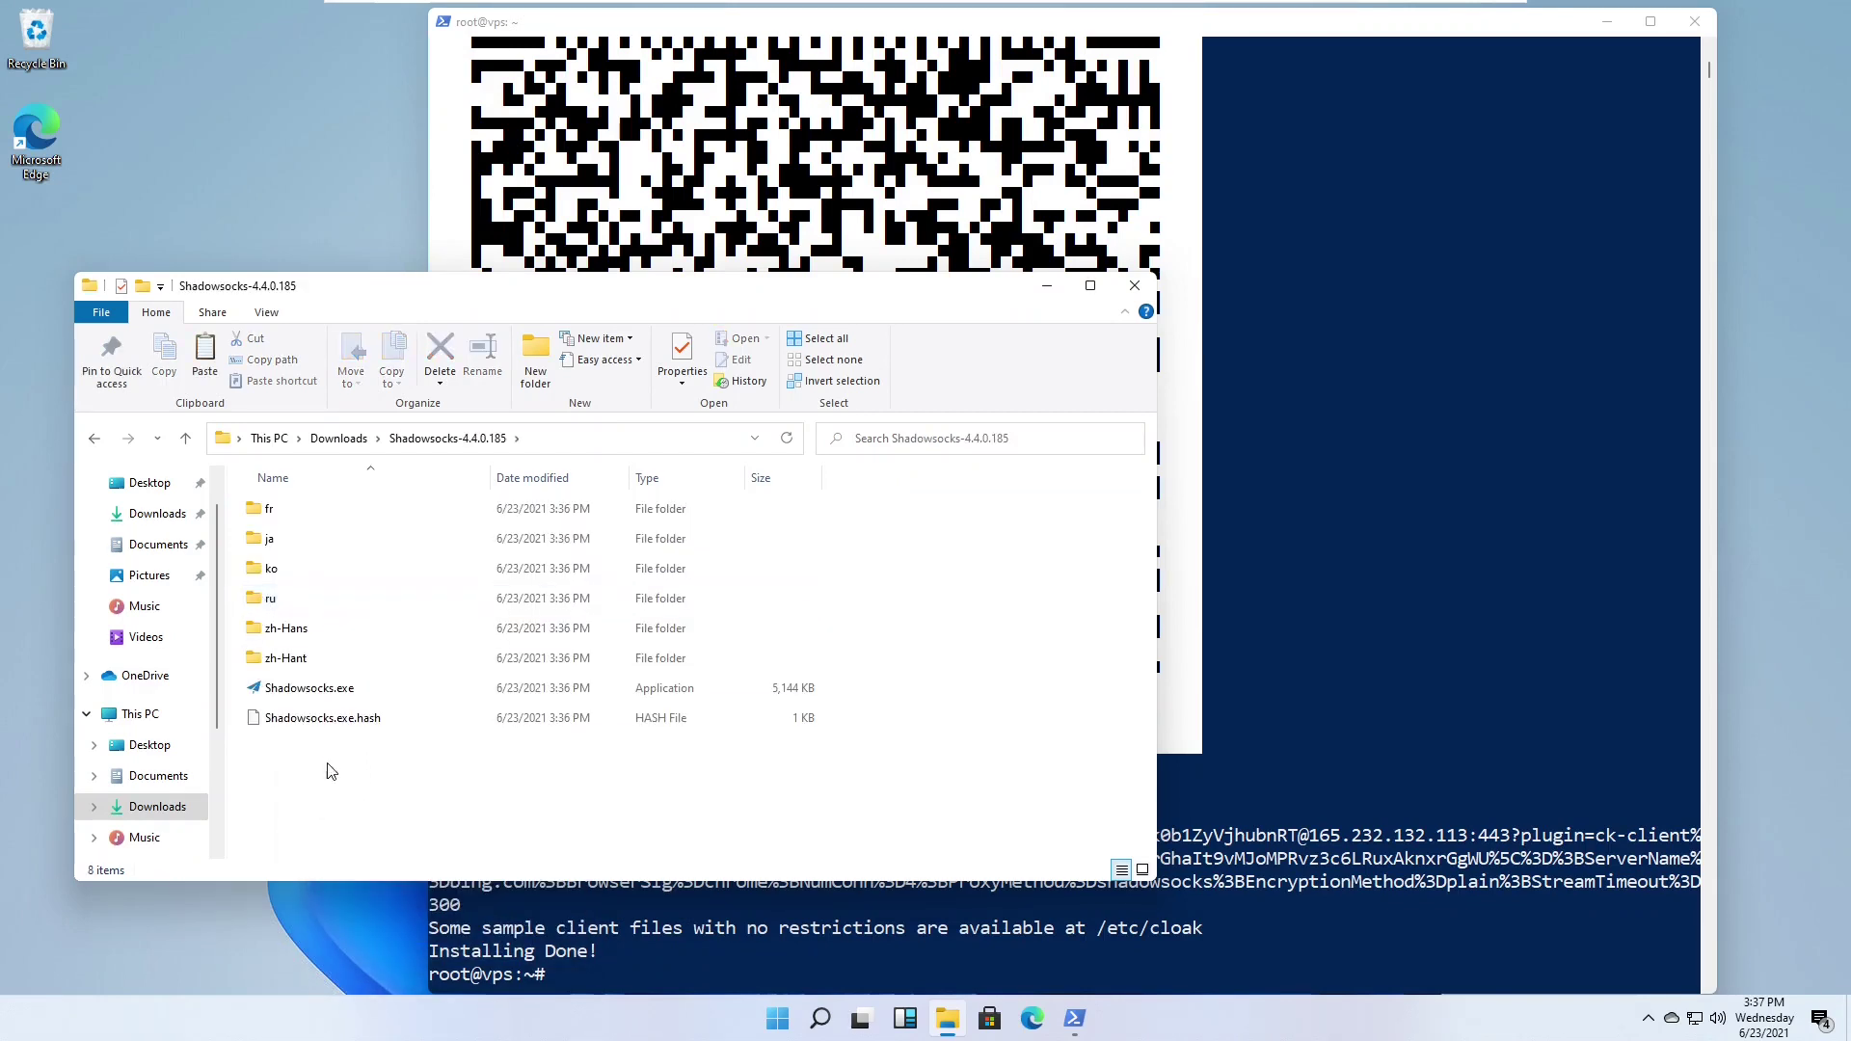
pyautogui.rightClick(333, 800)
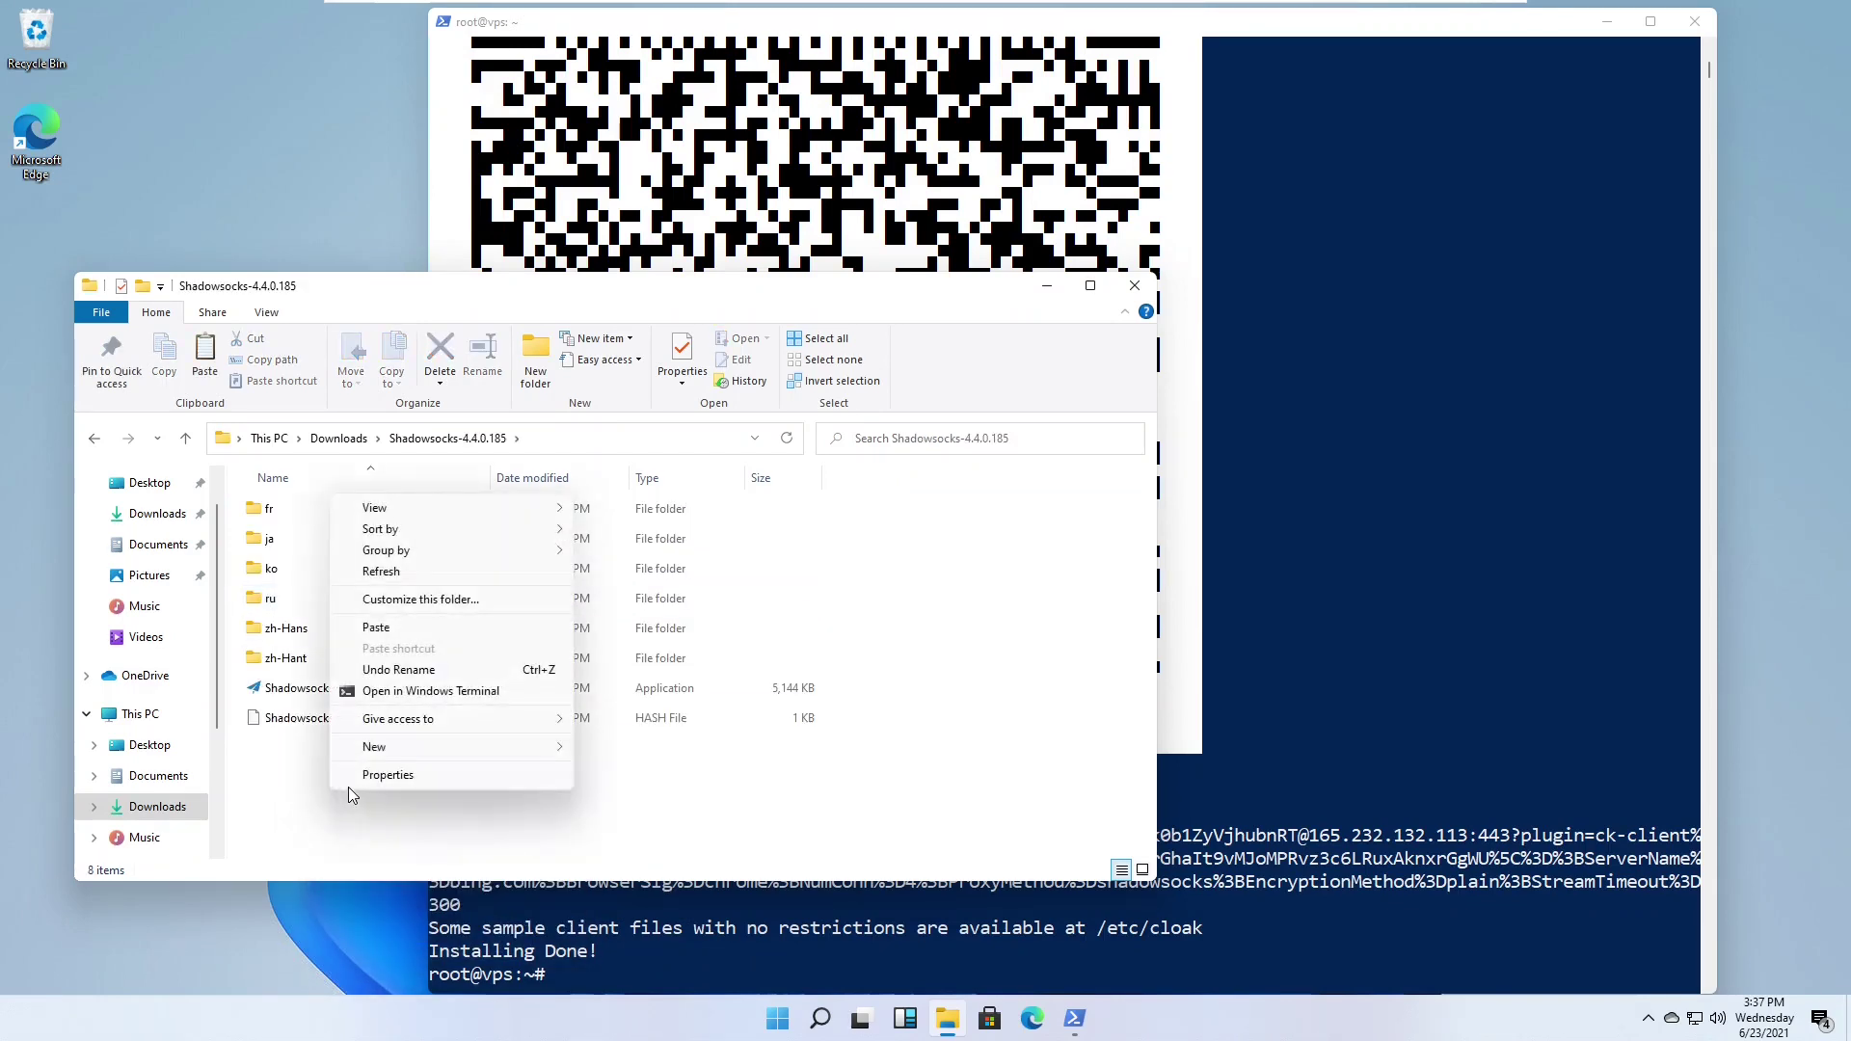
pyautogui.click(376, 629)
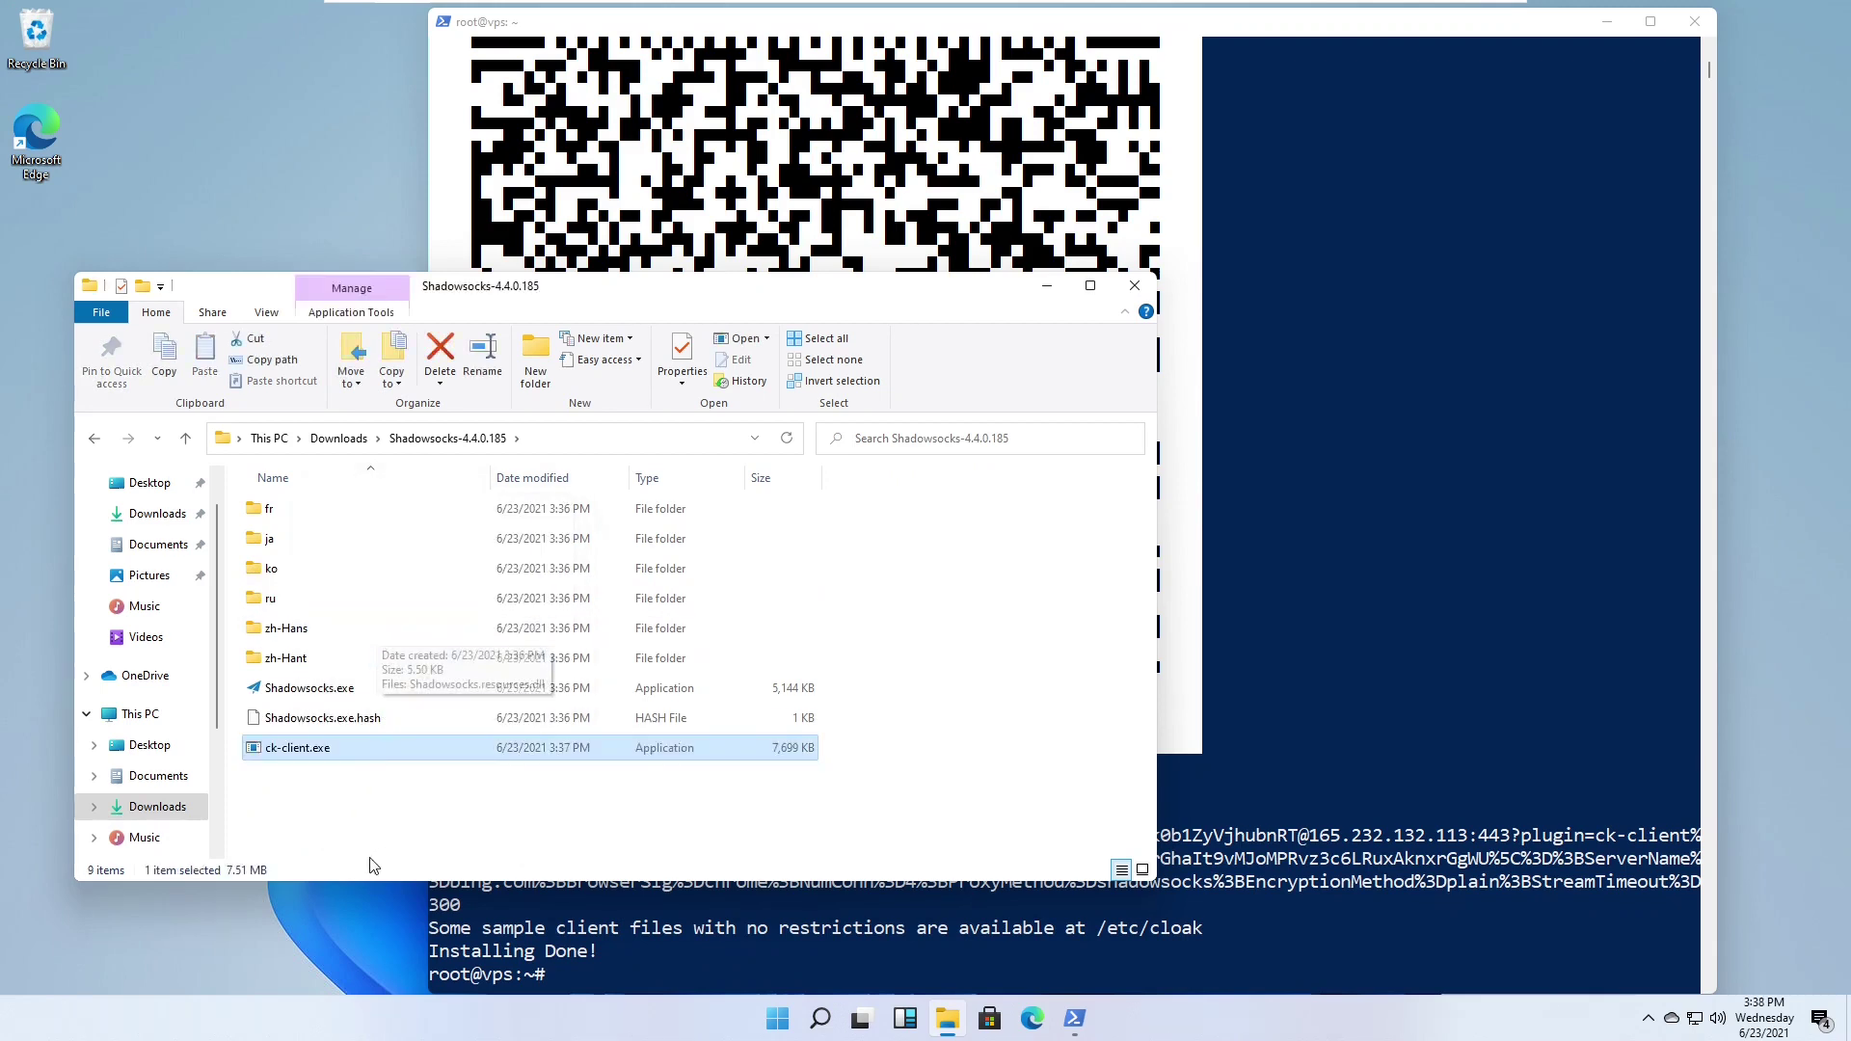
# Step: Launch Shadowsocks.exe and close its empty server setup without adding a server
pyautogui.doubleClick(318, 689)
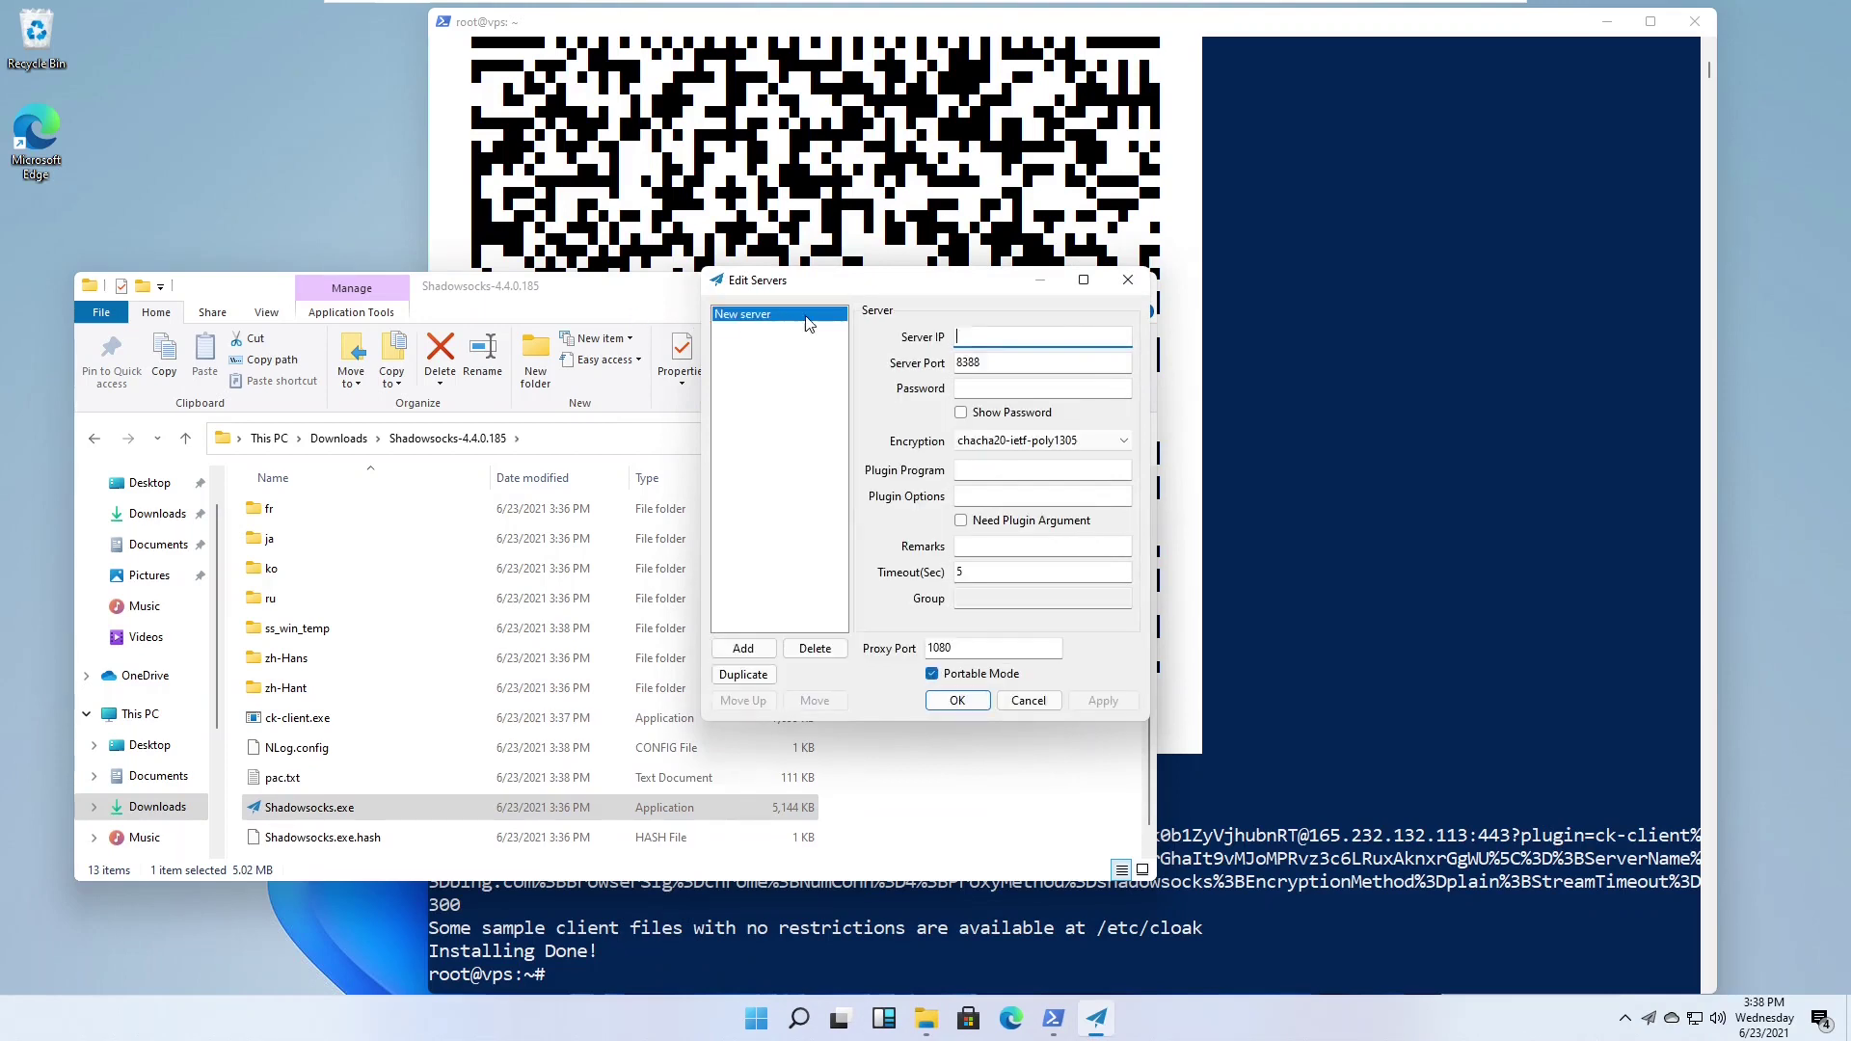
pyautogui.click(1128, 279)
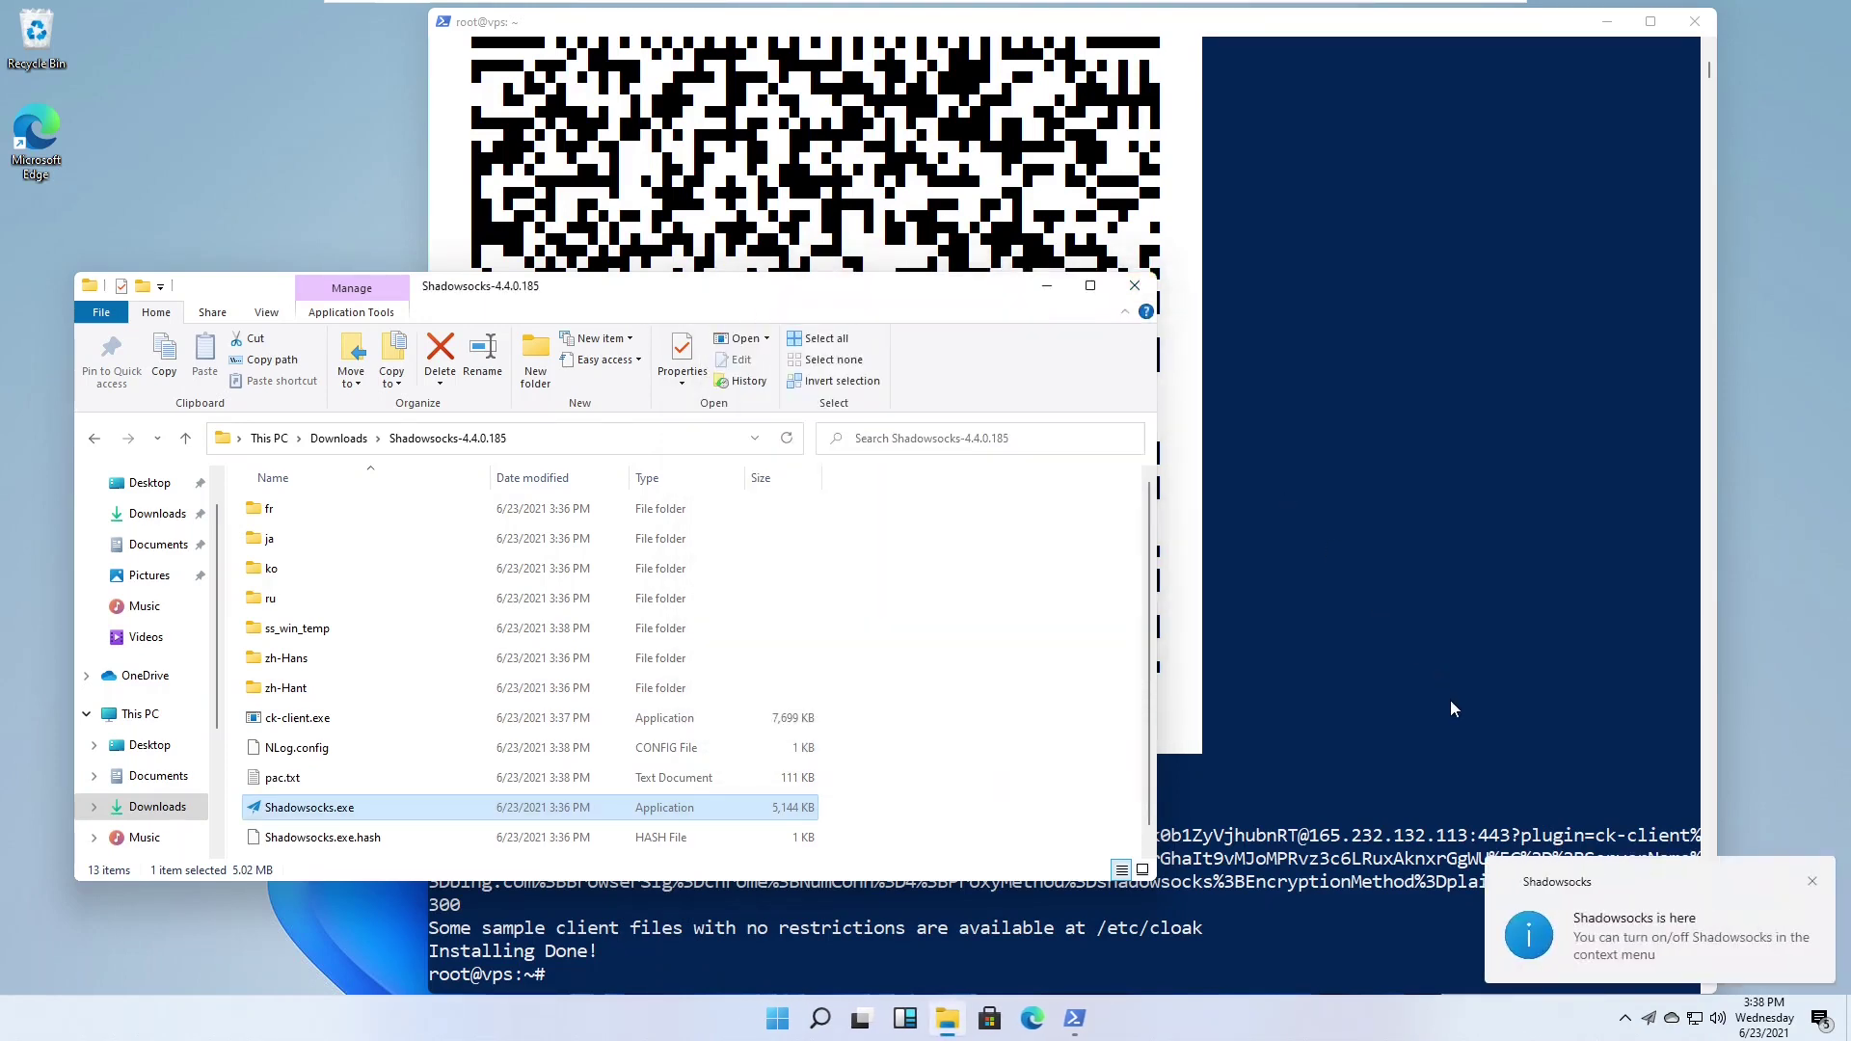
# Step: Copy the complete ss:// connection link from the server terminal
pyautogui.click(1651, 1018)
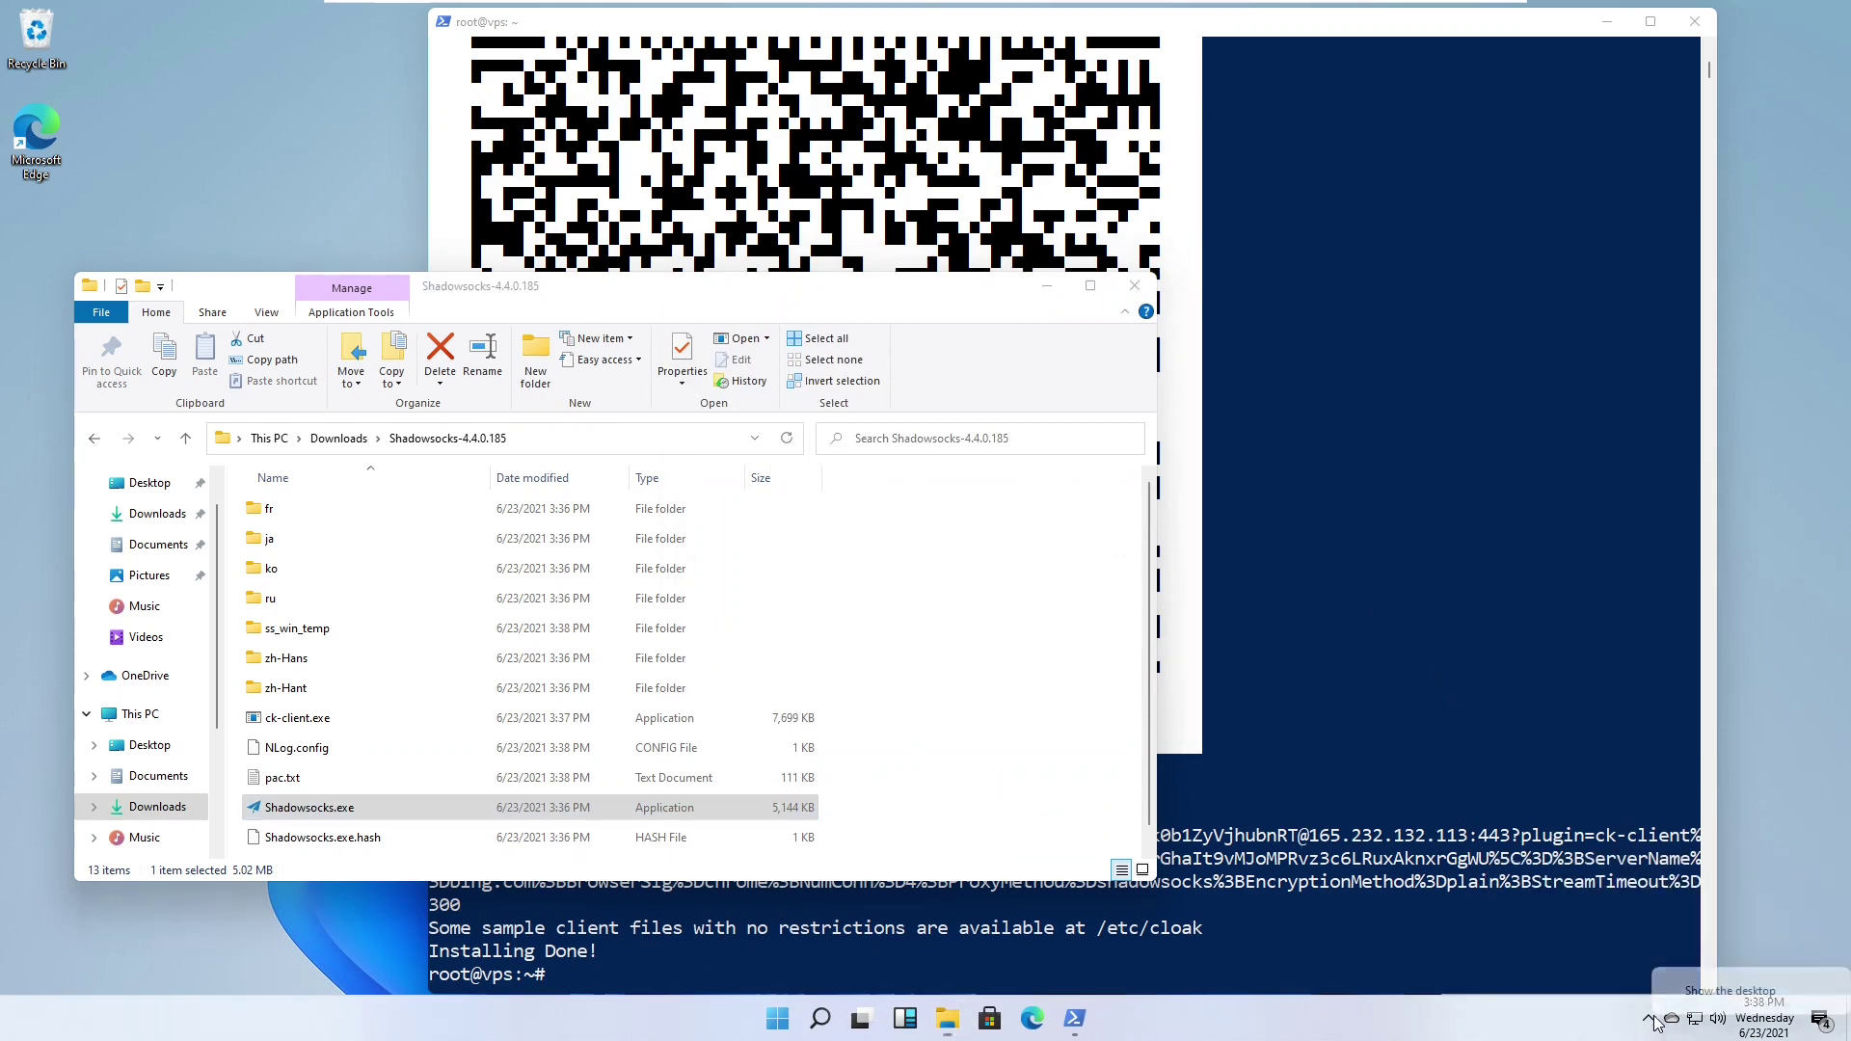
pyautogui.click(1504, 950)
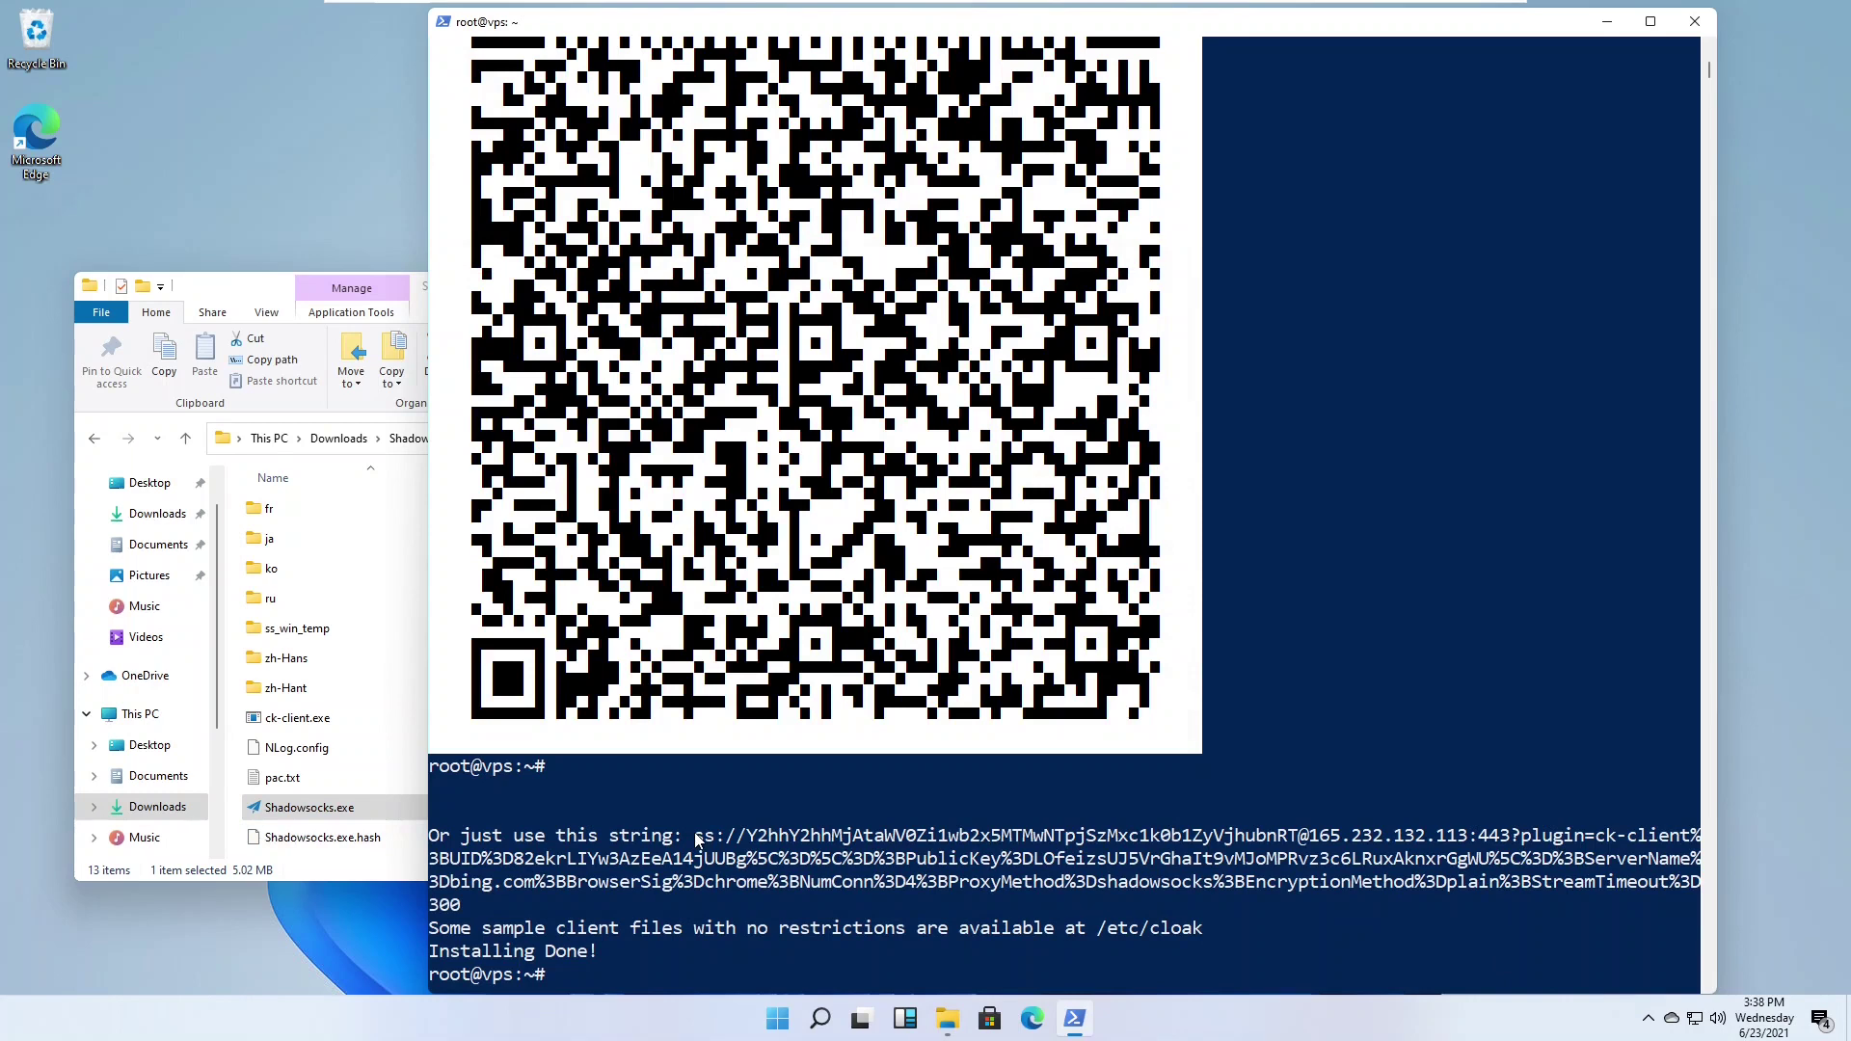
pyautogui.moveTo(695, 837); pyautogui.dragTo(461, 906)
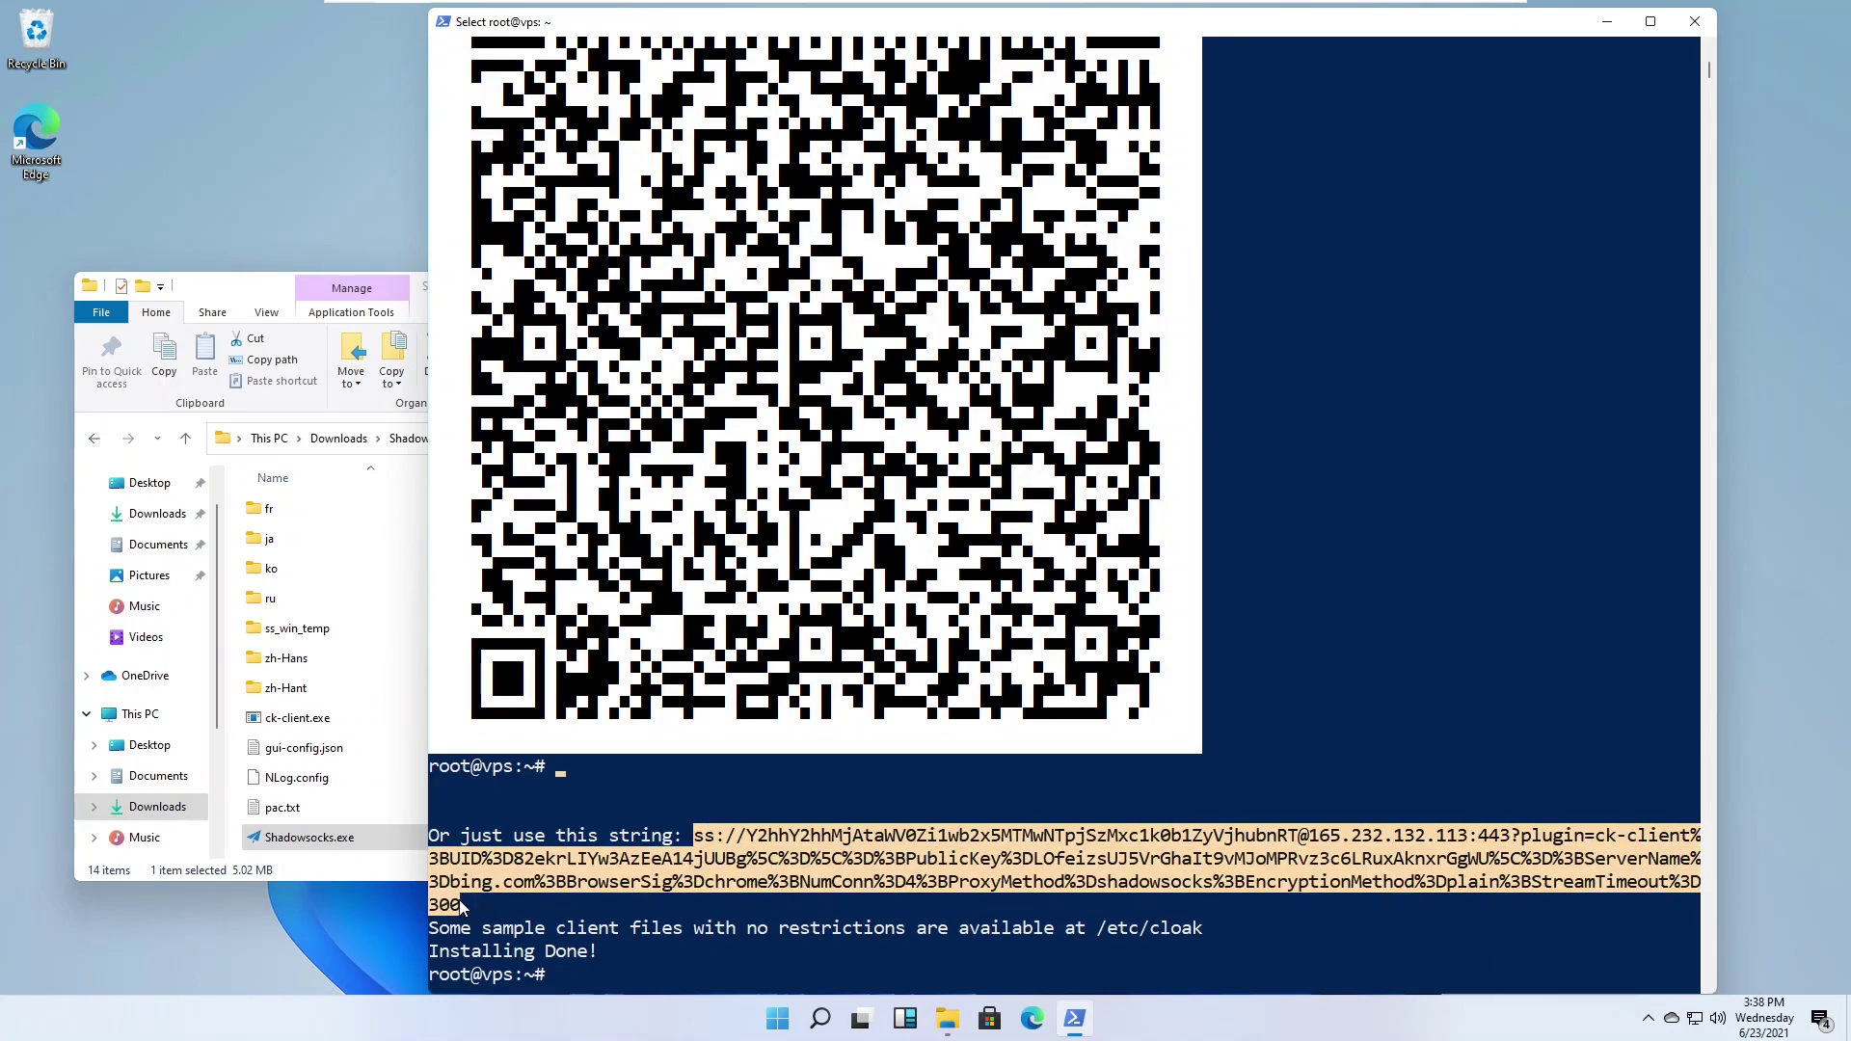
pyautogui.rightClick(546, 900)
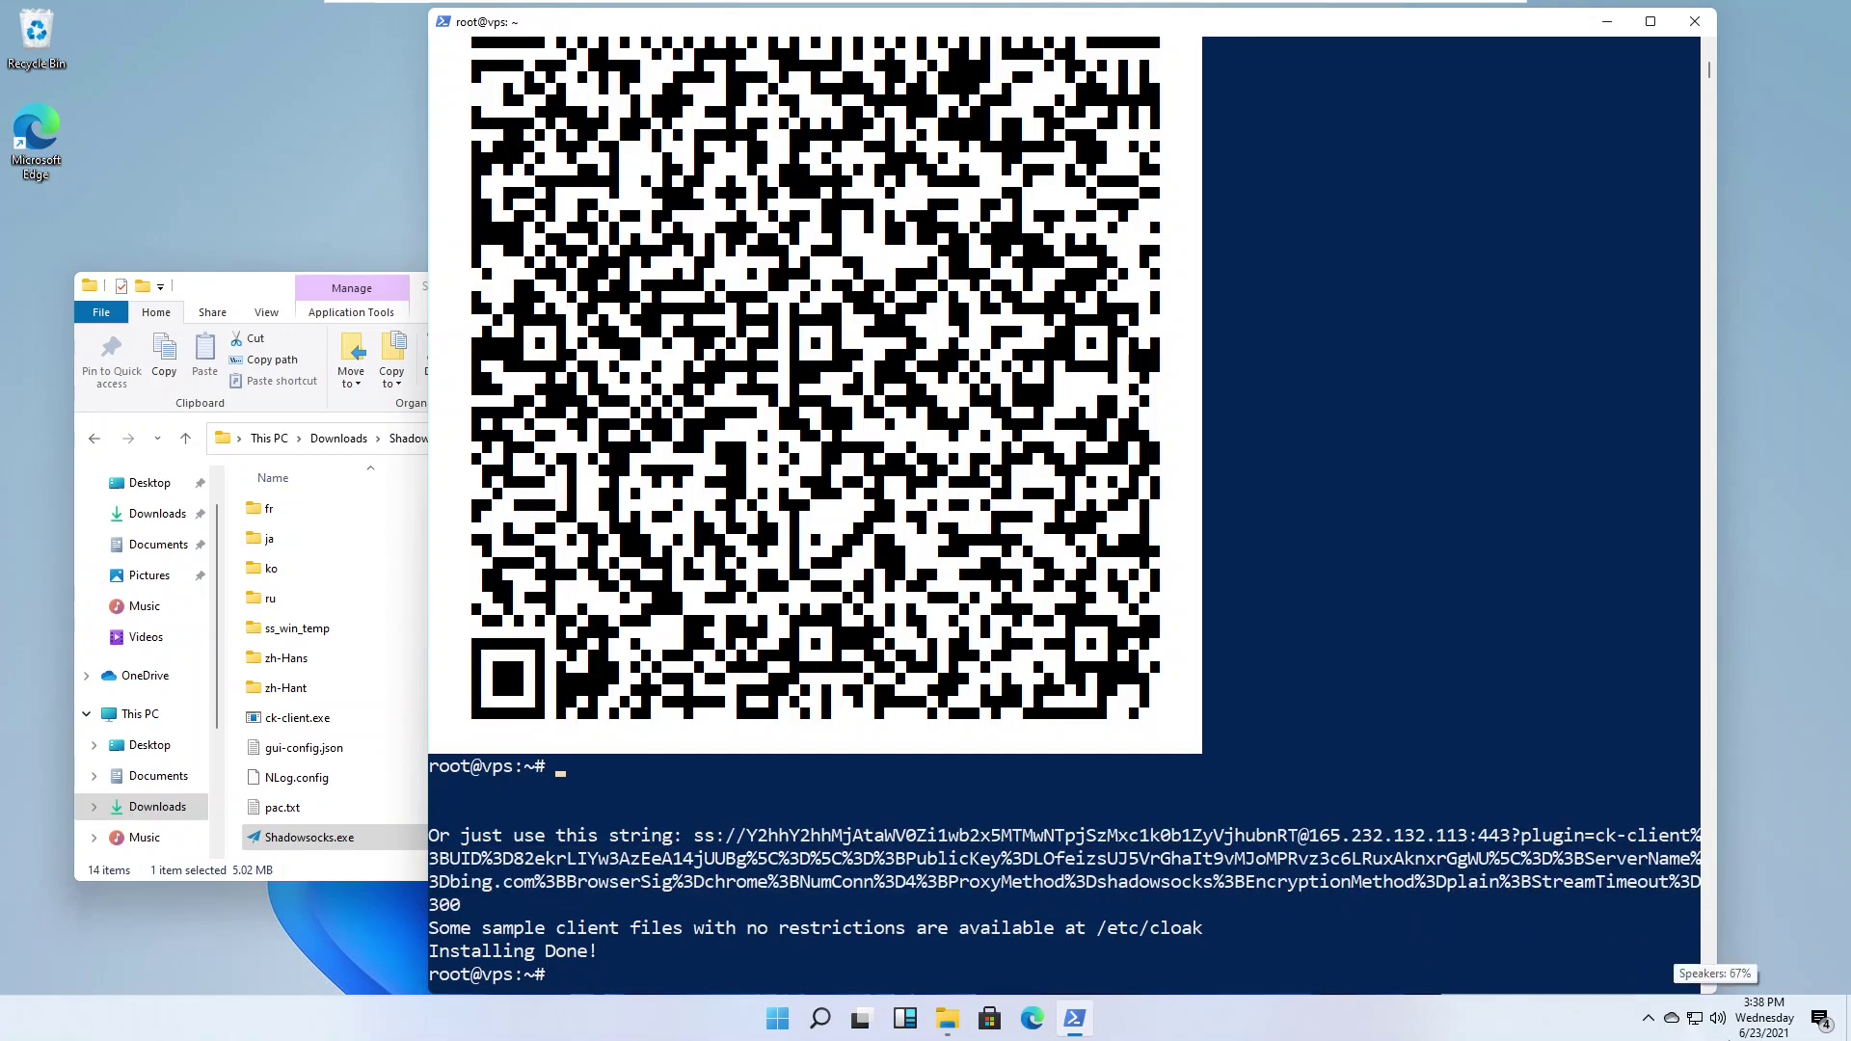
pyautogui.click(1648, 1019)
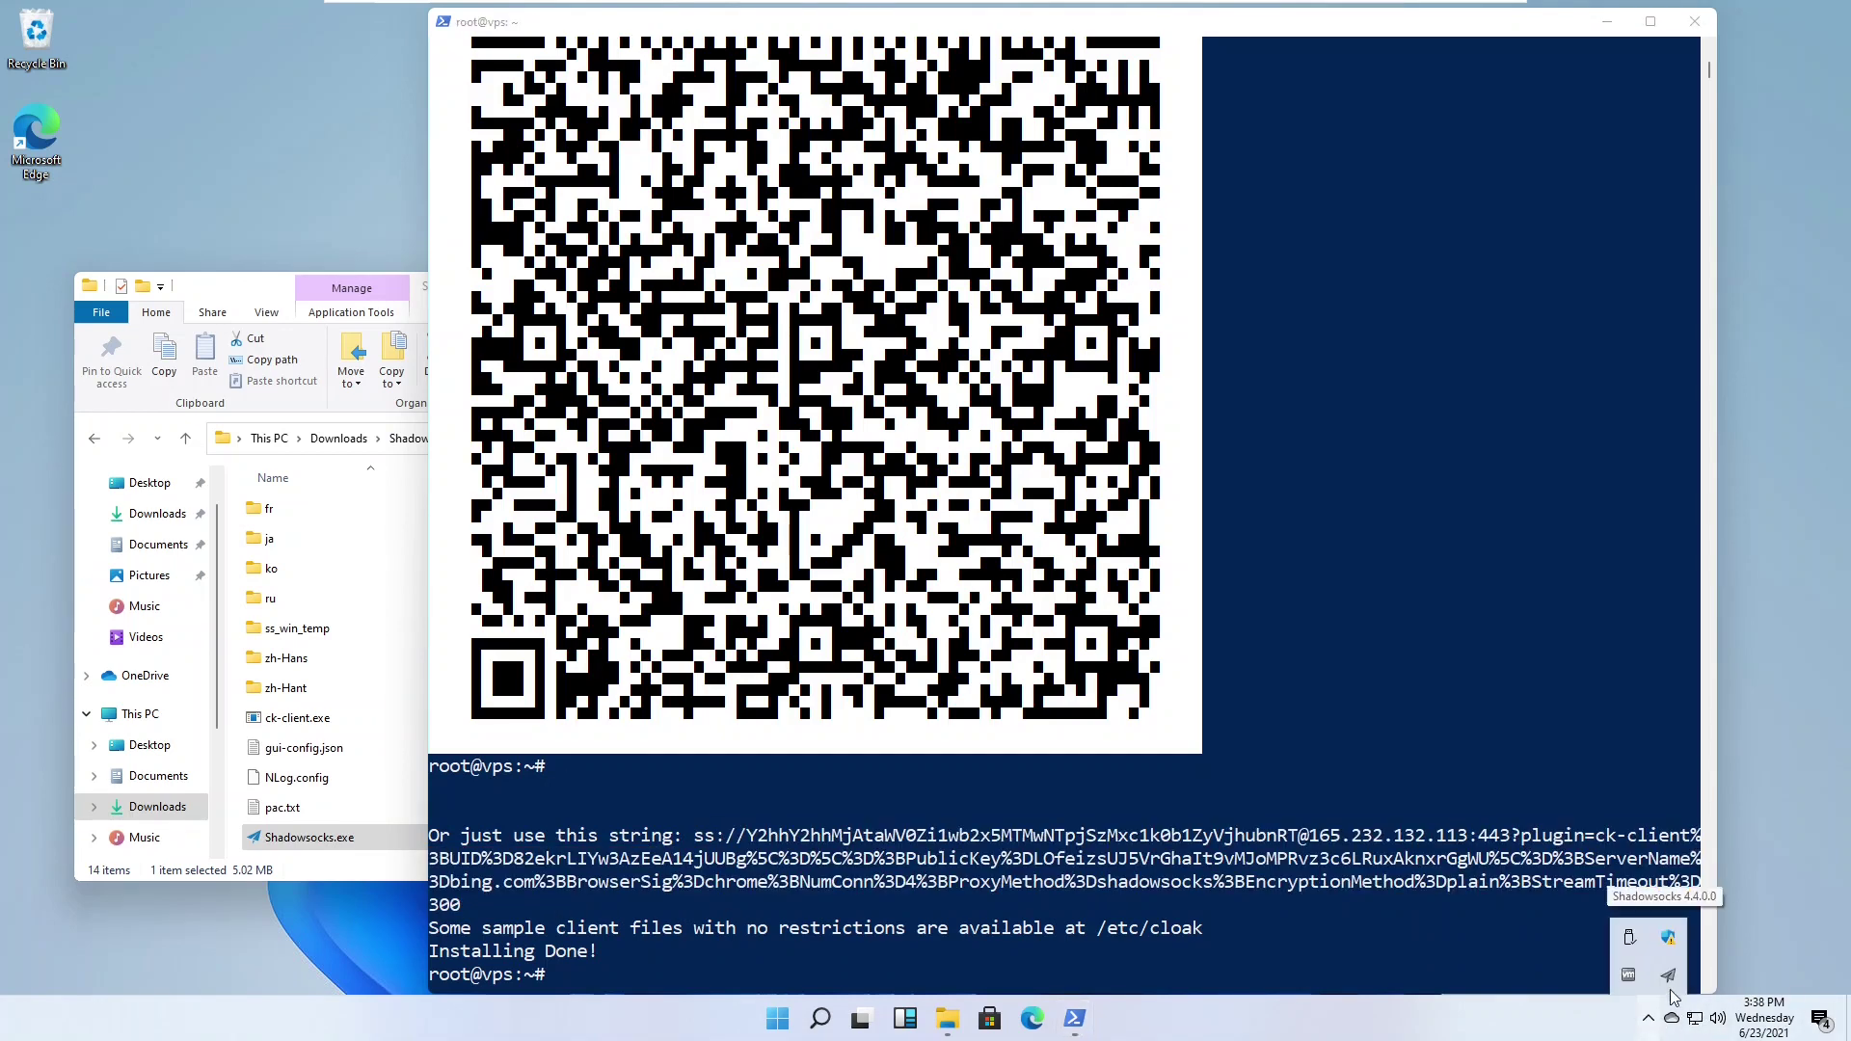
# Step: Import the copied ss:// link into Shadowsocks as server 165.232.132.113:443 with ck-client, and save
pyautogui.rightClick(1672, 978)
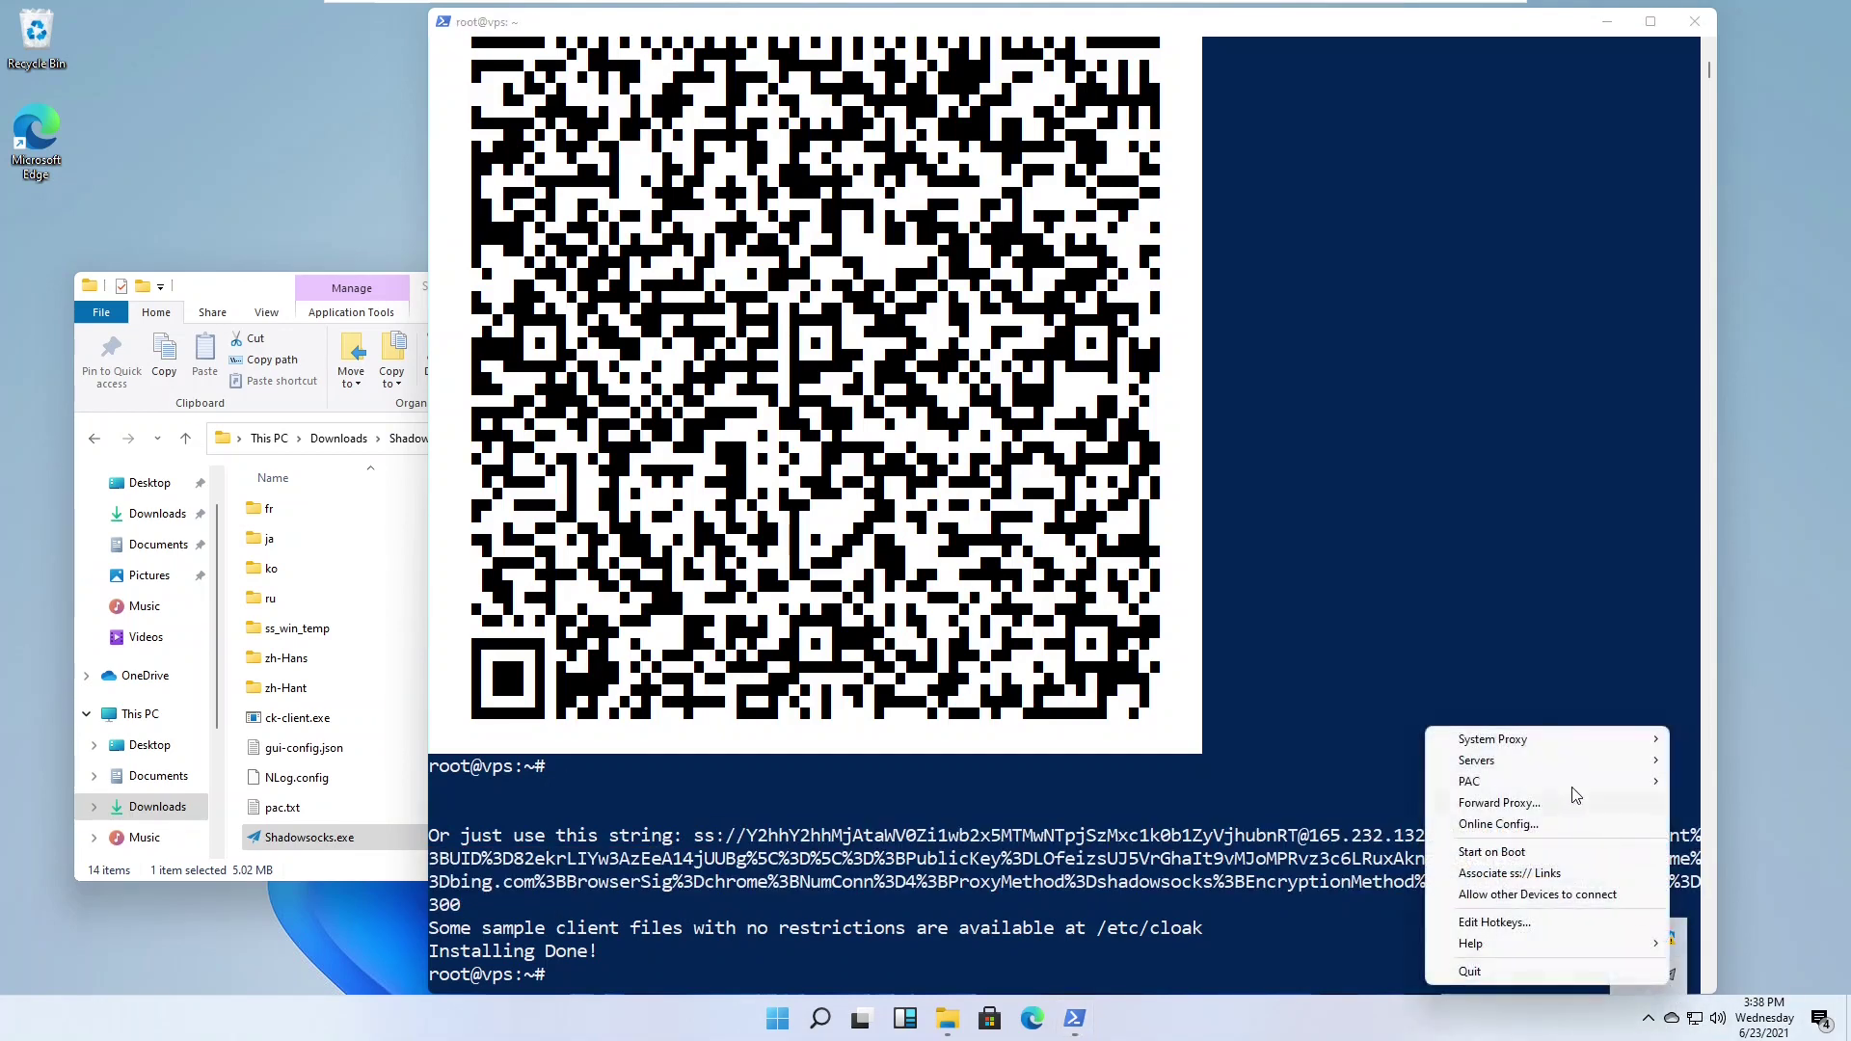
pyautogui.moveTo(1509, 768)
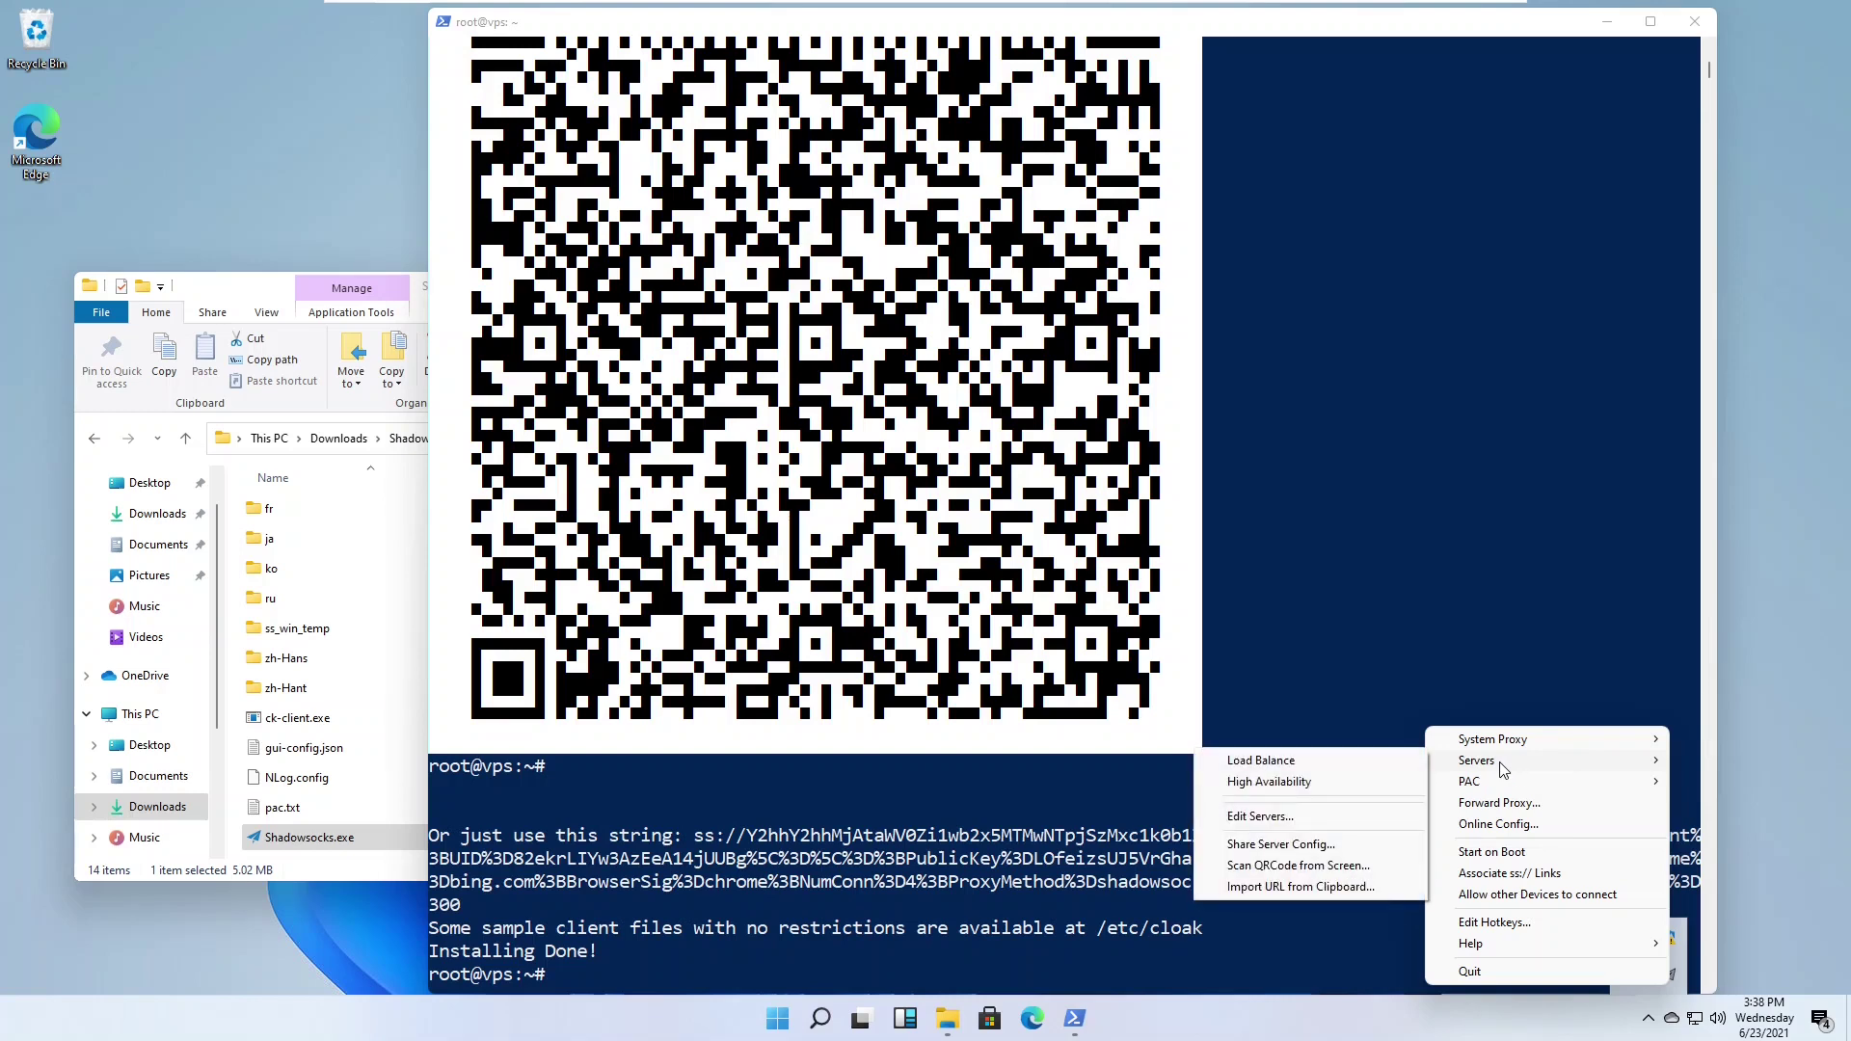
pyautogui.click(1295, 888)
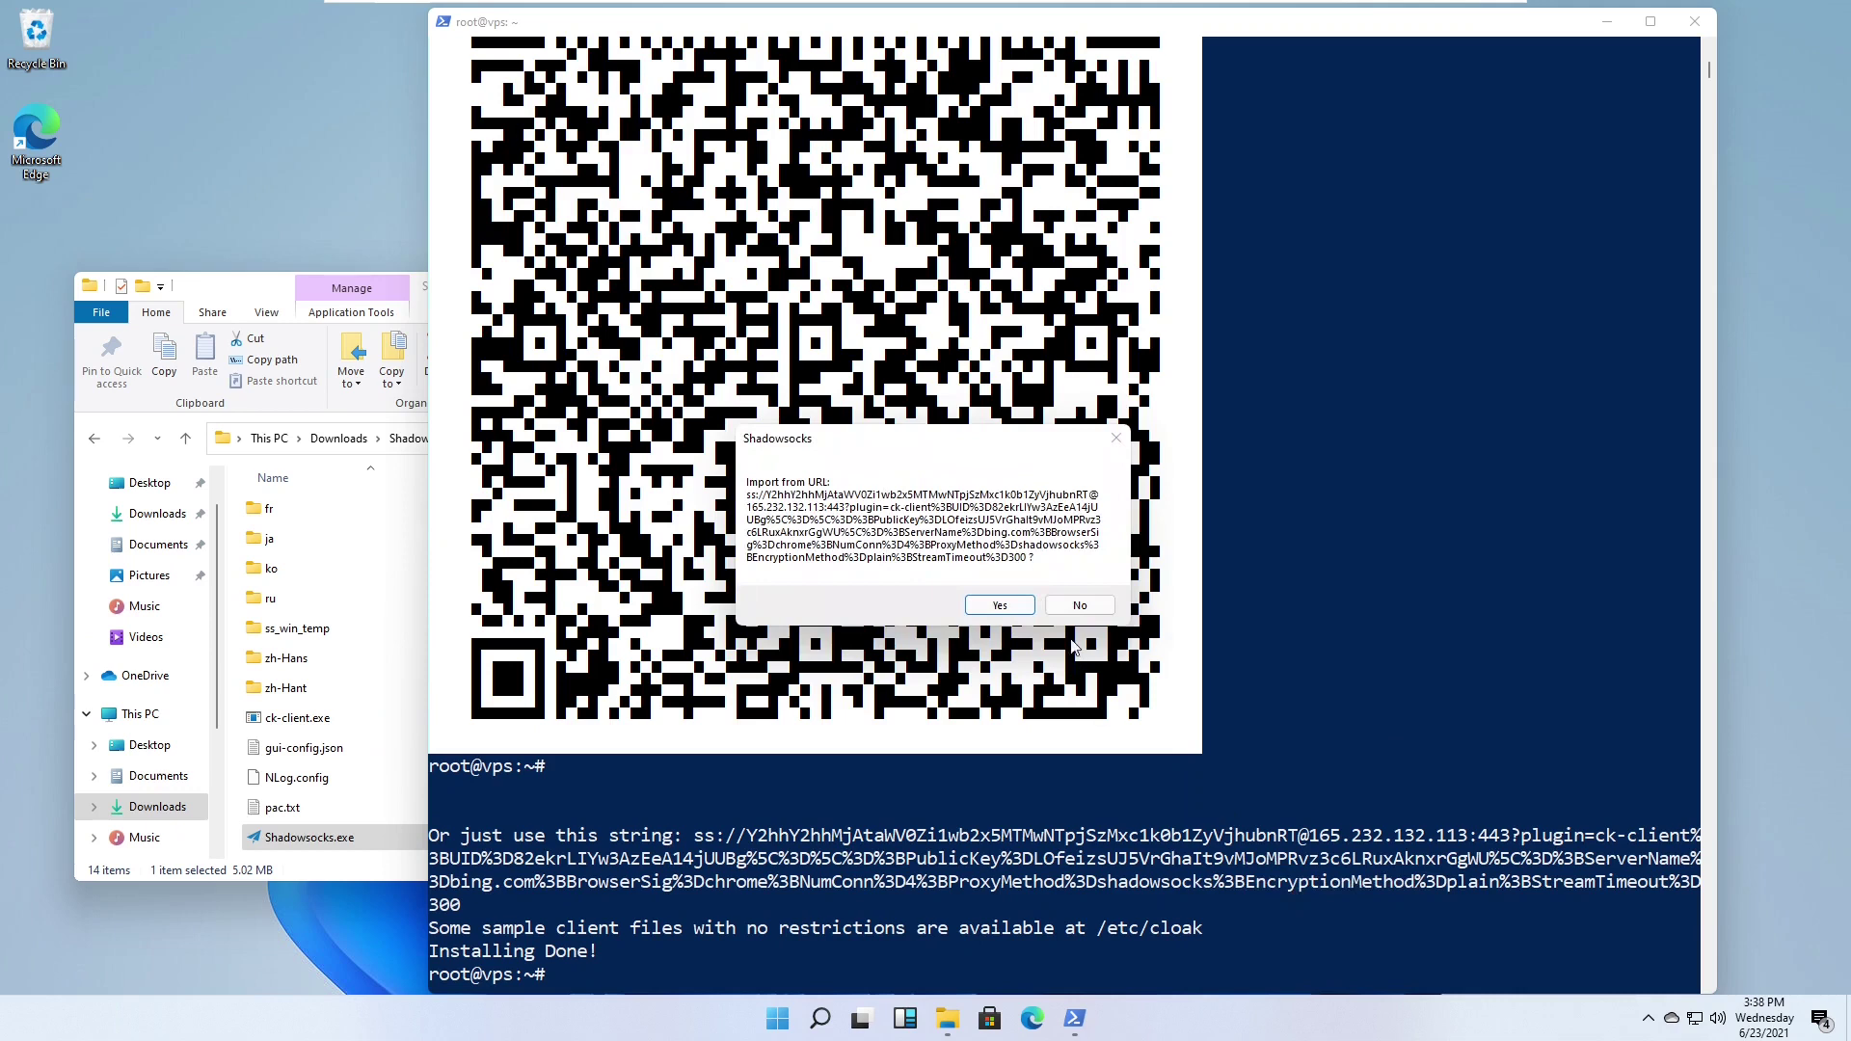
pyautogui.click(1000, 604)
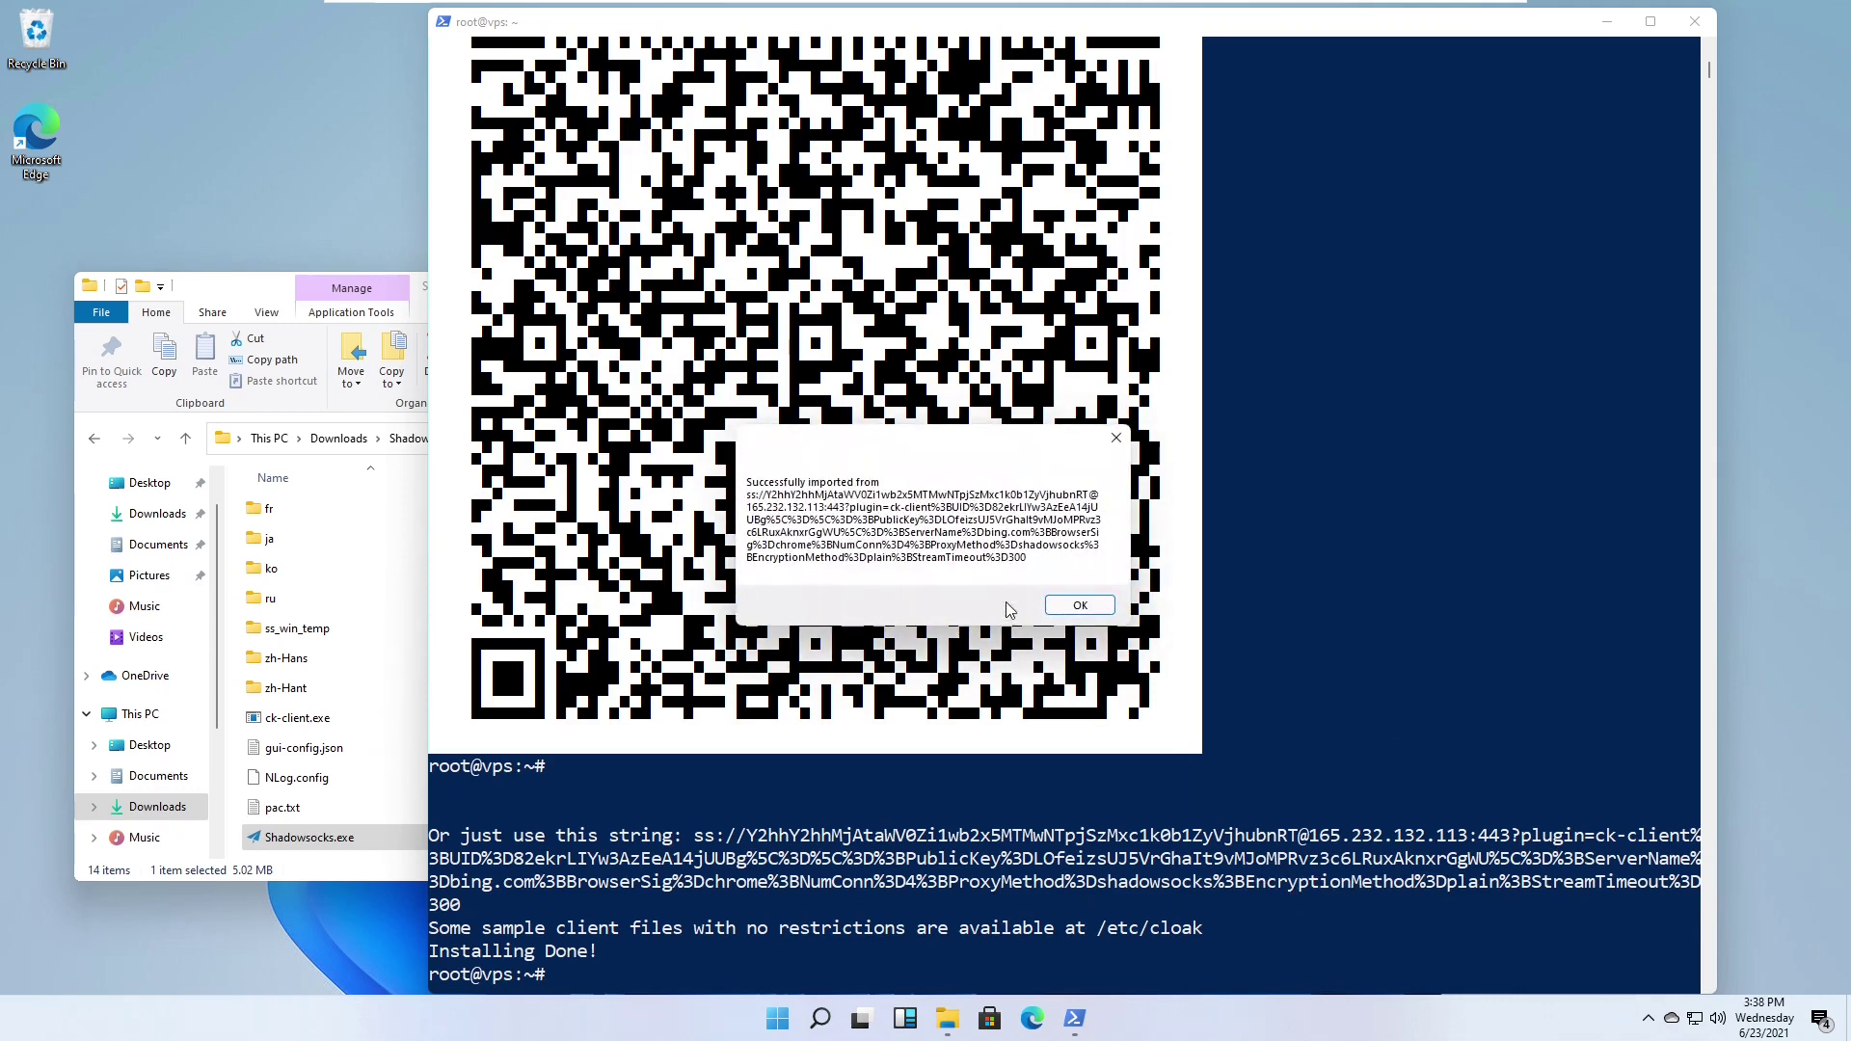
pyautogui.click(1080, 605)
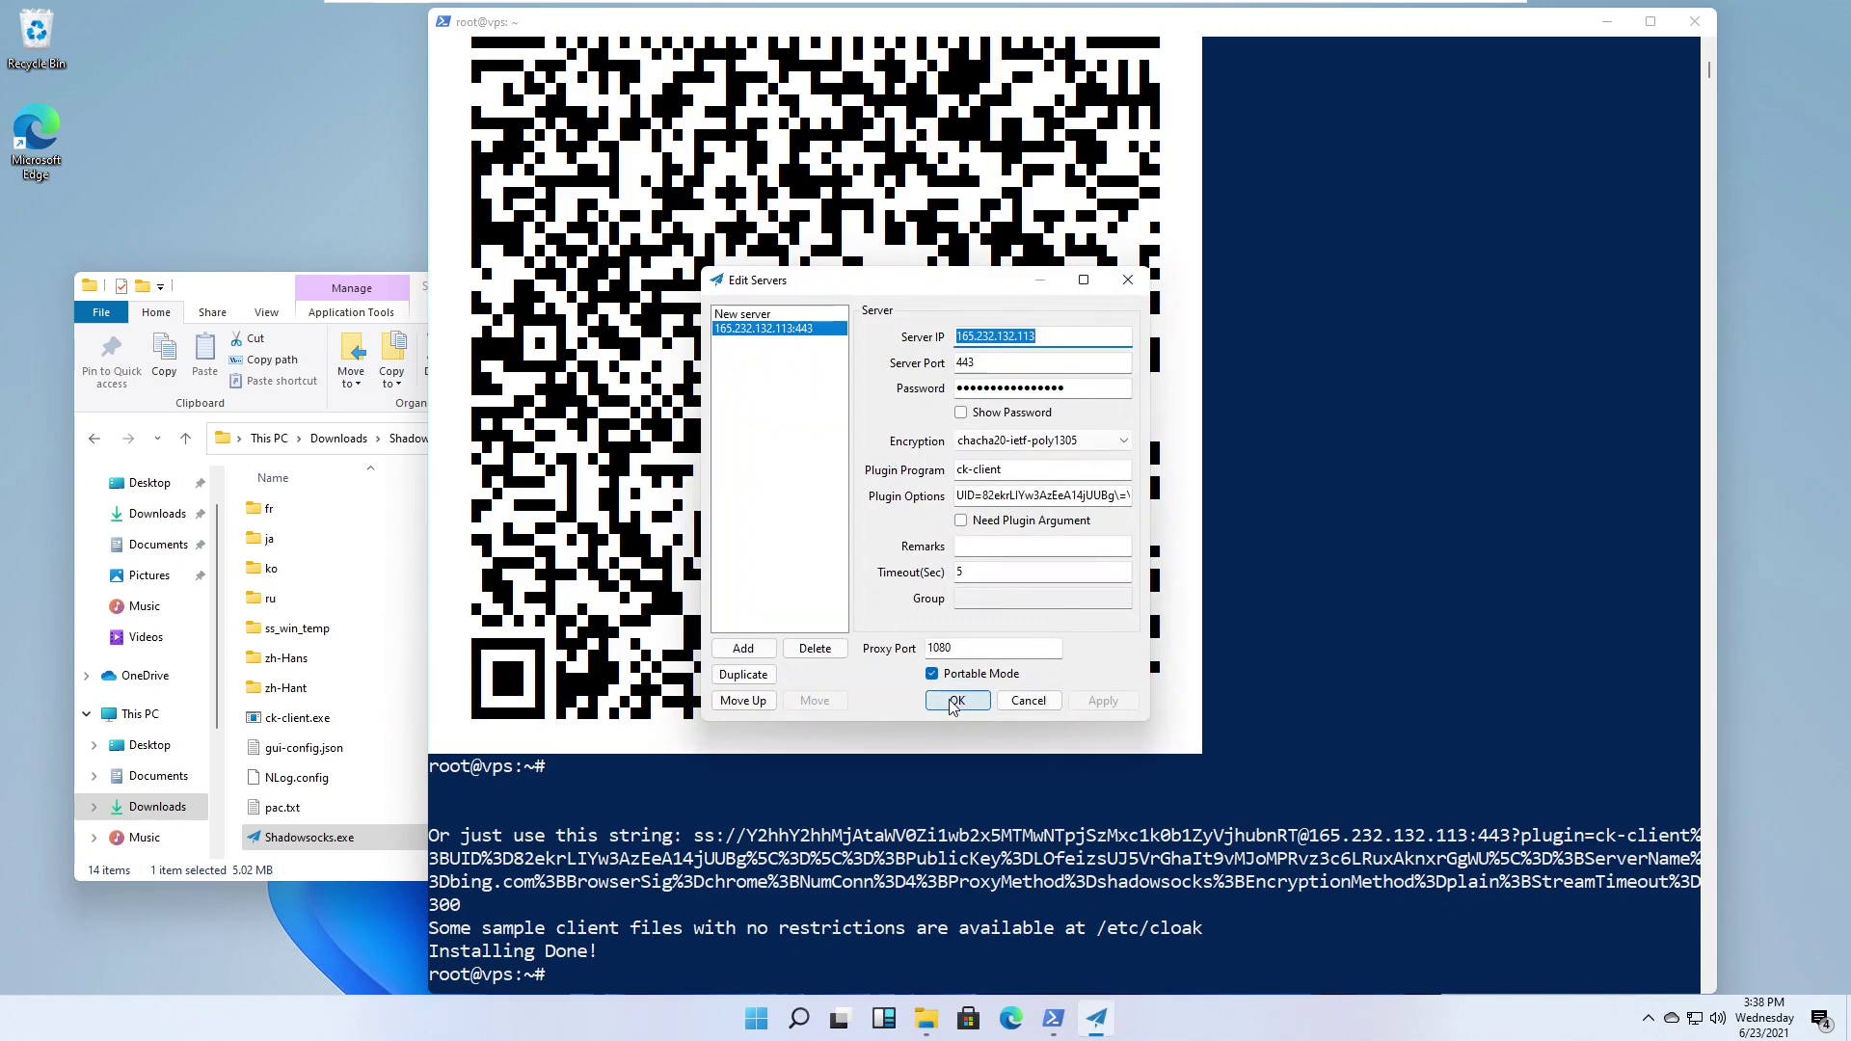
pyautogui.click(954, 702)
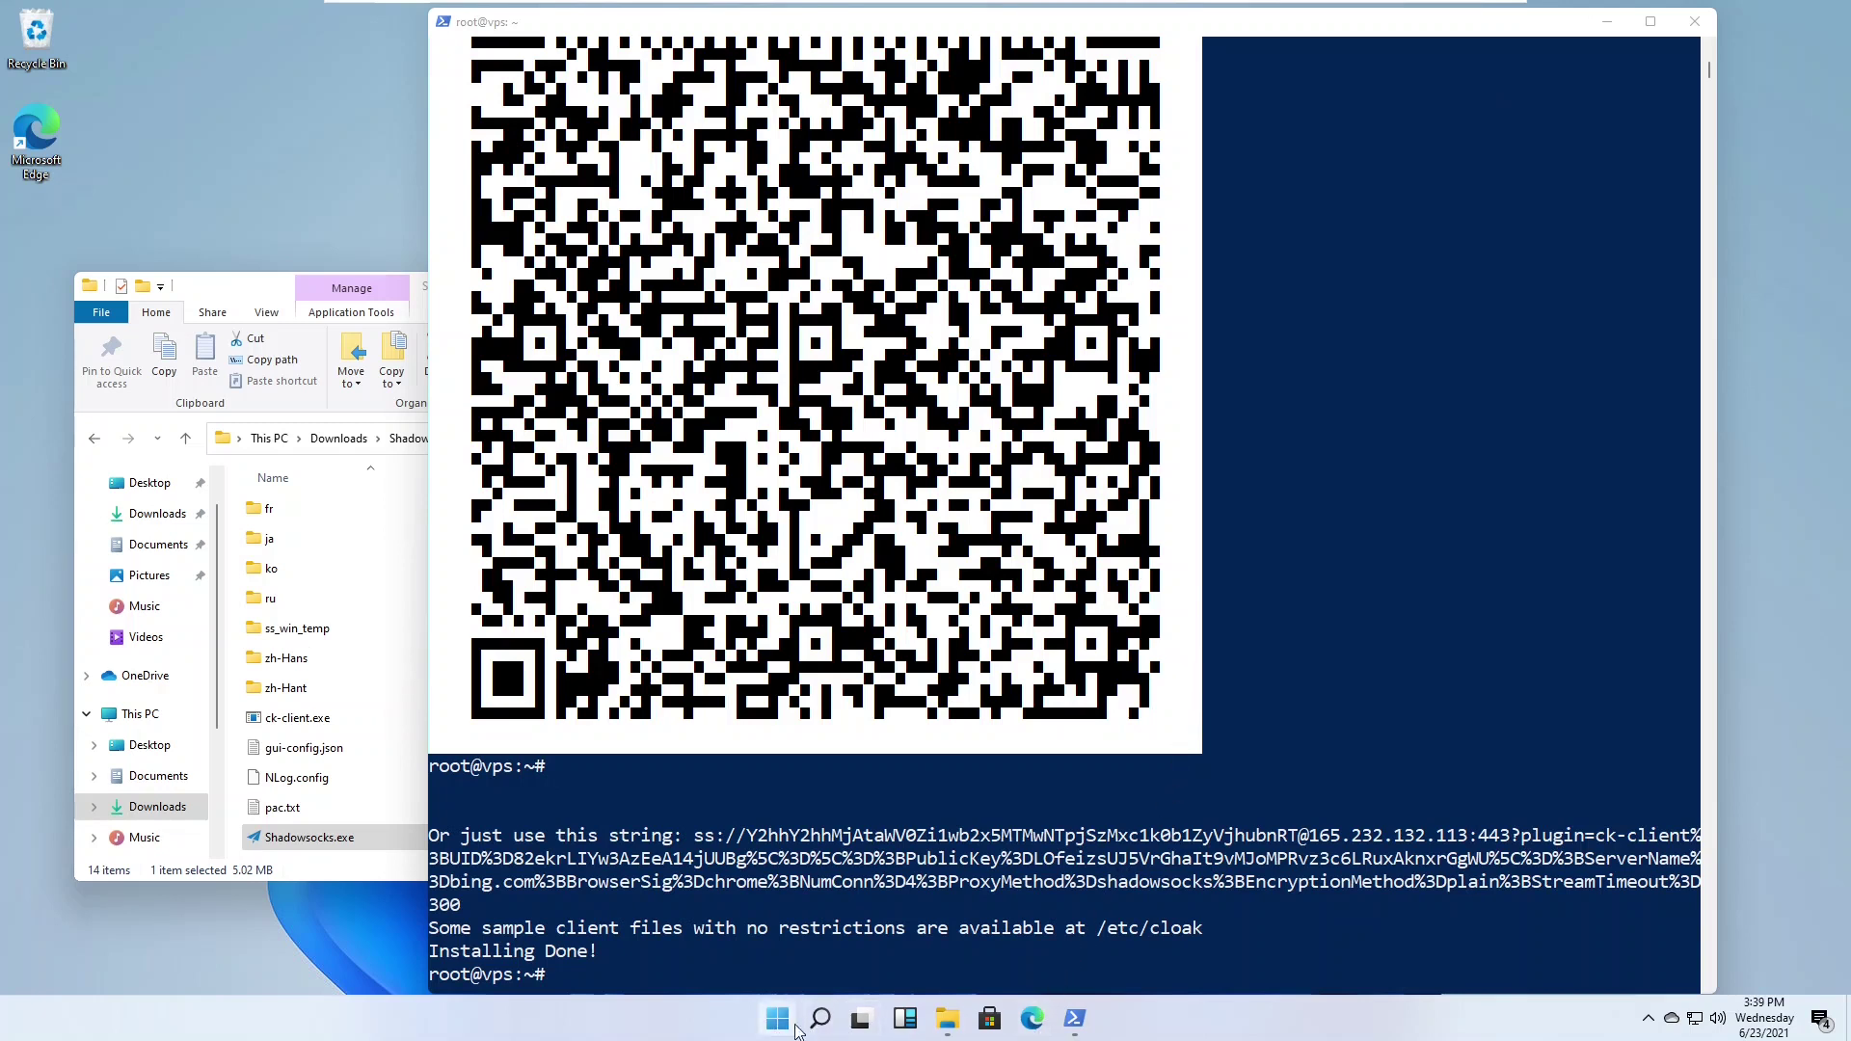
# Step: Enable the Windows manual proxy at 127.0.0.1 port 1080 and save it
pyautogui.rightClick(775, 1025)
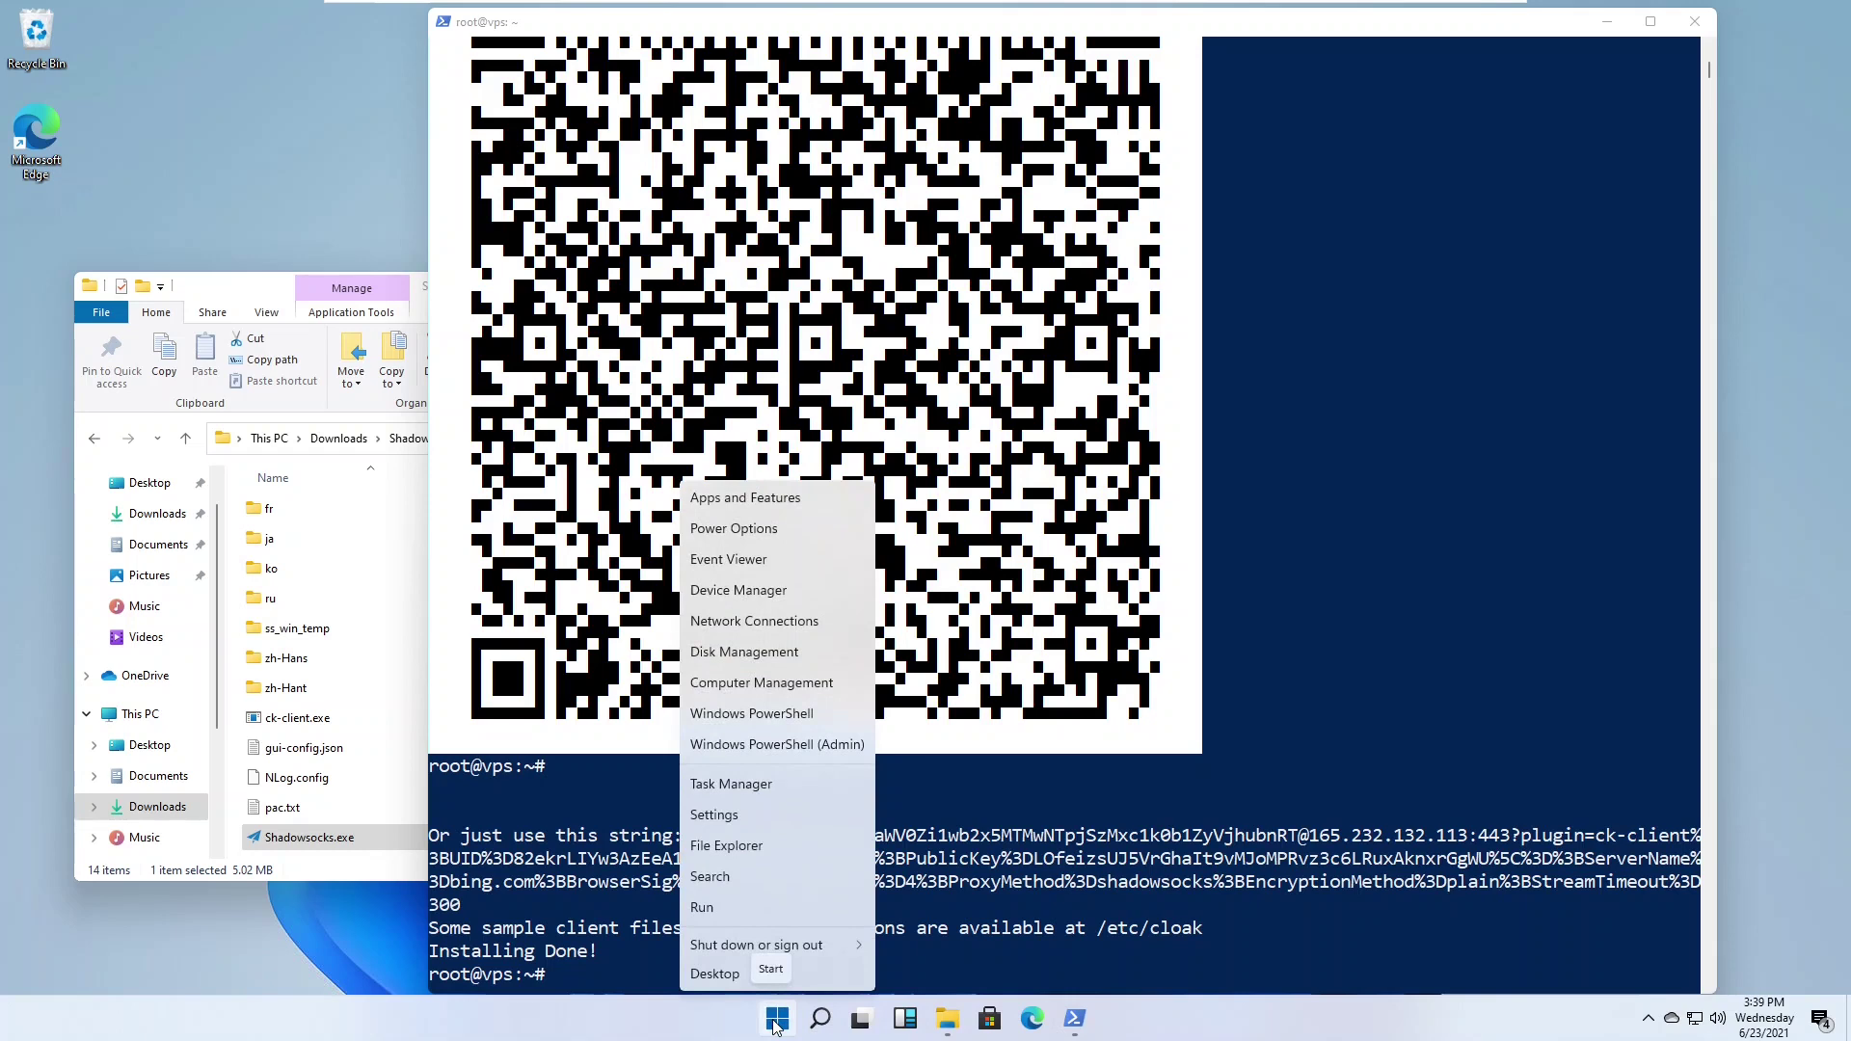
pyautogui.click(711, 815)
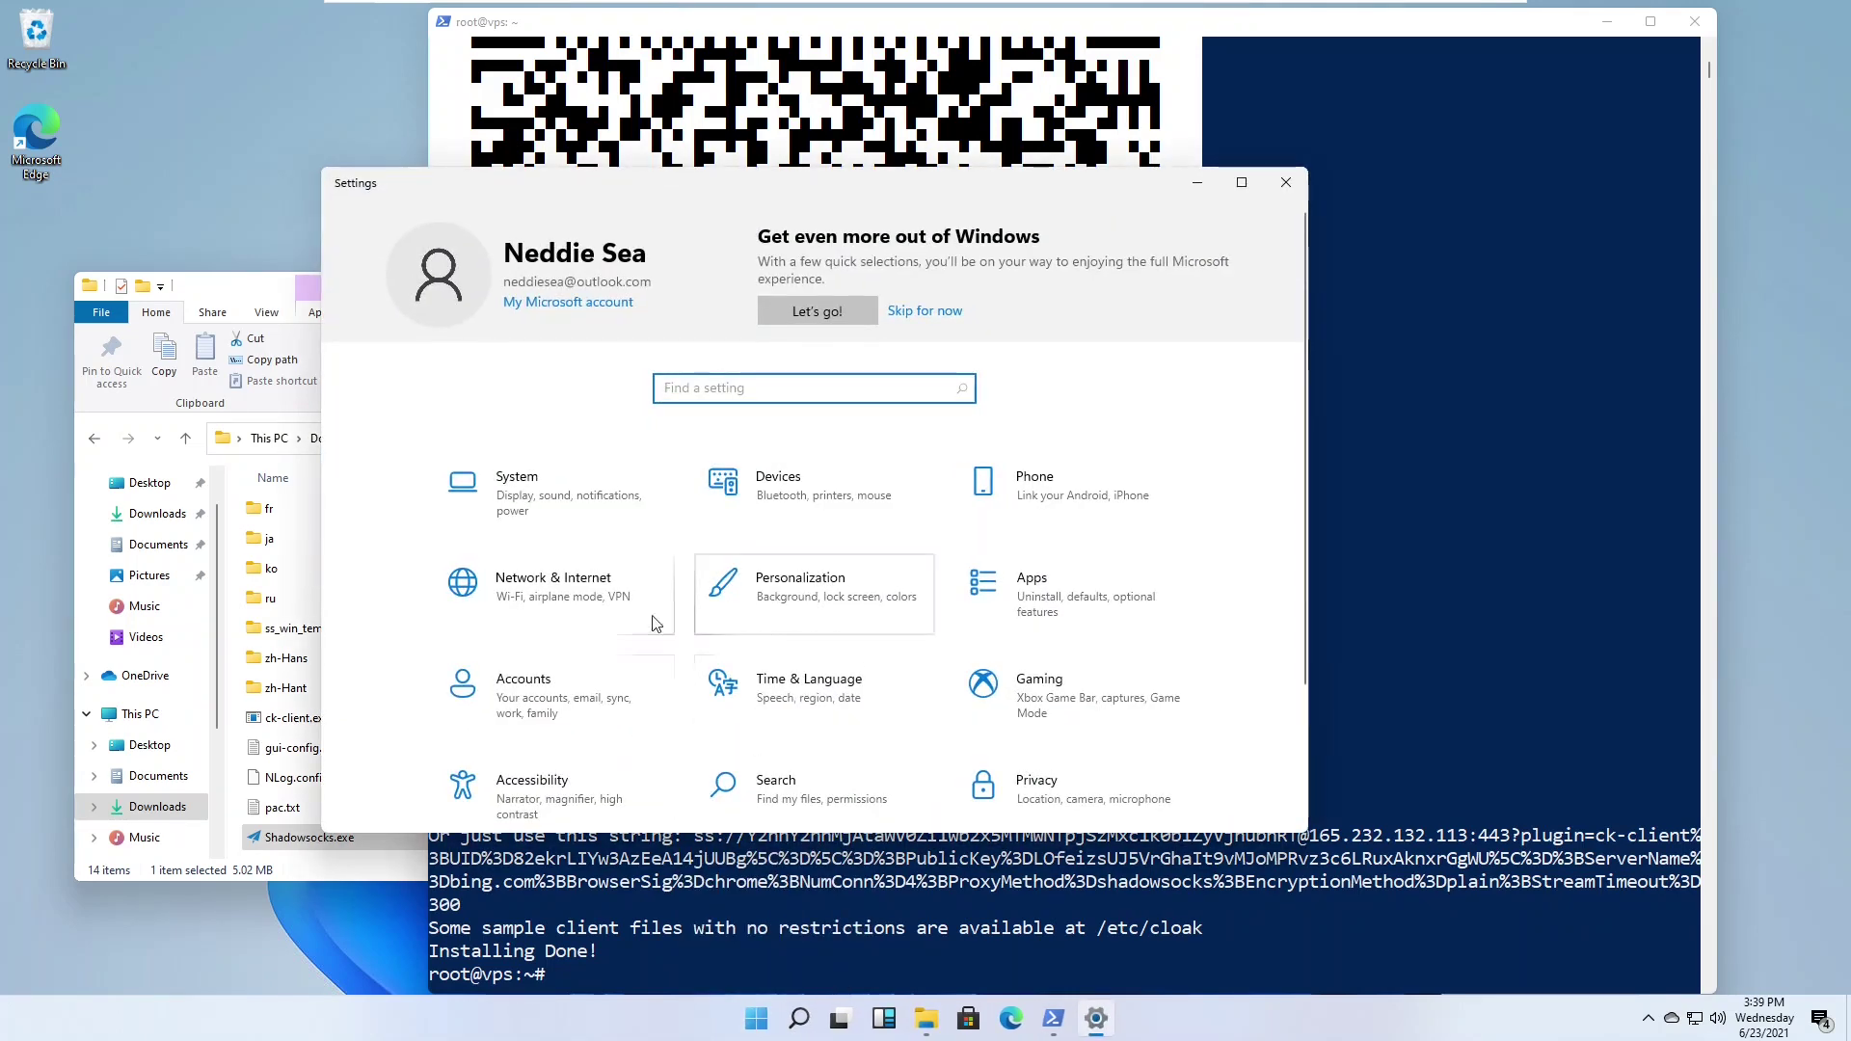
pyautogui.click(571, 587)
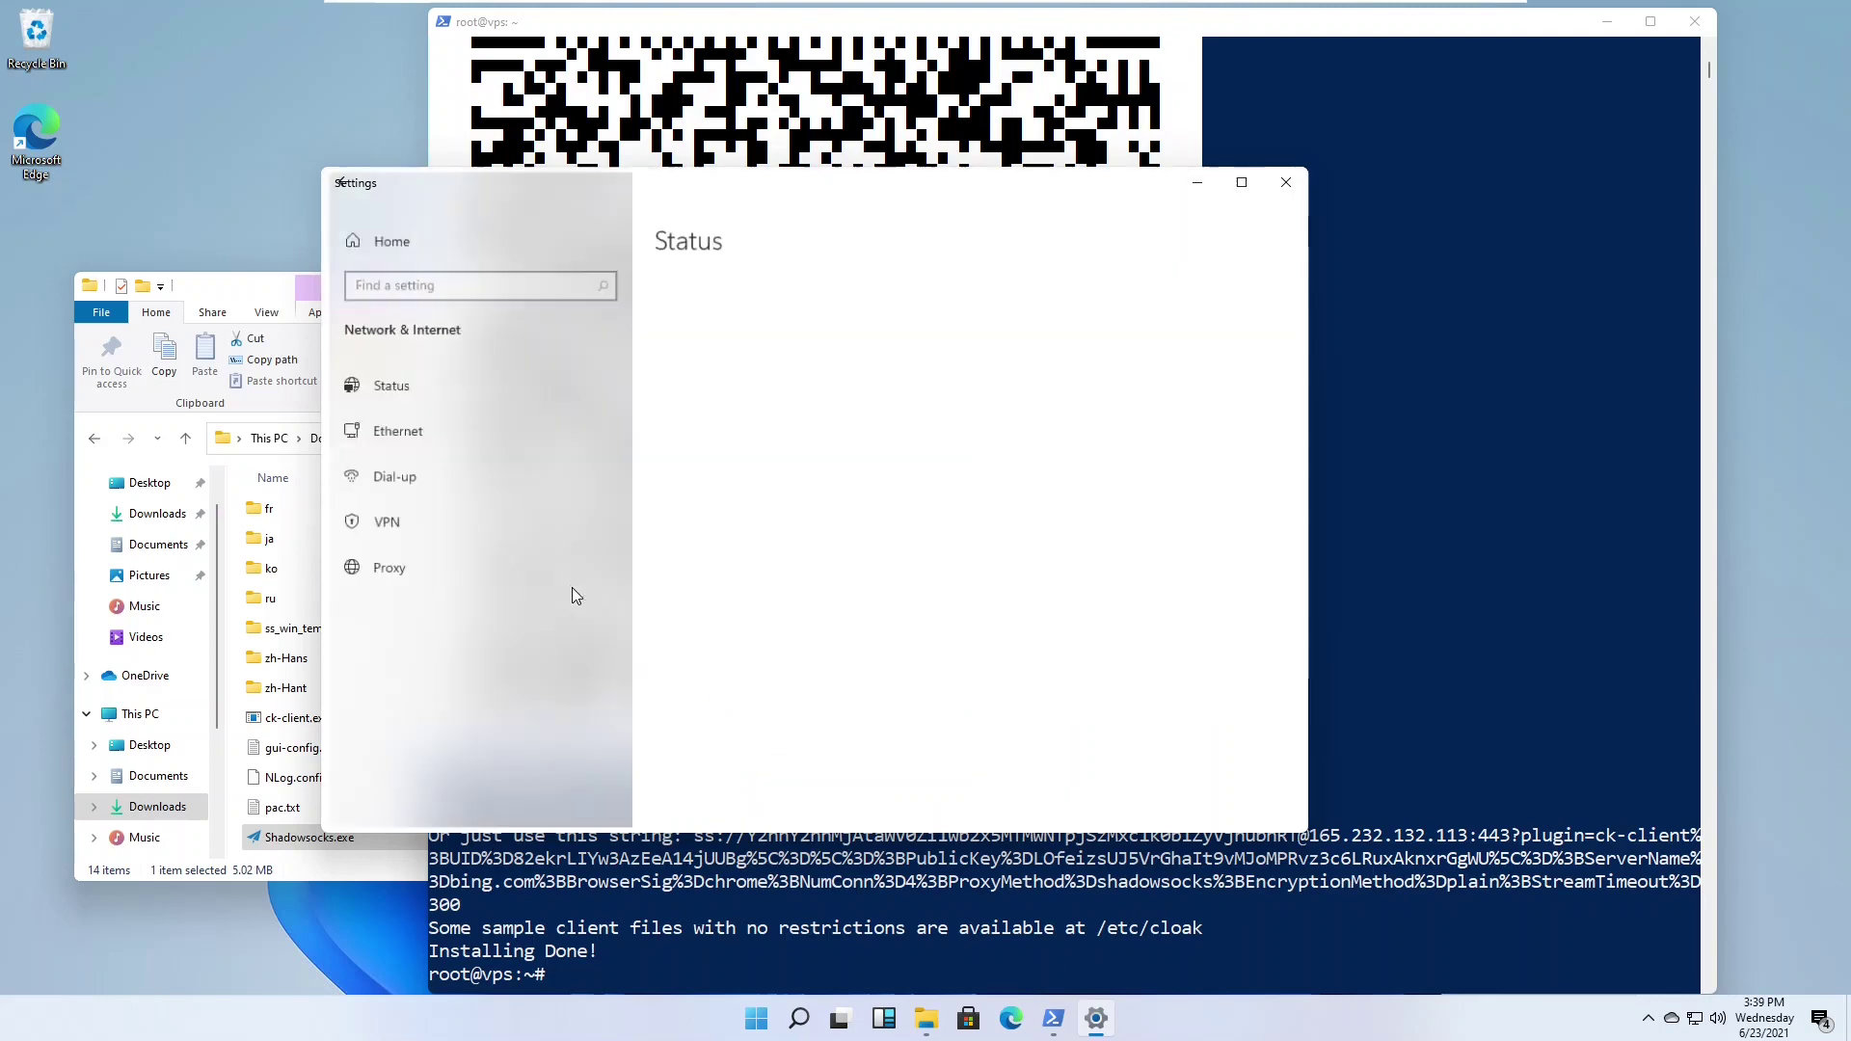
pyautogui.click(386, 569)
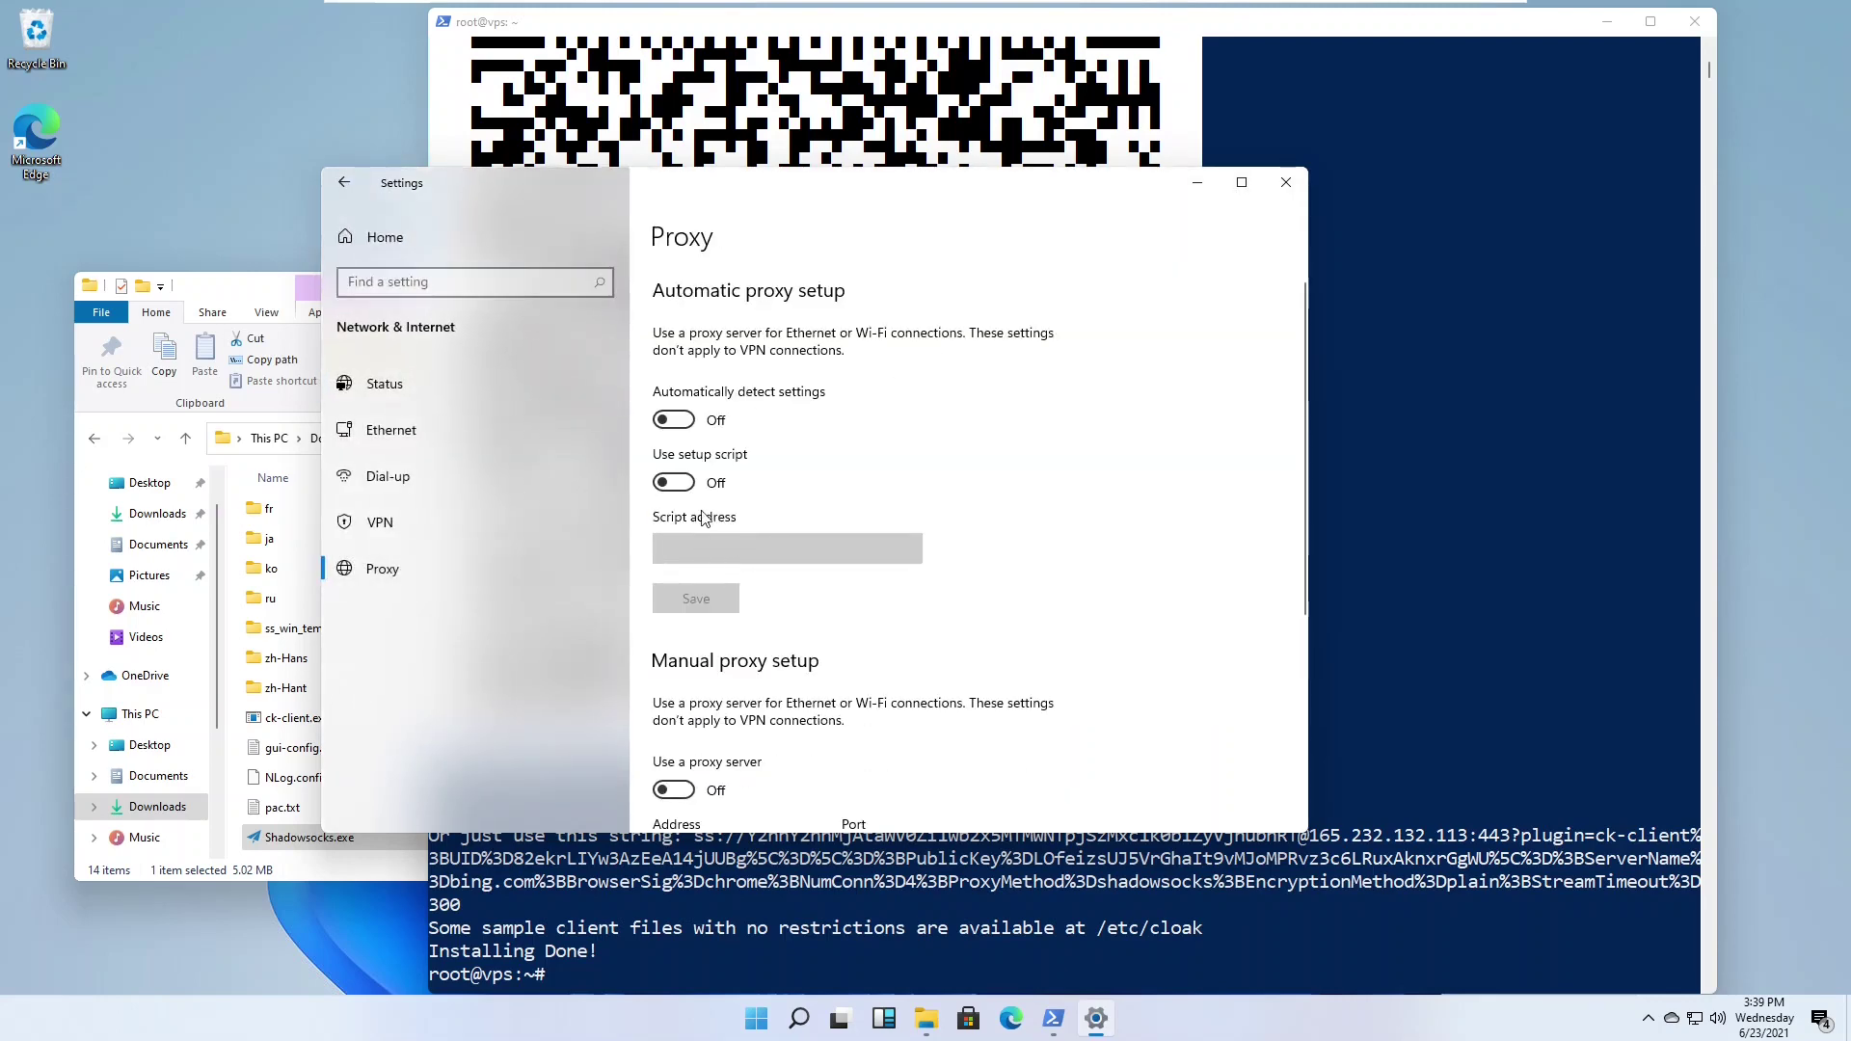
pyautogui.scroll(-5, 929, 475)
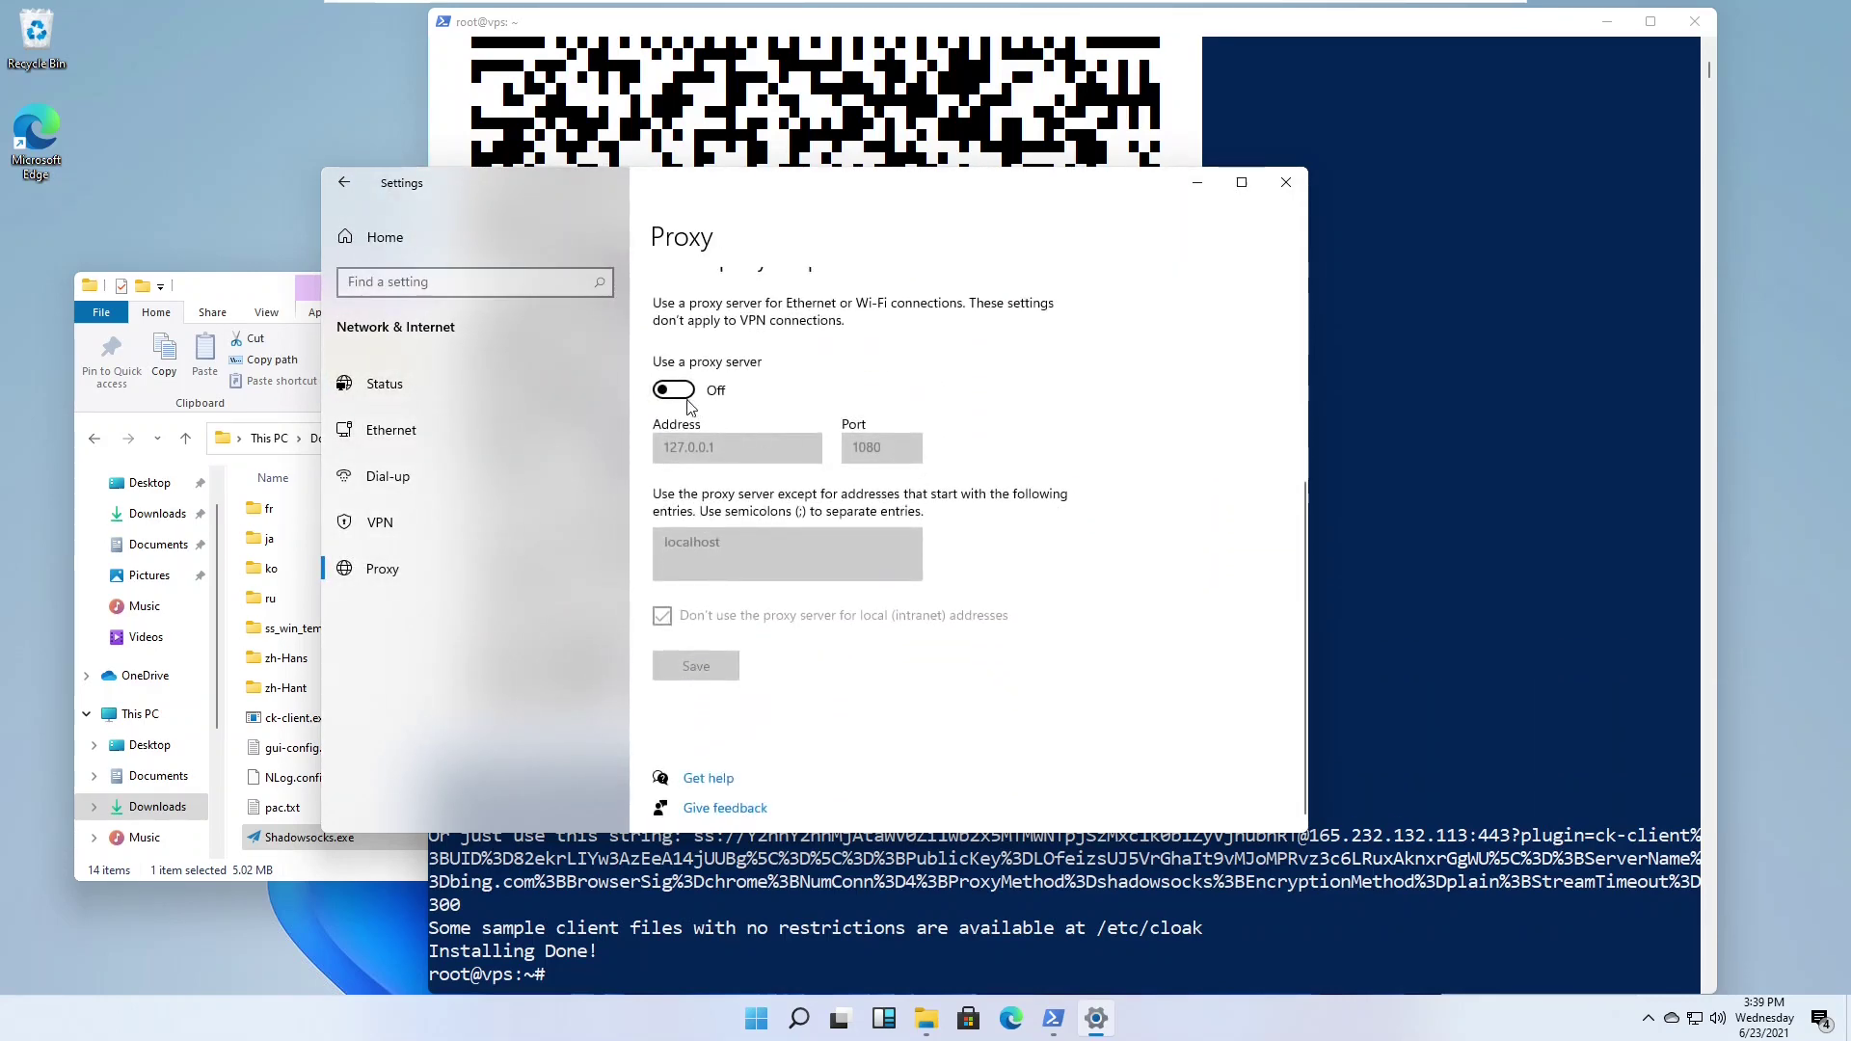
pyautogui.click(687, 395)
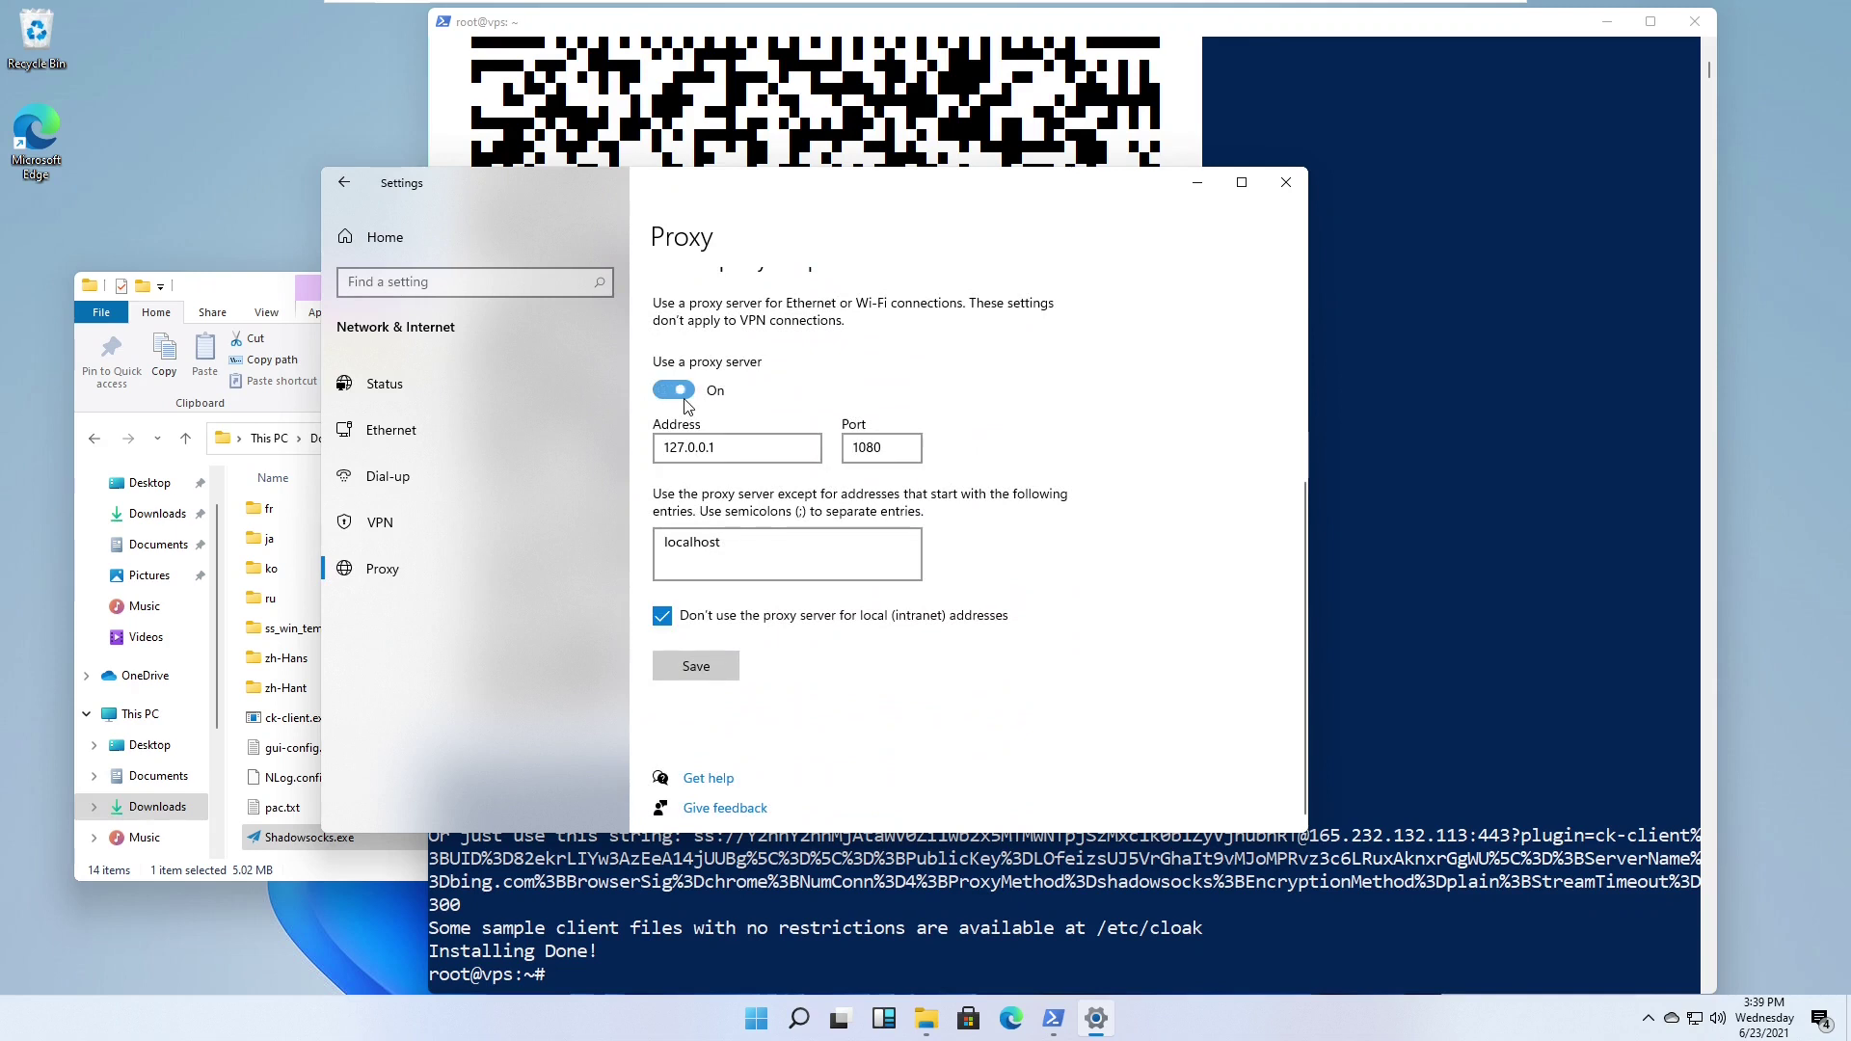
pyautogui.click(716, 669)
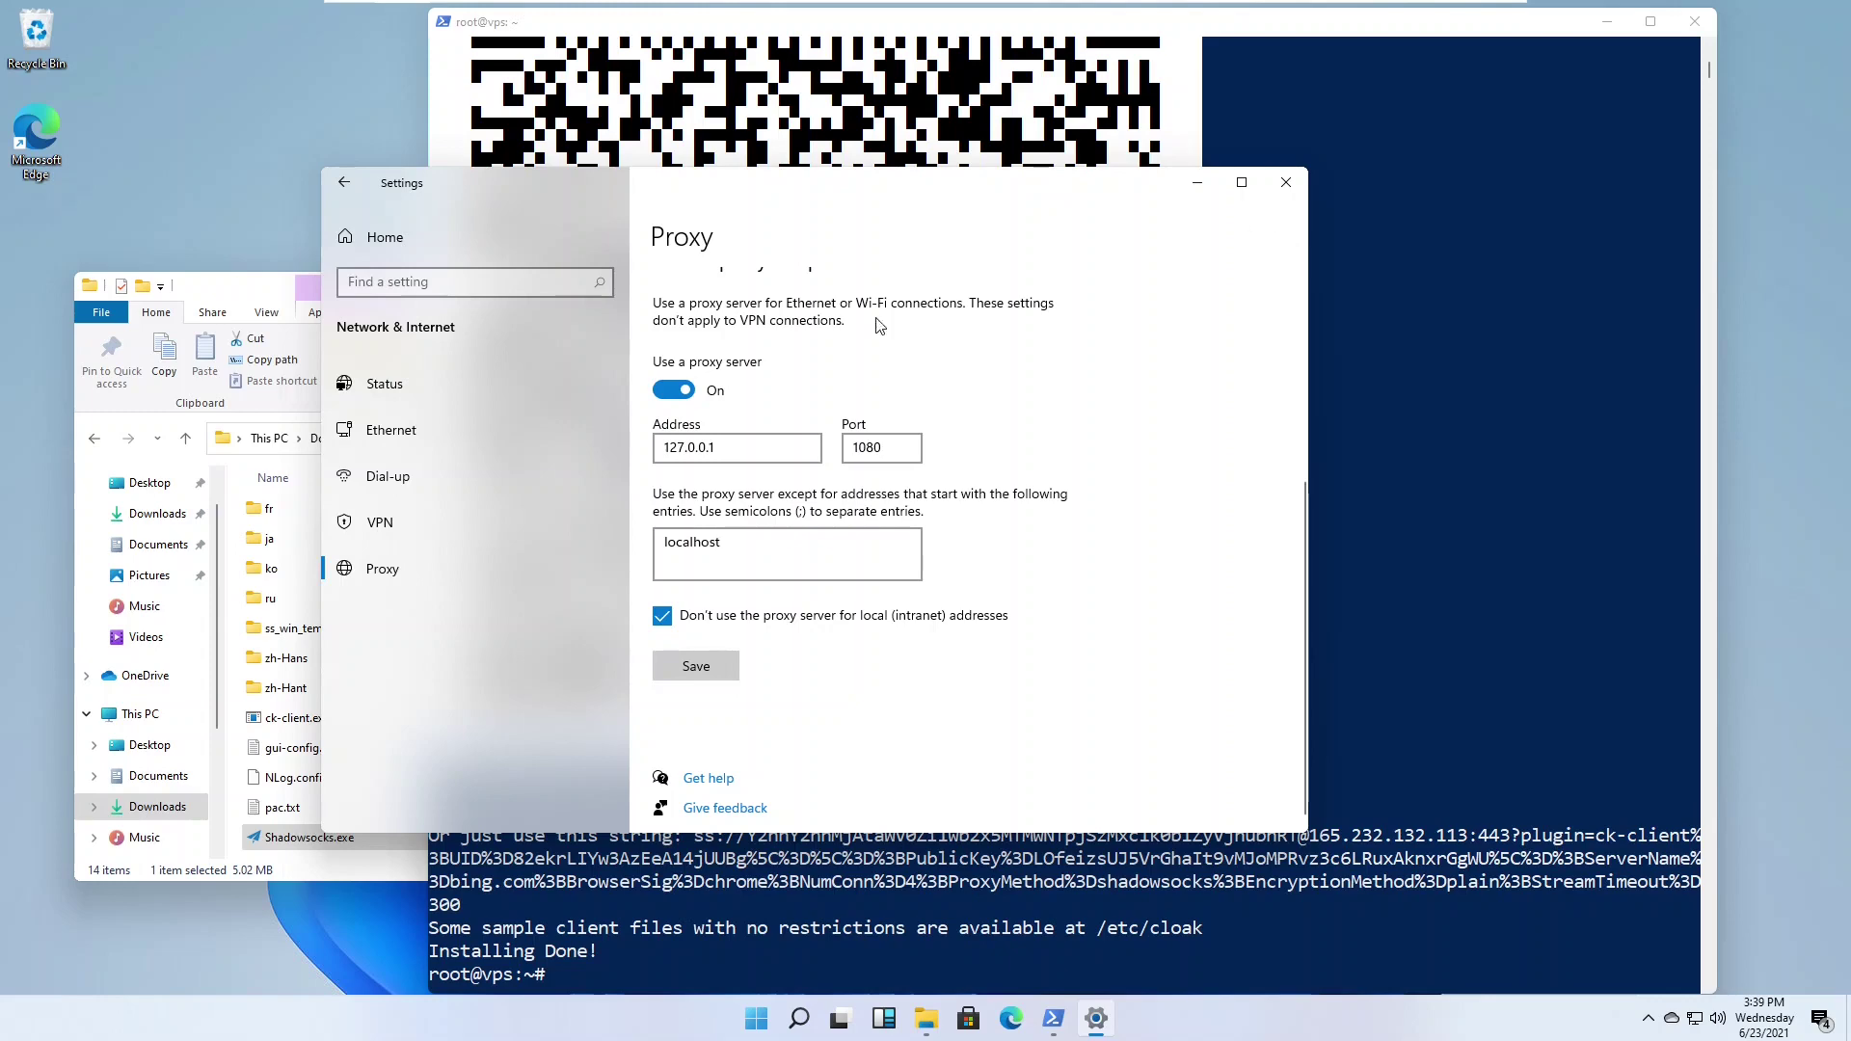
# Step: Load ipchicken.com in Edge to confirm the IP shows 165.232.132.113
pyautogui.click(1007, 1016)
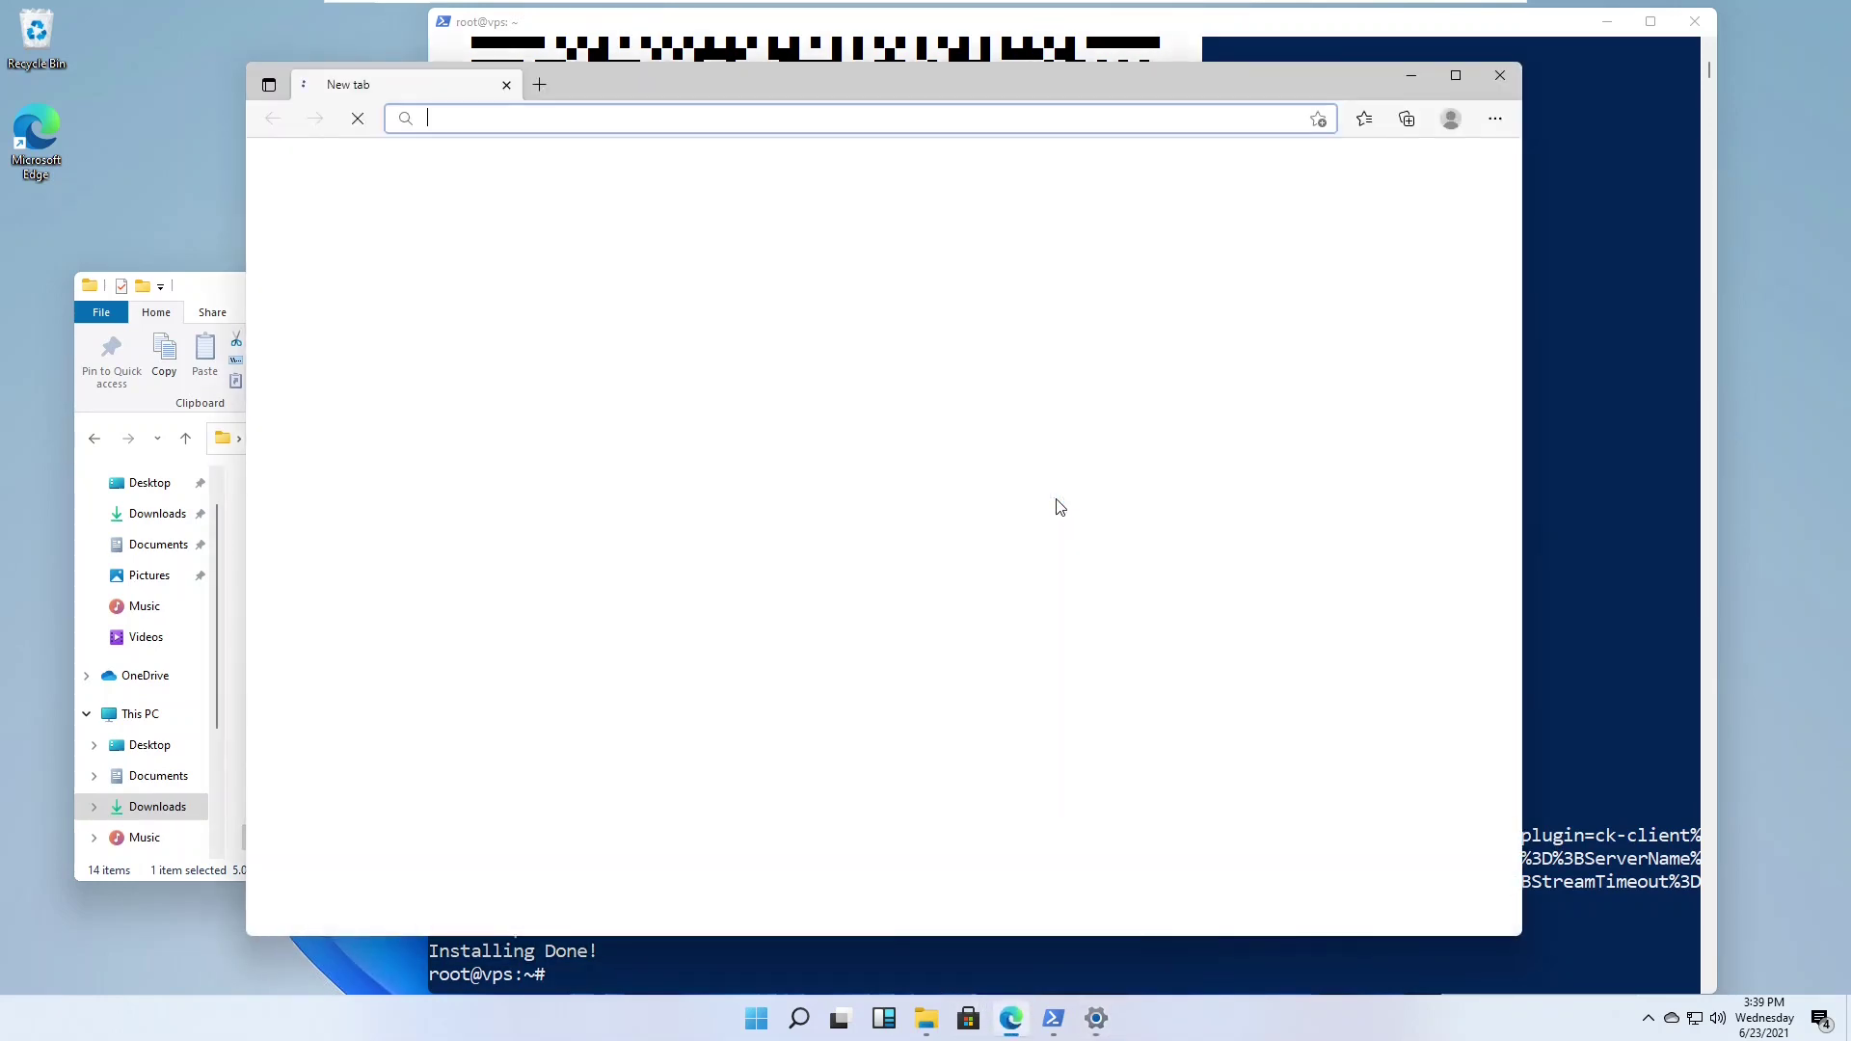
pyautogui.write('ipchicken.com')
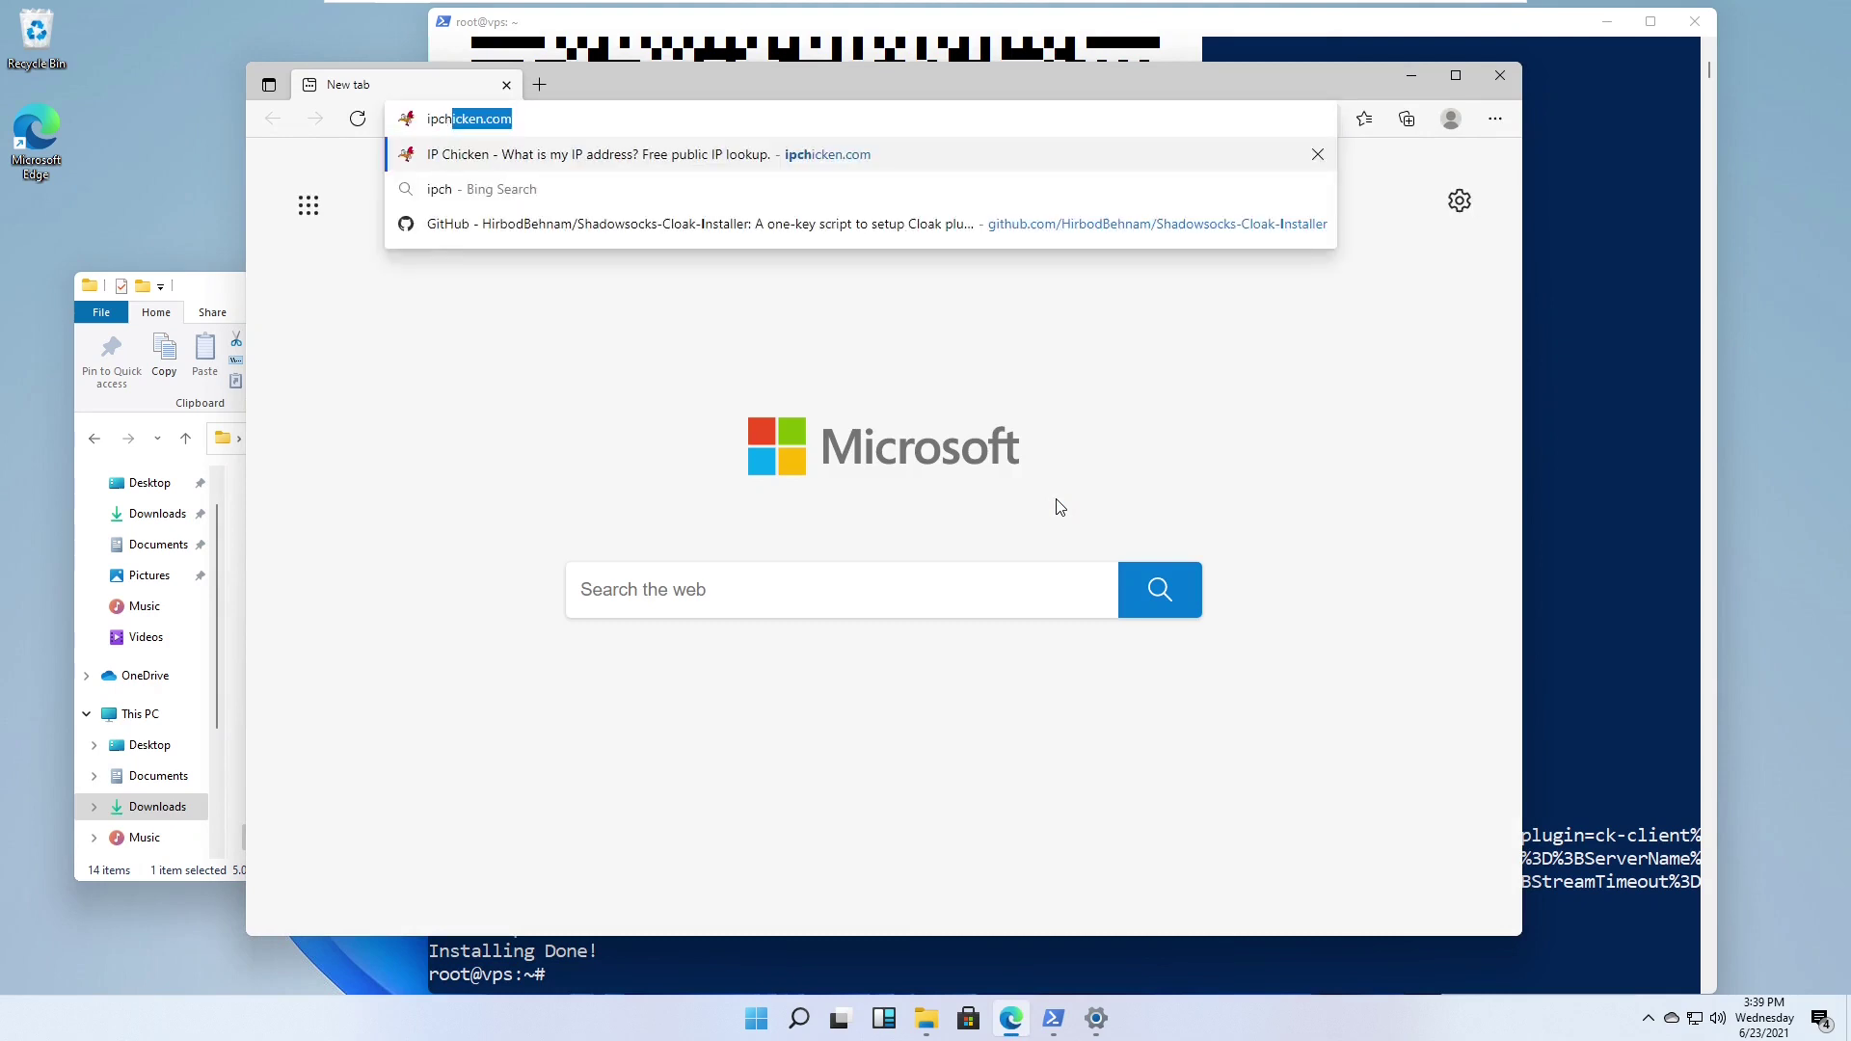
pyautogui.press('Return')
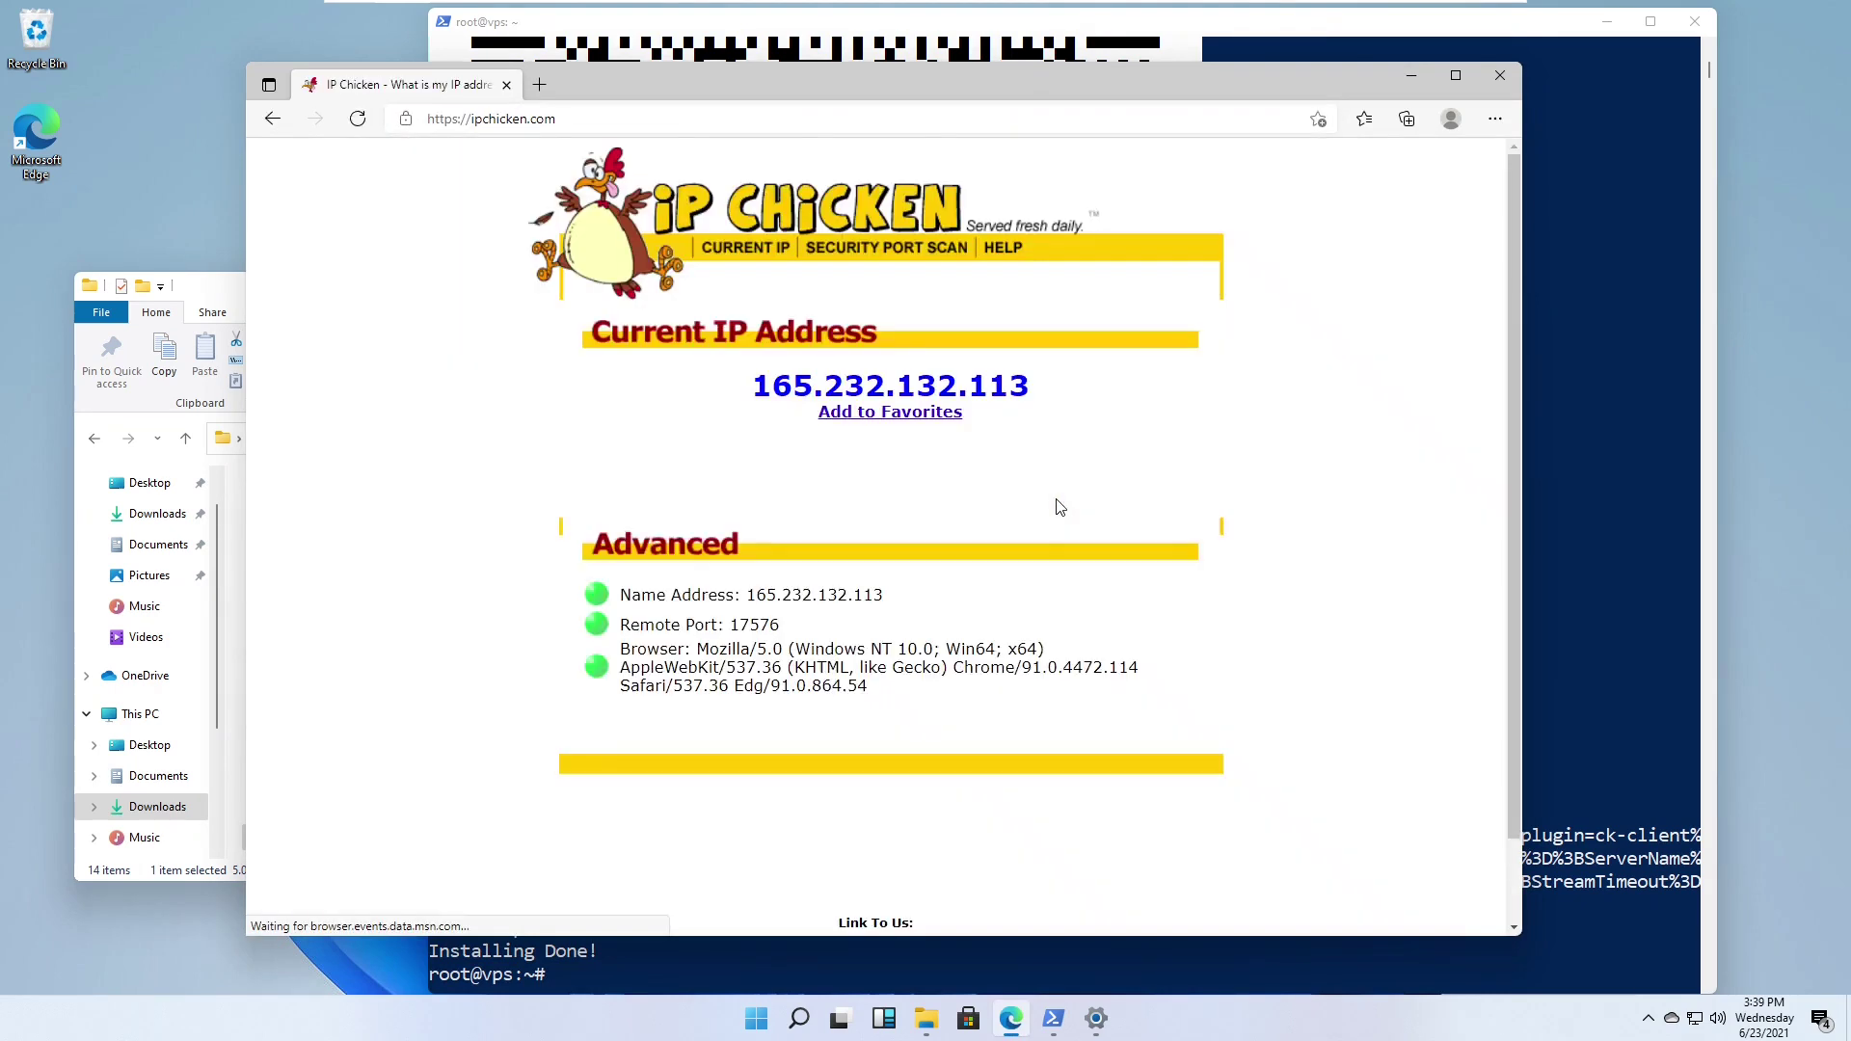